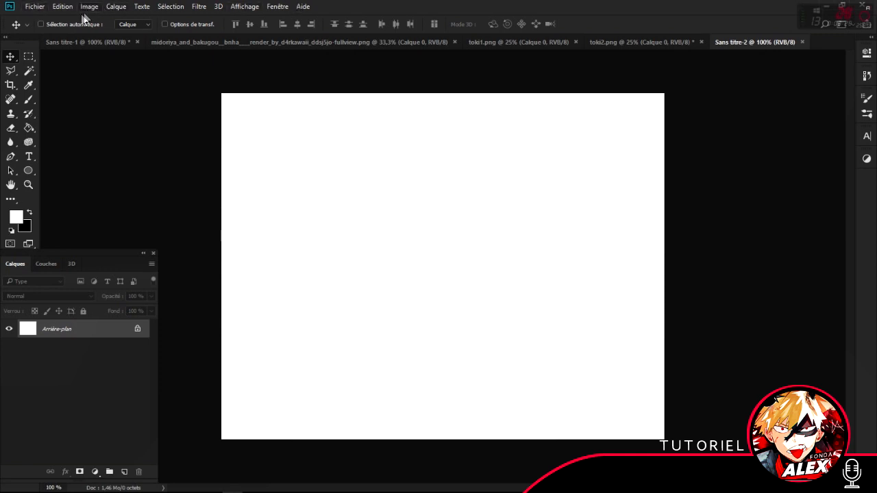
{"action": "left_click", "coordinate": [39, 6]}
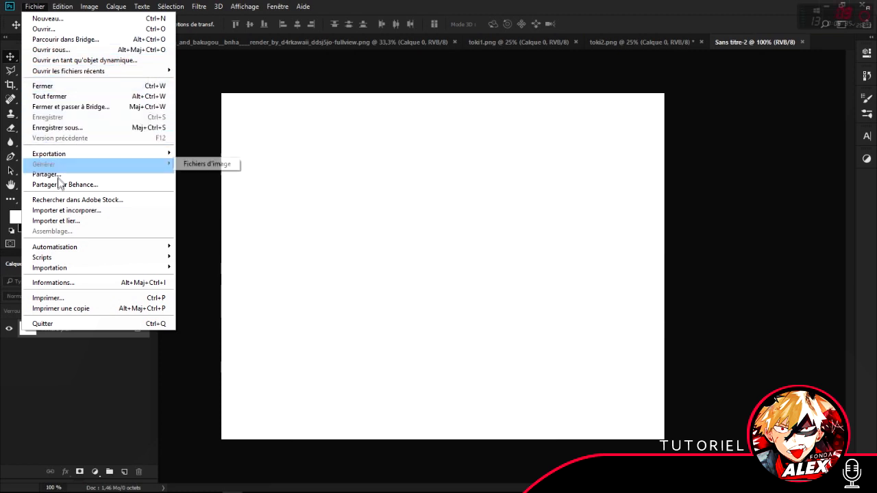
{"action": "mouse_move", "coordinate": [160, 156]}
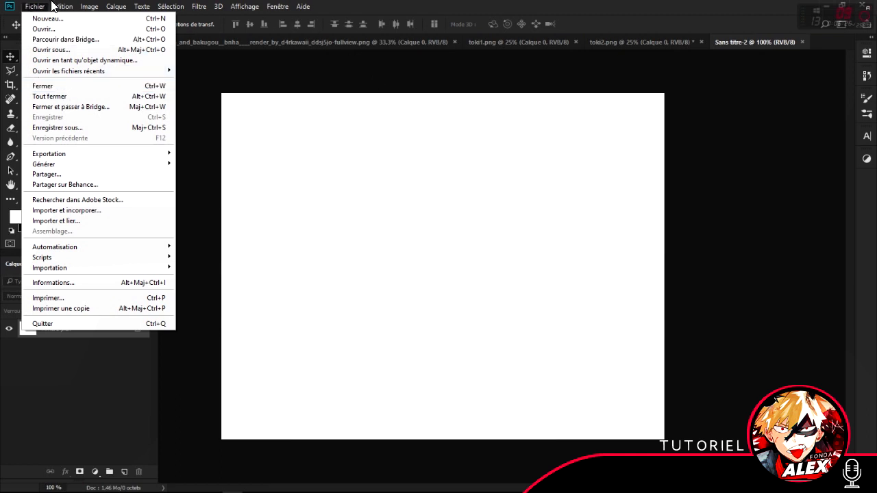
{"action": "mouse_move", "coordinate": [59, 6]}
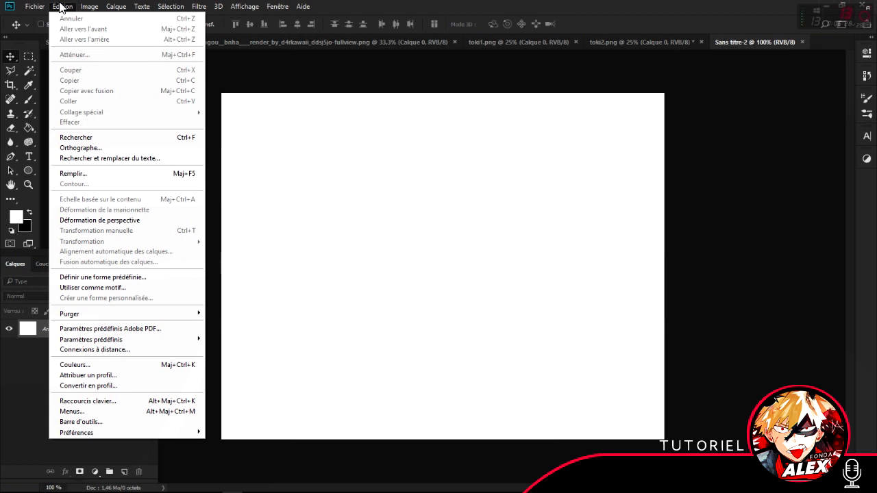
{"action": "left_click", "coordinate": [564, 3]}
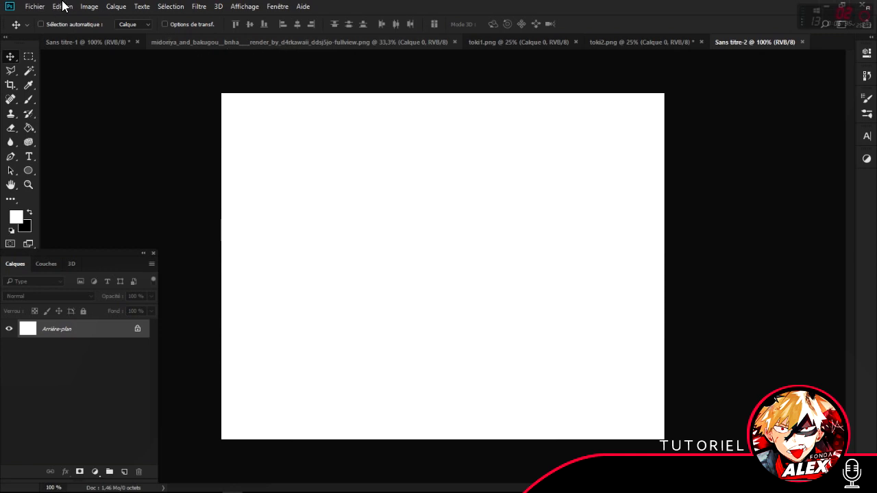
- Paste the Midoriya and Bakugou render into the Sans titre-1 document as a new layer
{"action": "key", "text": "ctrl+Tab"}
{"action": "key", "text": "ctrl+Tab"}
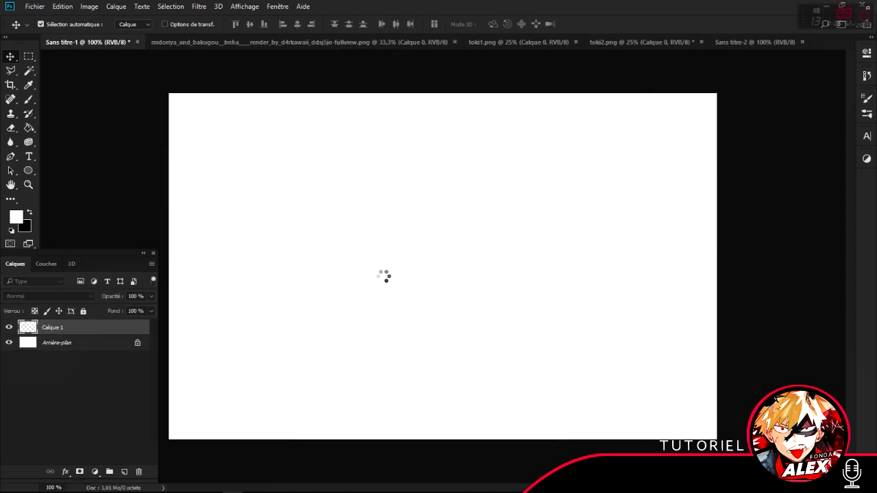
{"action": "key", "text": "ctrl"}
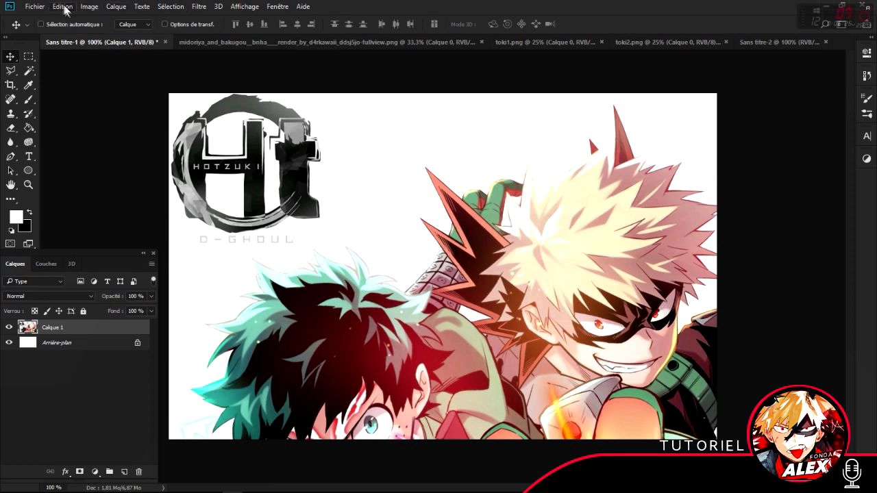
- Step back one history state to remove the pasted render, and step forward to restore it
{"action": "left_click", "coordinate": [63, 6]}
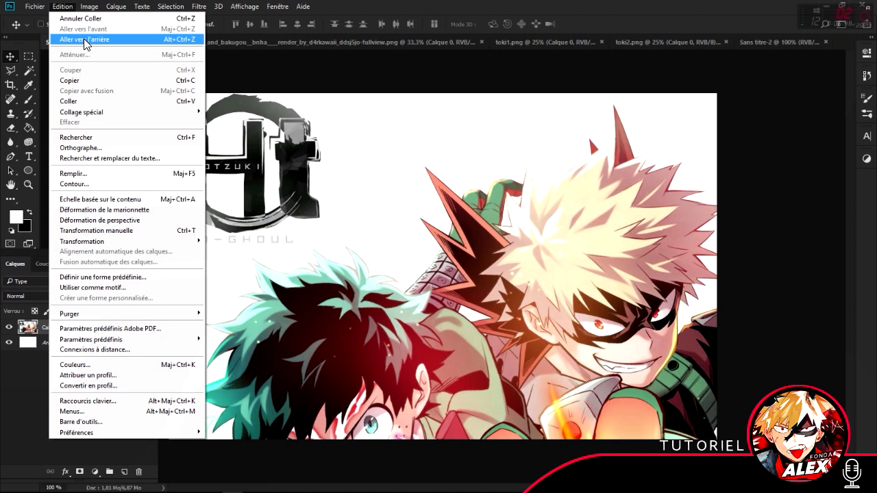
{"action": "left_click", "coordinate": [83, 38]}
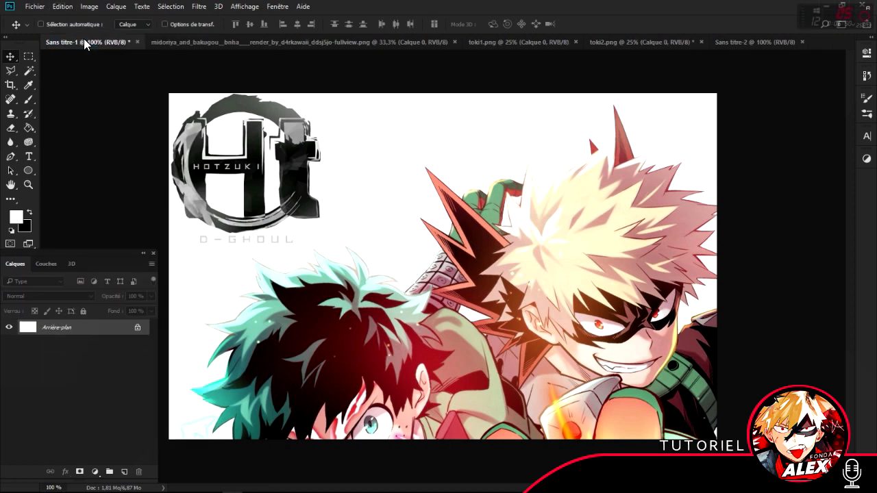
{"action": "left_click", "coordinate": [61, 6]}
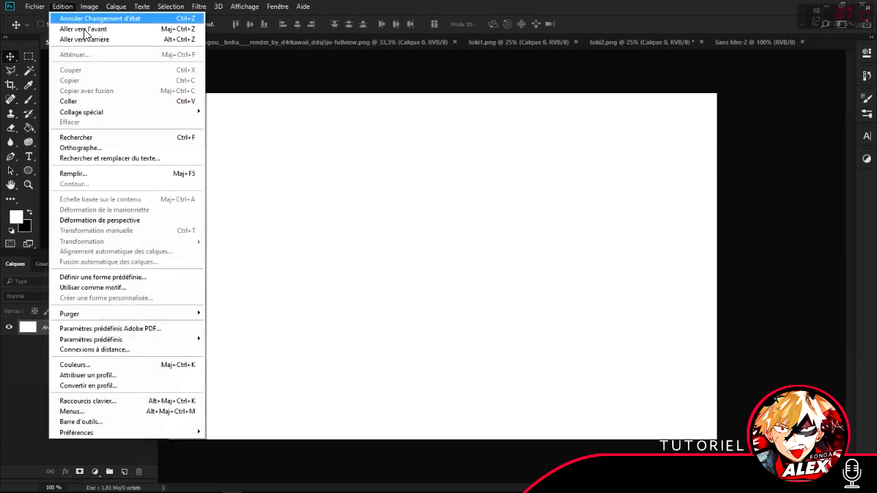
{"action": "left_click", "coordinate": [84, 29]}
- Try to scale the pasted render down and reposition it on the canvas with Free Transform
{"action": "left_click", "coordinate": [62, 6]}
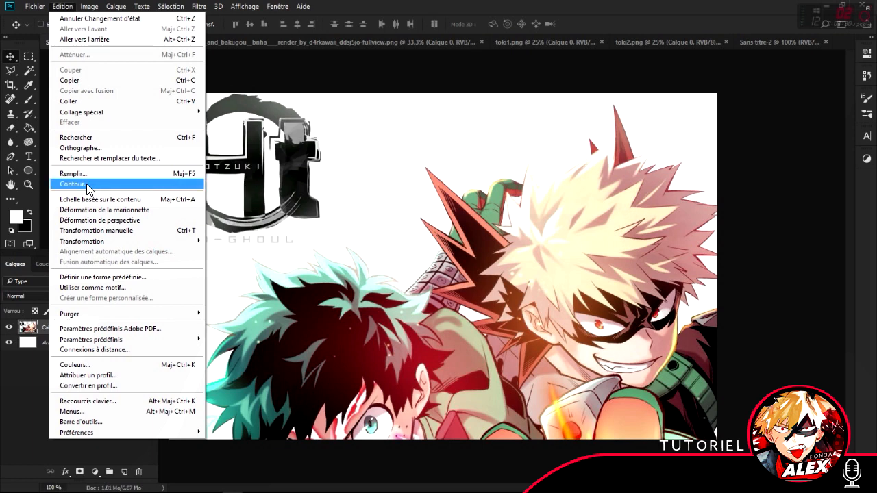
{"action": "left_click", "coordinate": [104, 234]}
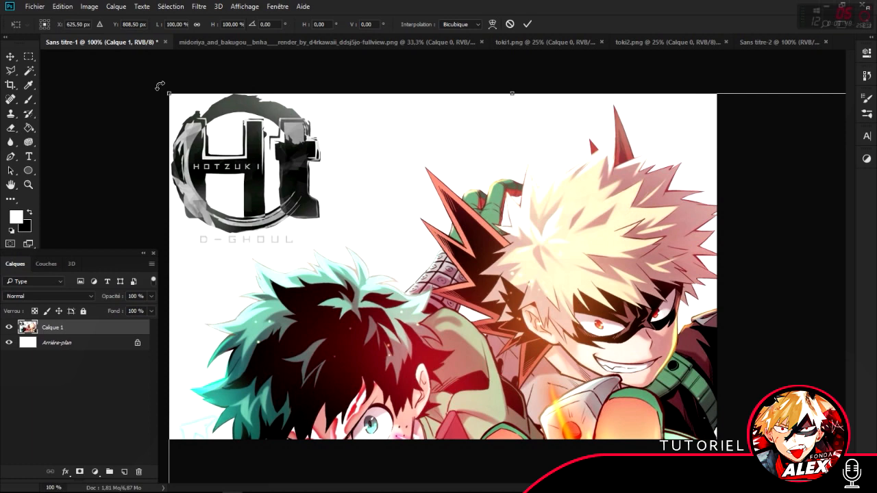
{"action": "left_click_drag", "start_coordinate": [172, 97], "coordinate": [310, 192]}
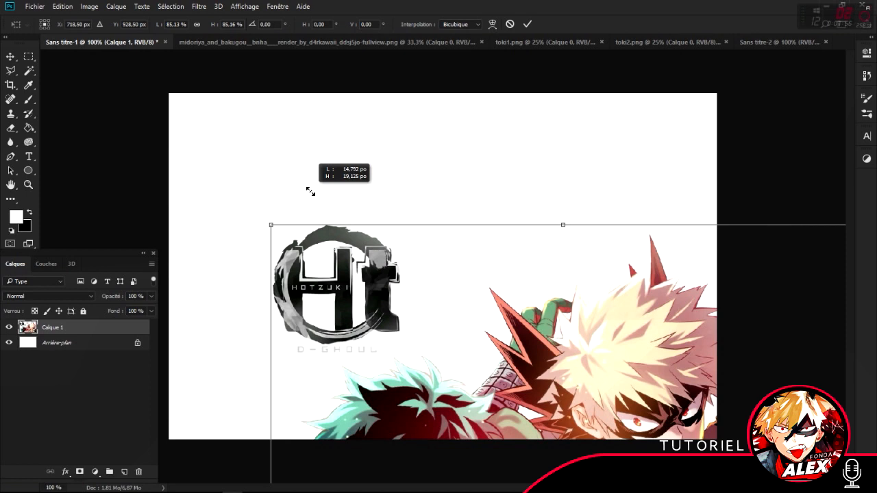
{"action": "left_click_drag", "start_coordinate": [331, 202], "coordinate": [400, 294]}
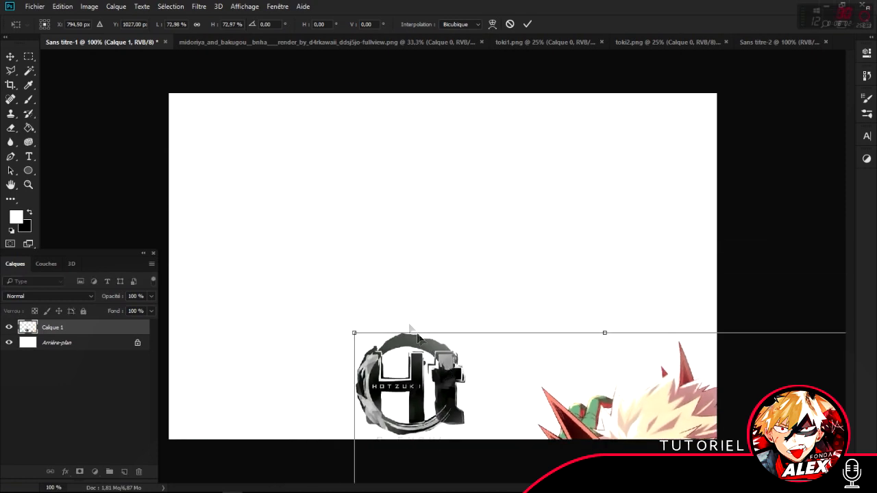
{"action": "left_click_drag", "start_coordinate": [445, 374], "coordinate": [353, 226]}
{"action": "left_click_drag", "start_coordinate": [325, 166], "coordinate": [292, 130]}
{"action": "left_click_drag", "start_coordinate": [198, 92], "coordinate": [295, 116]}
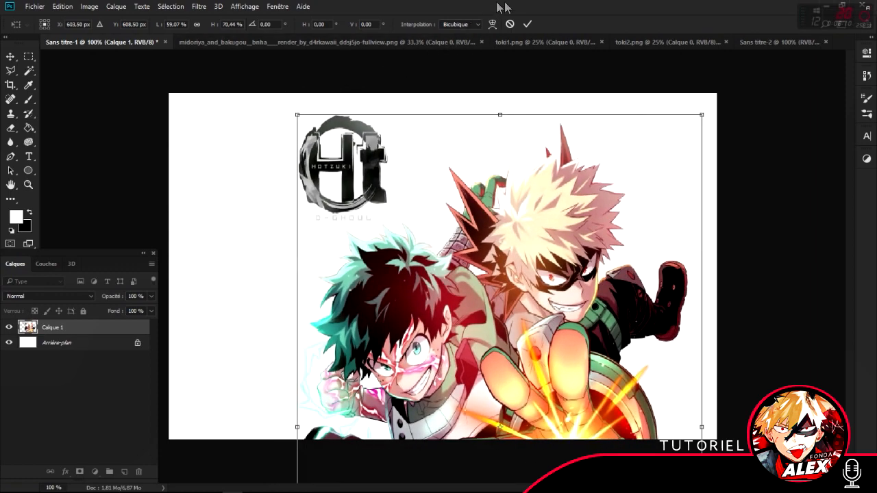
{"action": "left_click", "coordinate": [509, 26]}
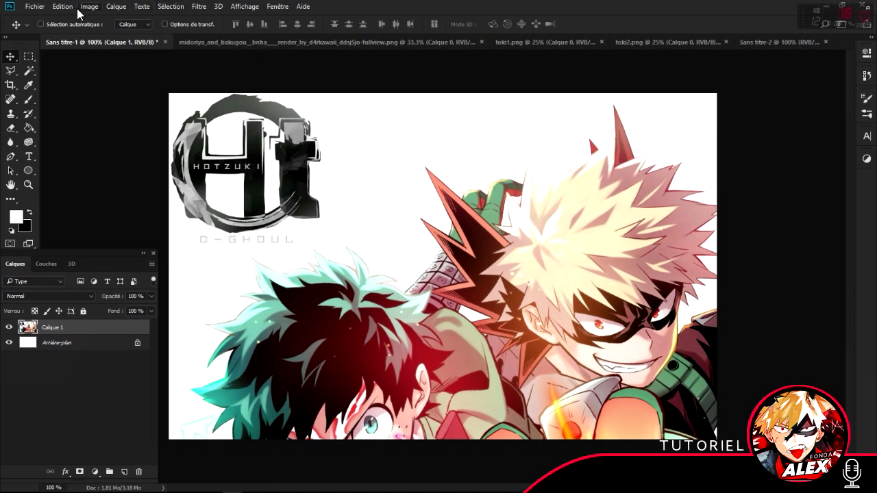
- Try to skew the render layer from its top-left corner with the Inclinaison transformation
{"action": "left_click", "coordinate": [61, 7]}
{"action": "left_click", "coordinate": [60, 7]}
{"action": "left_click", "coordinate": [61, 7]}
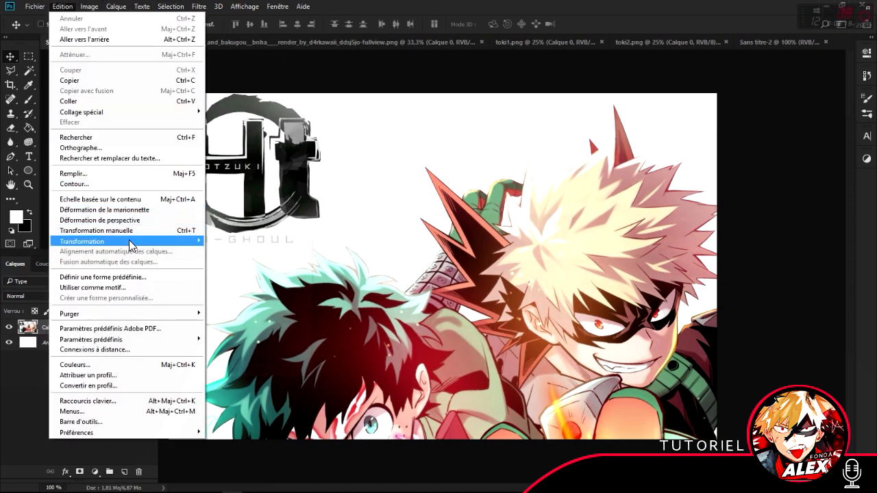
{"action": "mouse_move", "coordinate": [130, 245]}
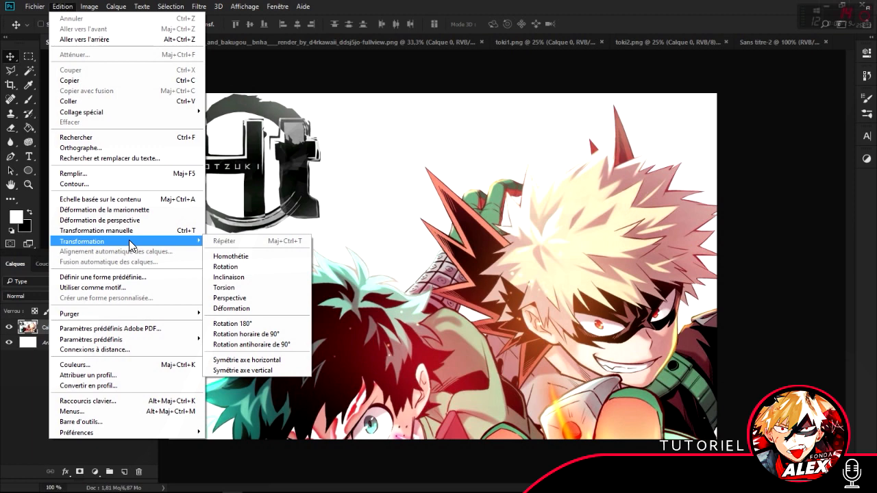
{"action": "left_click", "coordinate": [238, 279]}
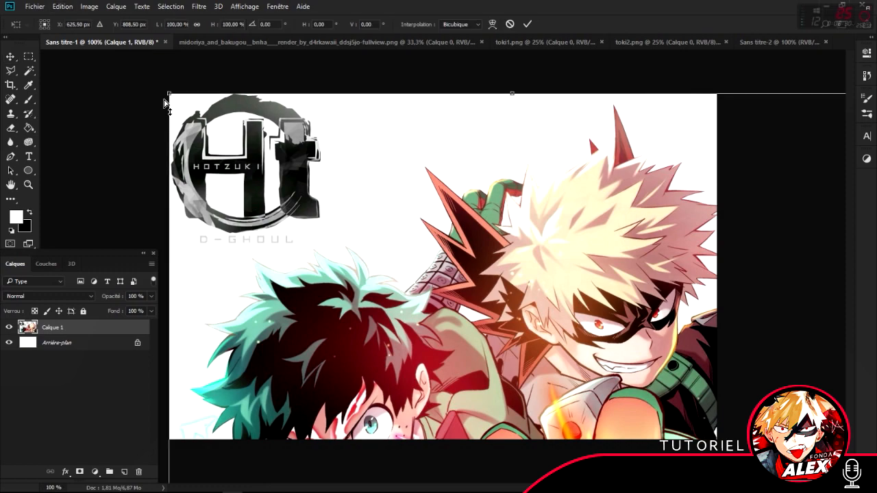
{"action": "left_click_drag", "start_coordinate": [184, 94], "coordinate": [209, 122]}
{"action": "left_click", "coordinate": [528, 24]}
- Try to distort the render layer by pulling its top-left corner inward with the Torsion transformation
{"action": "left_click", "coordinate": [62, 7]}
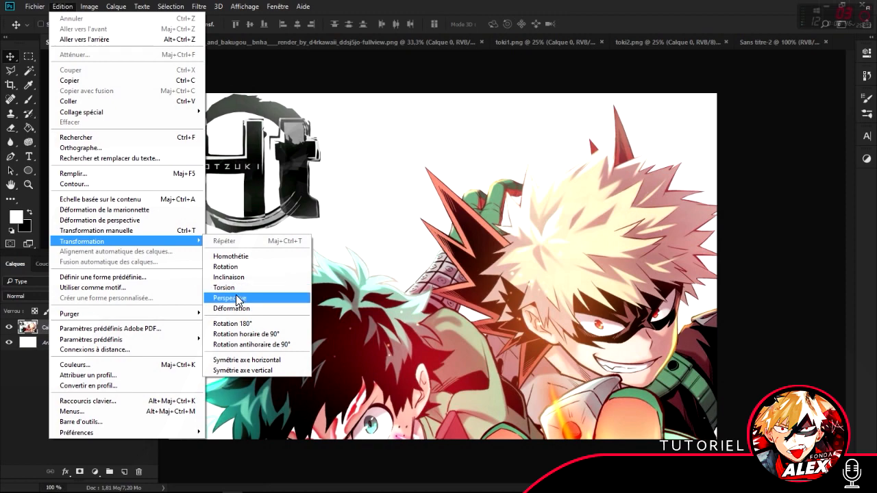
{"action": "left_click", "coordinate": [236, 294]}
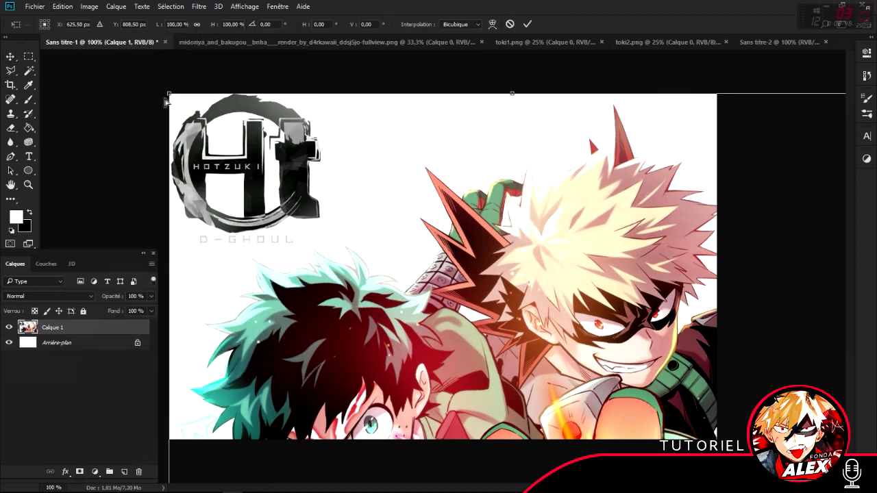
{"action": "left_click_drag", "start_coordinate": [177, 107], "coordinate": [372, 142]}
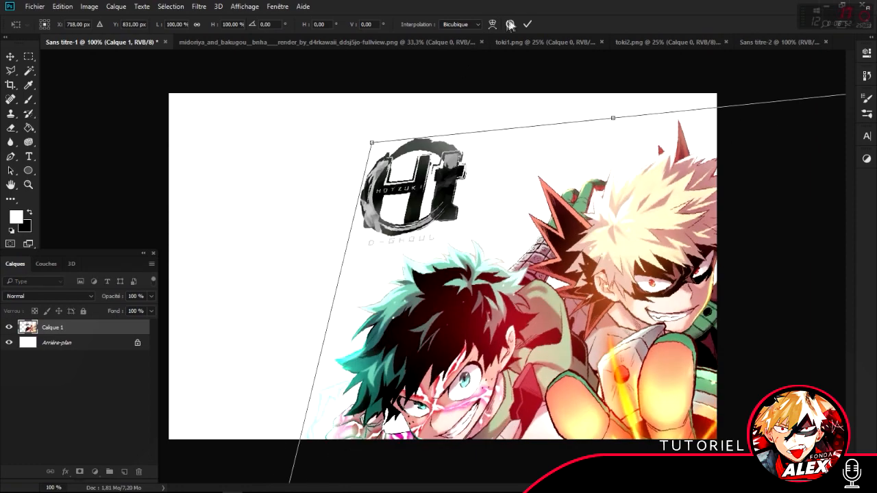
{"action": "left_click", "coordinate": [510, 24]}
- Try to narrow the render layer's upper edge symmetrically with the Perspective transformation, about 7.9°
{"action": "left_click", "coordinate": [63, 6]}
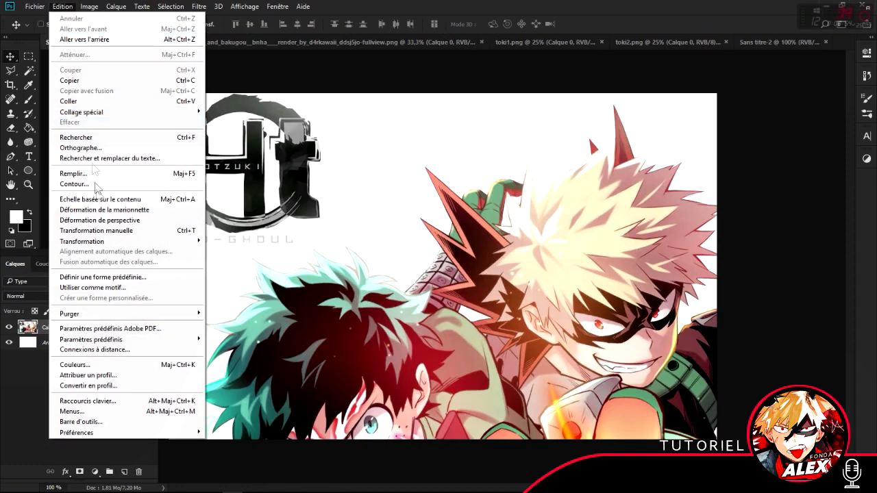
{"action": "mouse_move", "coordinate": [113, 240]}
{"action": "left_click", "coordinate": [227, 299]}
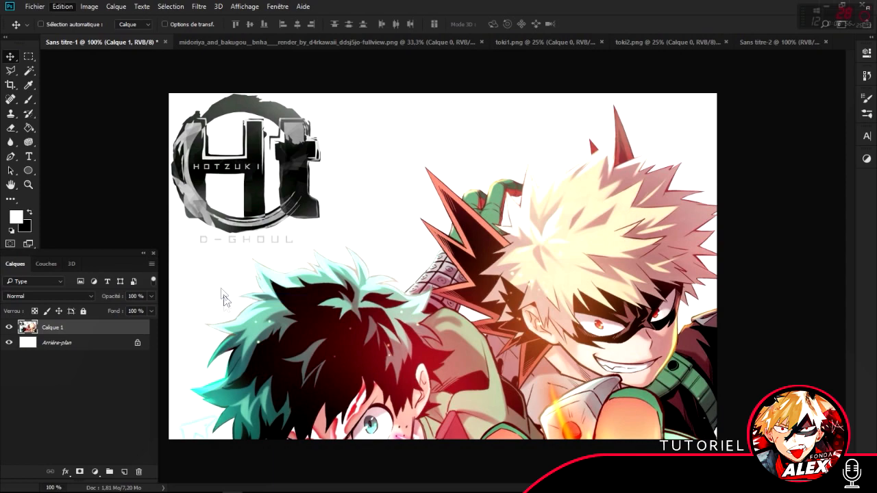
{"action": "left_click_drag", "start_coordinate": [168, 96], "coordinate": [290, 201]}
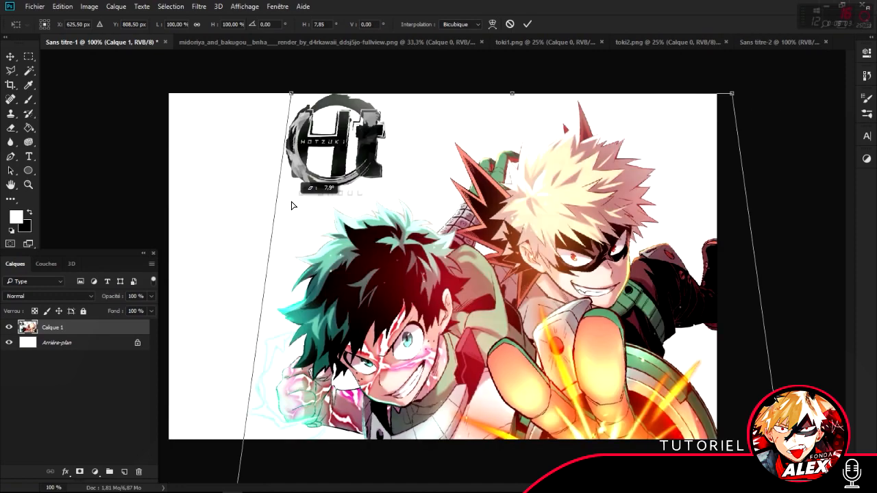
{"action": "left_click", "coordinate": [510, 24]}
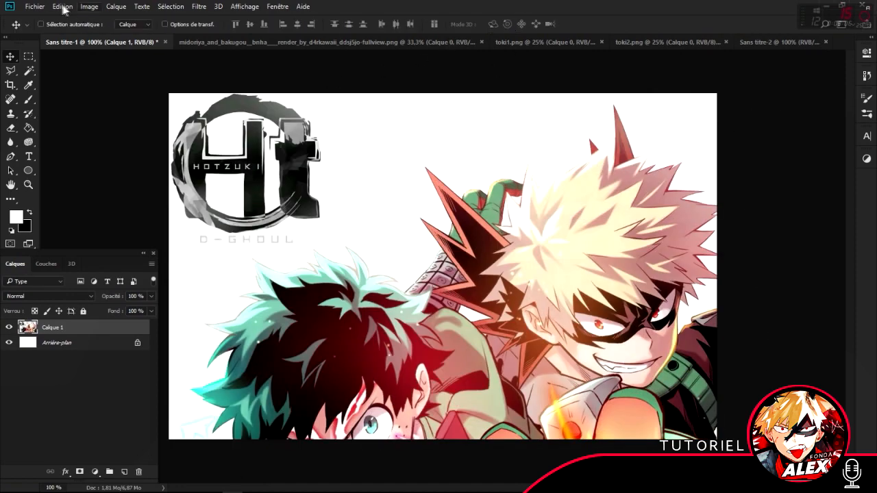
- Try to bend several areas of the render with the Déformation warp grid
{"action": "left_click", "coordinate": [64, 7]}
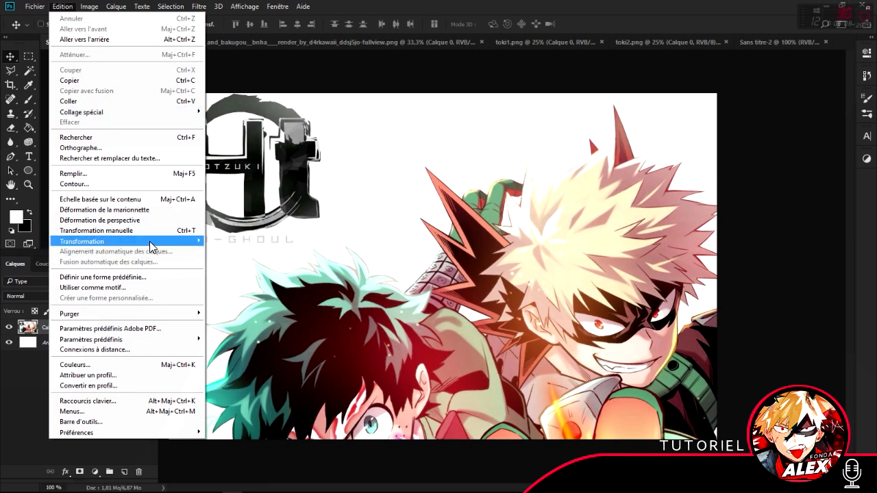
{"action": "mouse_move", "coordinate": [150, 241]}
{"action": "left_click", "coordinate": [250, 311]}
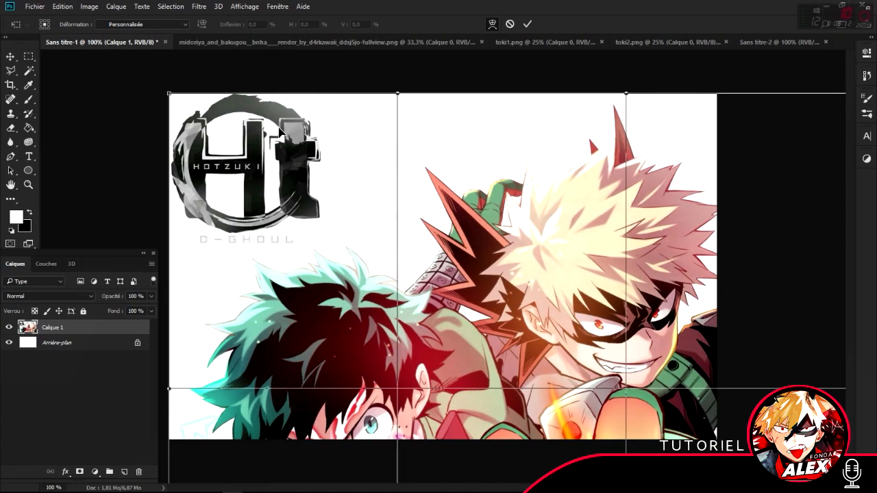
{"action": "left_click_drag", "start_coordinate": [279, 128], "coordinate": [280, 131]}
{"action": "left_click_drag", "start_coordinate": [455, 265], "coordinate": [480, 327]}
{"action": "mouse_move", "coordinate": [714, 241]}
{"action": "left_mouse_down"}
{"action": "mouse_move", "coordinate": [699, 149]}
{"action": "mouse_move", "coordinate": [722, 239]}
{"action": "left_mouse_up"}
{"action": "left_click_drag", "start_coordinate": [266, 332], "coordinate": [249, 285]}
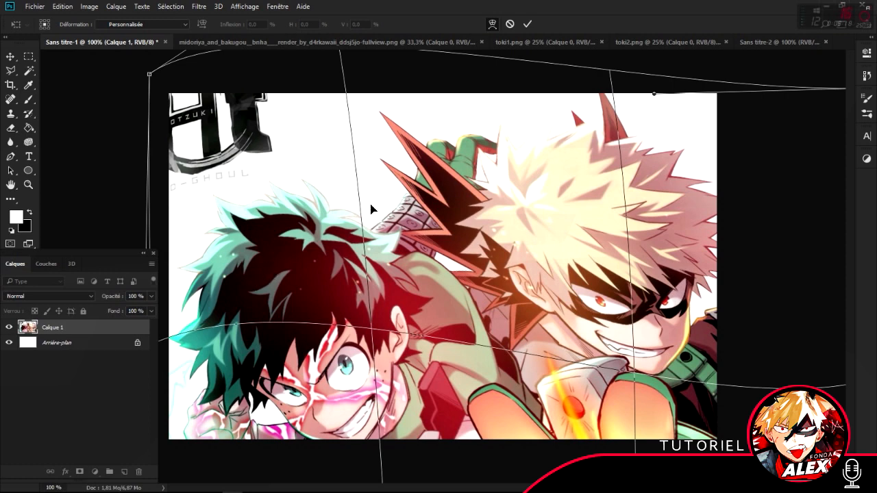
{"action": "left_click", "coordinate": [510, 24]}
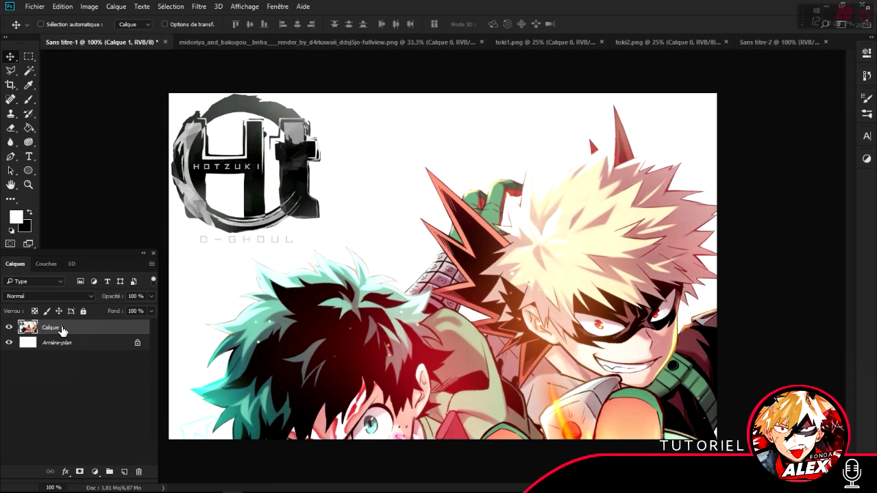
- Flip the render layer horizontally
{"action": "left_click", "coordinate": [62, 6]}
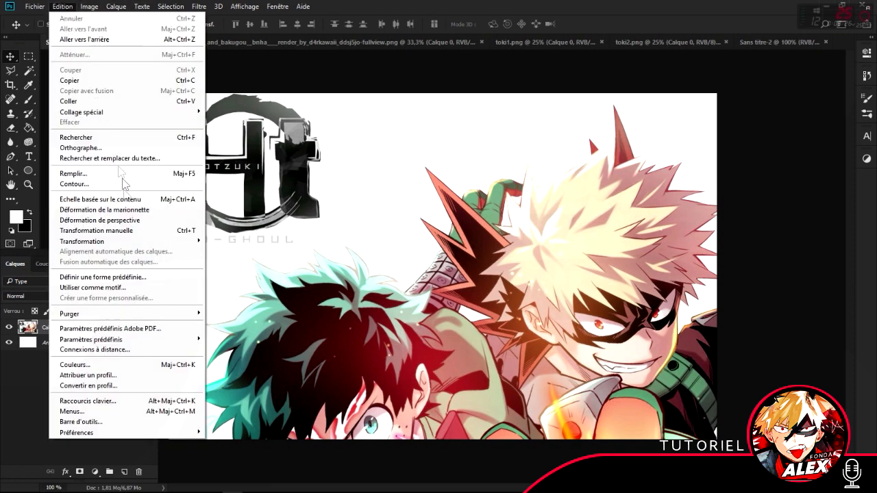
{"action": "mouse_move", "coordinate": [189, 242]}
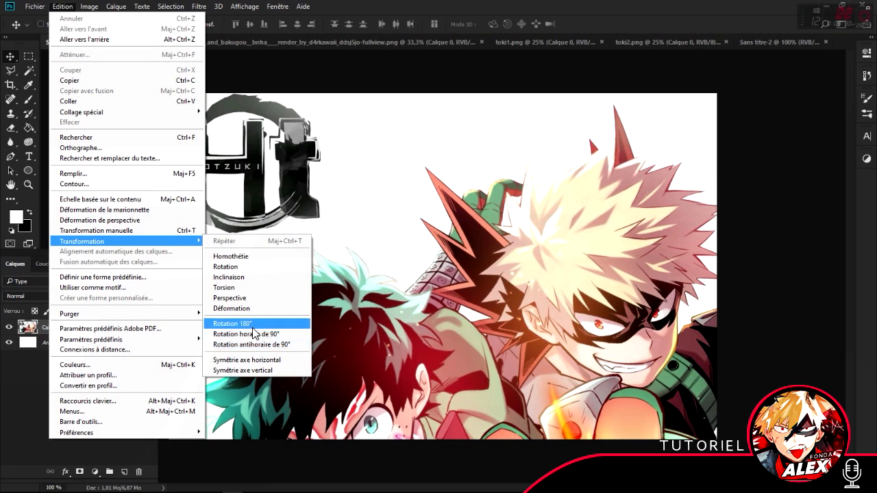
{"action": "left_click", "coordinate": [240, 361]}
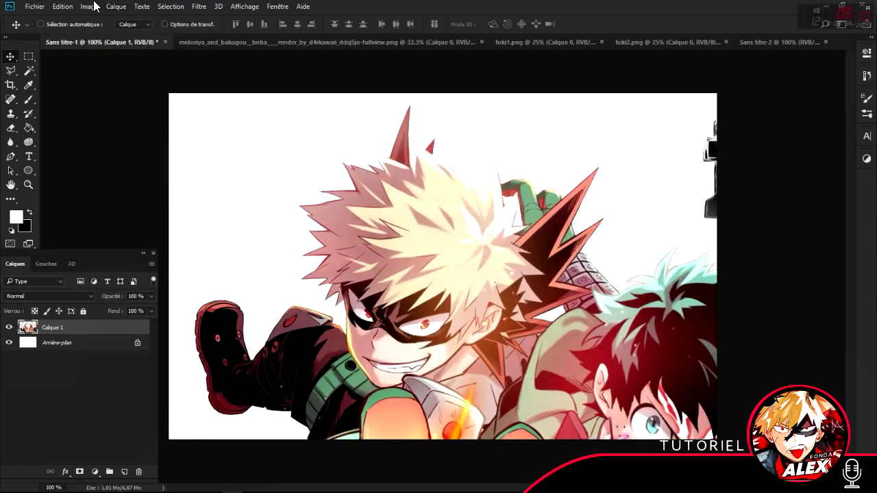
- Flip the render layer vertically and move it about 3.65 inches up and 0.35 inches left
{"action": "left_click", "coordinate": [62, 7]}
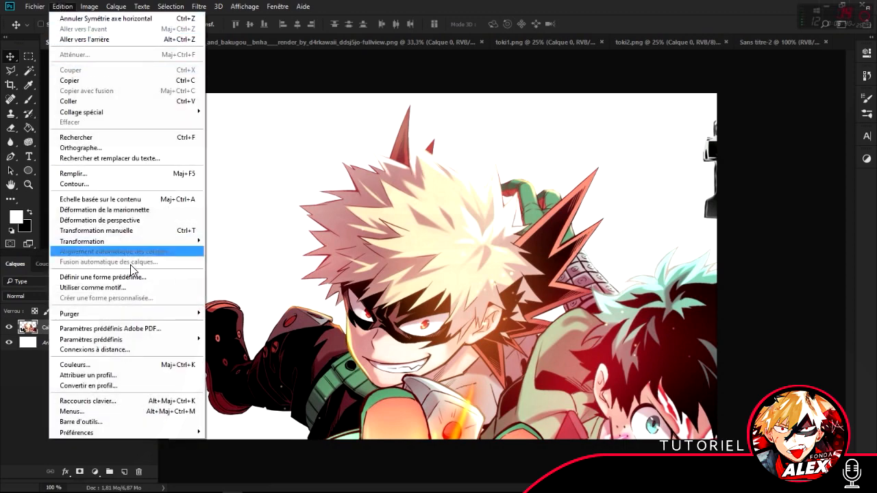
{"action": "mouse_move", "coordinate": [123, 242]}
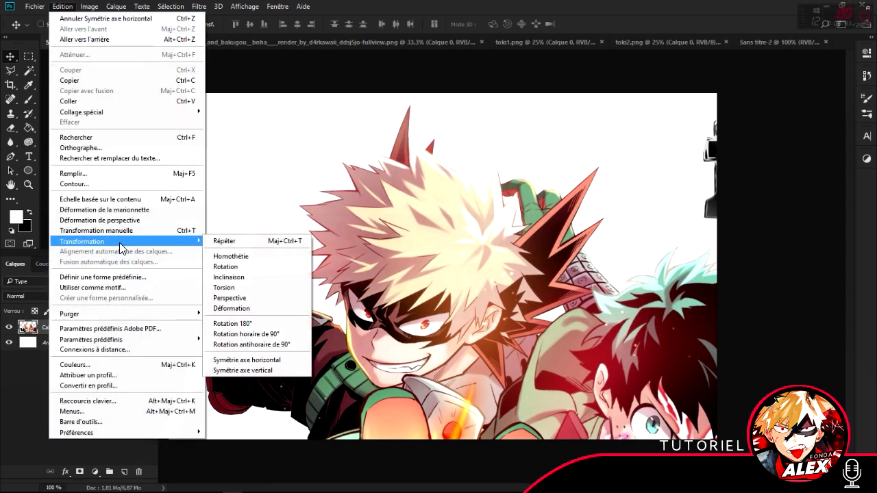
{"action": "left_click", "coordinate": [254, 371]}
{"action": "left_click_drag", "start_coordinate": [439, 386], "coordinate": [425, 241]}
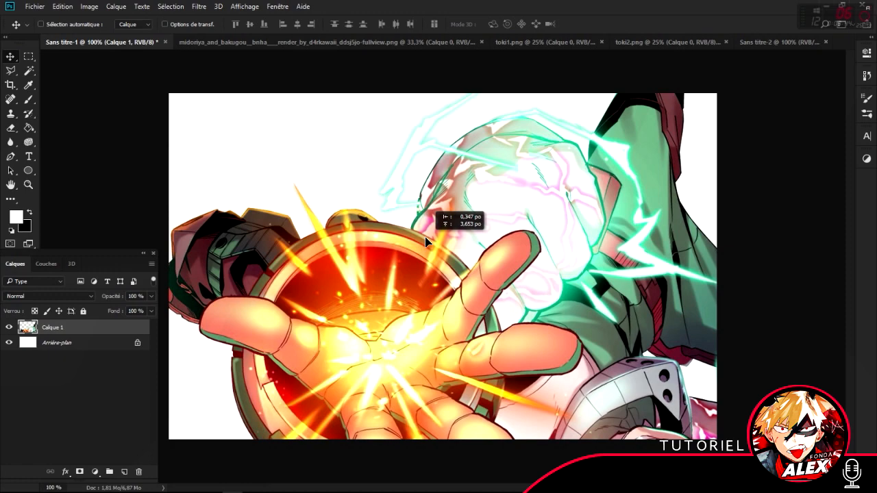
- Flip the render layer vertically and horizontally to restore its upright, original orientation
{"action": "left_click", "coordinate": [63, 7]}
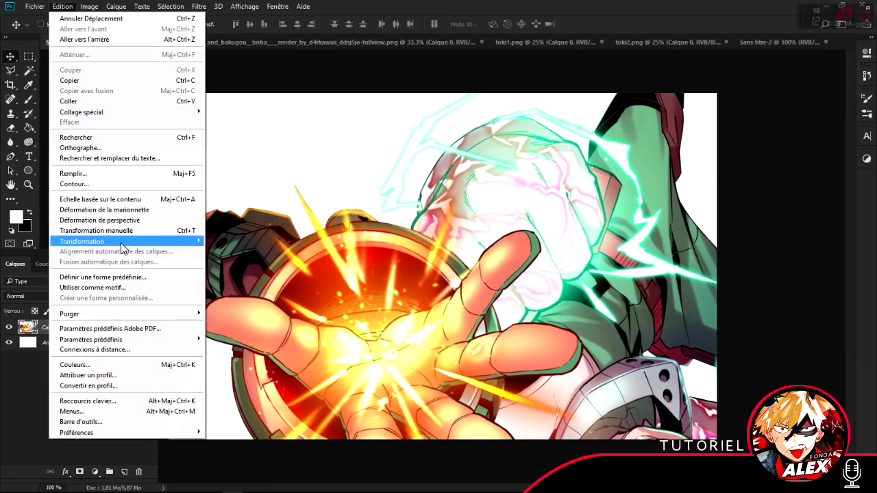
{"action": "mouse_move", "coordinate": [122, 243]}
{"action": "left_click", "coordinate": [270, 370]}
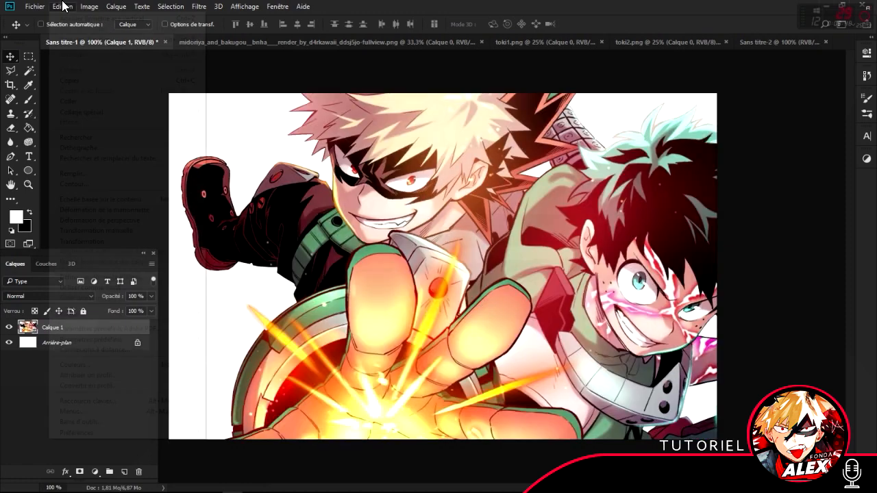
{"action": "left_click", "coordinate": [62, 6]}
{"action": "mouse_move", "coordinate": [137, 241]}
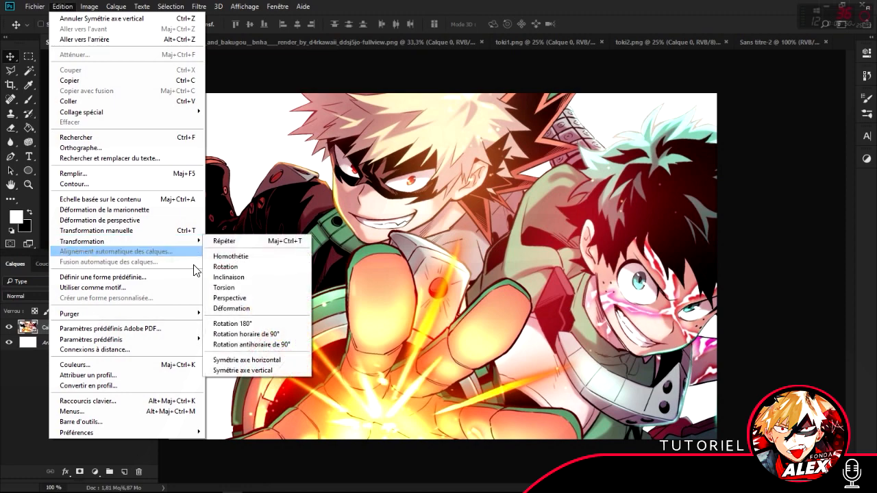
{"action": "left_click", "coordinate": [241, 360]}
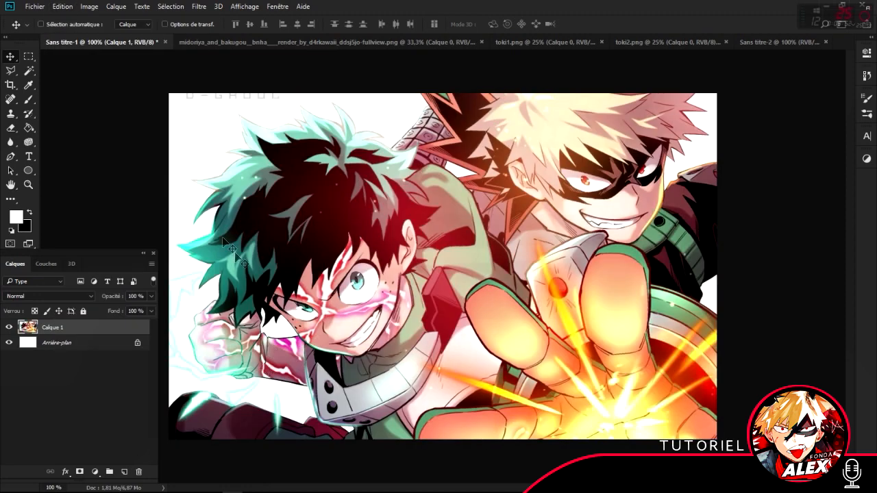
- Try to define the black stroke in toki1.png as a brush preset
{"action": "left_click", "coordinate": [62, 6]}
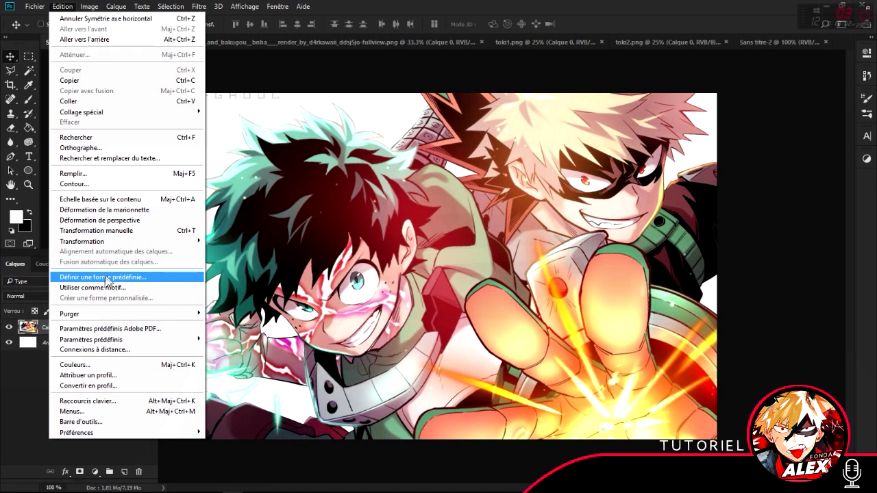
{"action": "left_click", "coordinate": [372, 4]}
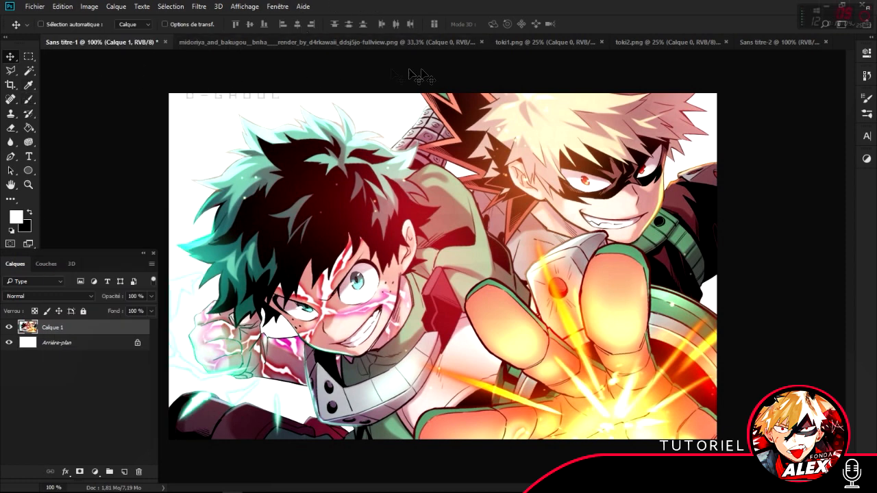
{"action": "left_click", "coordinate": [561, 38]}
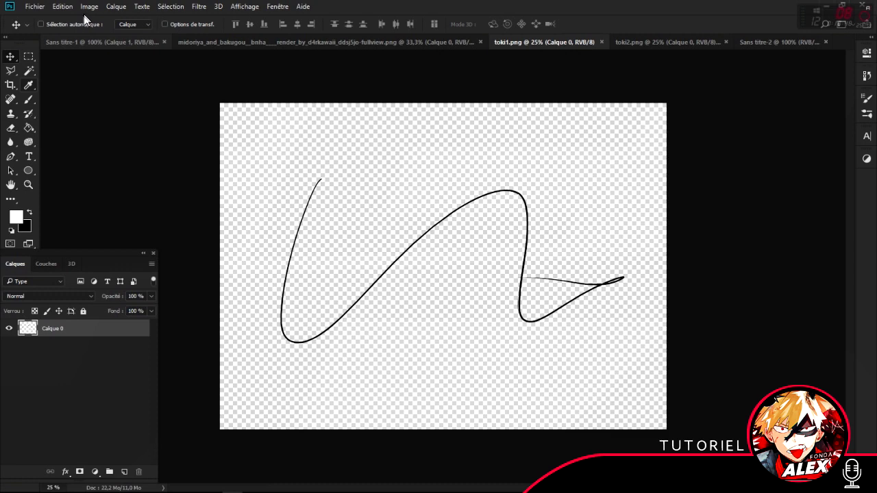
{"action": "left_click", "coordinate": [59, 8]}
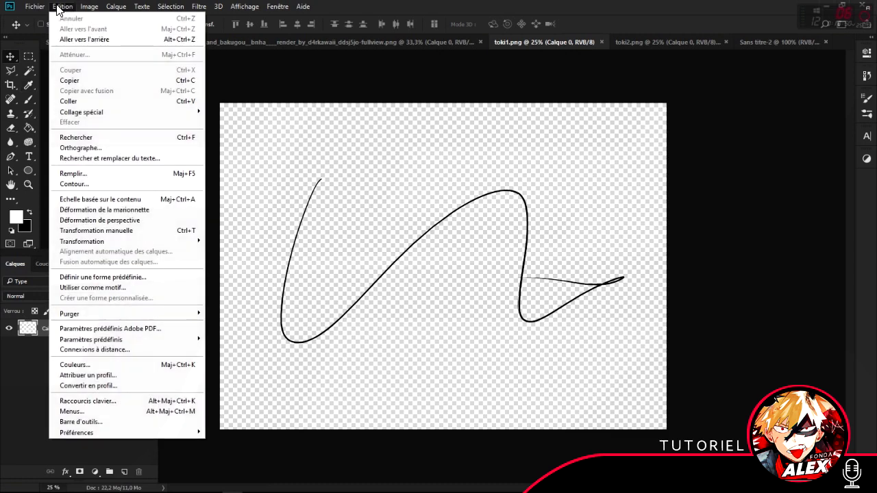
{"action": "left_click", "coordinate": [120, 280]}
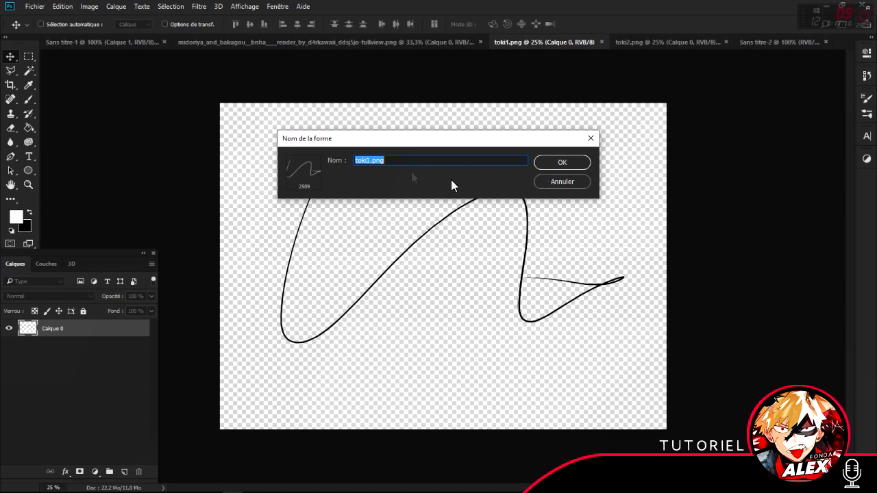
{"action": "left_click", "coordinate": [554, 182]}
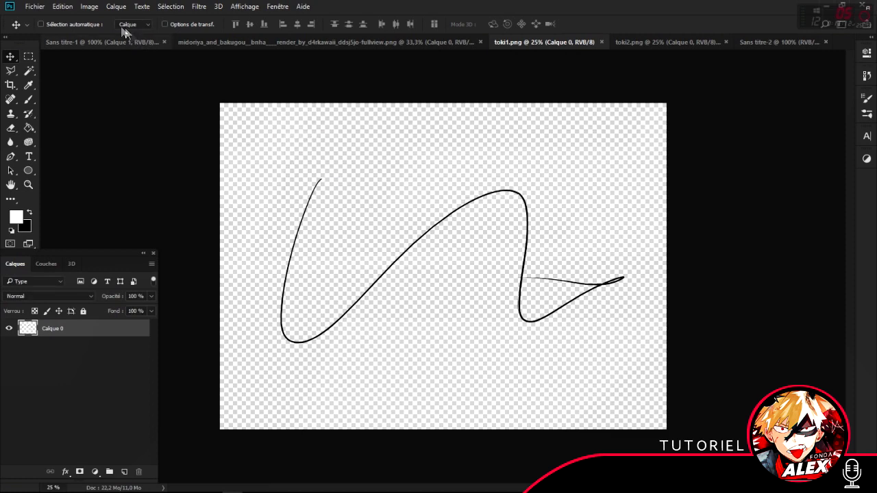
{"action": "left_click", "coordinate": [70, 7]}
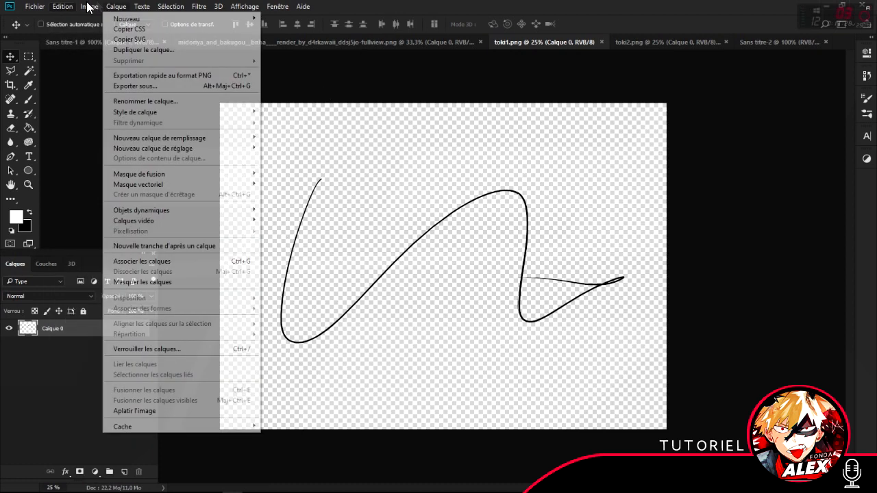
{"action": "mouse_move", "coordinate": [101, 6]}
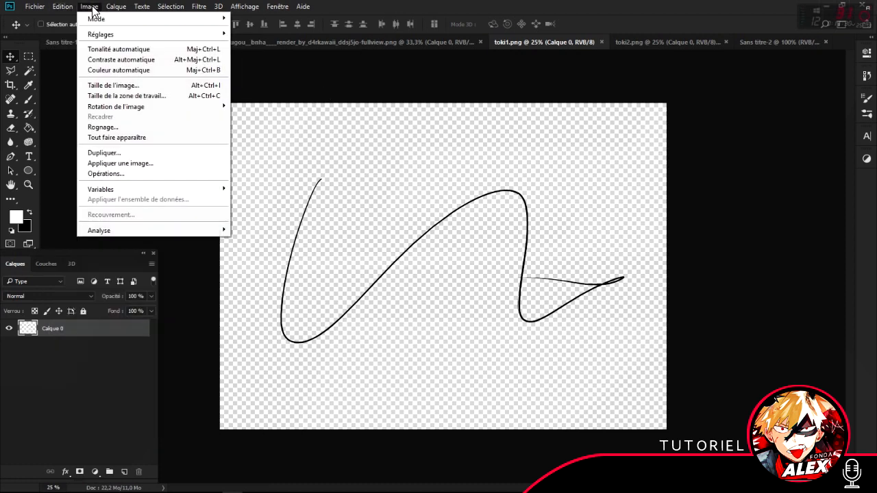
{"action": "left_click", "coordinate": [89, 7]}
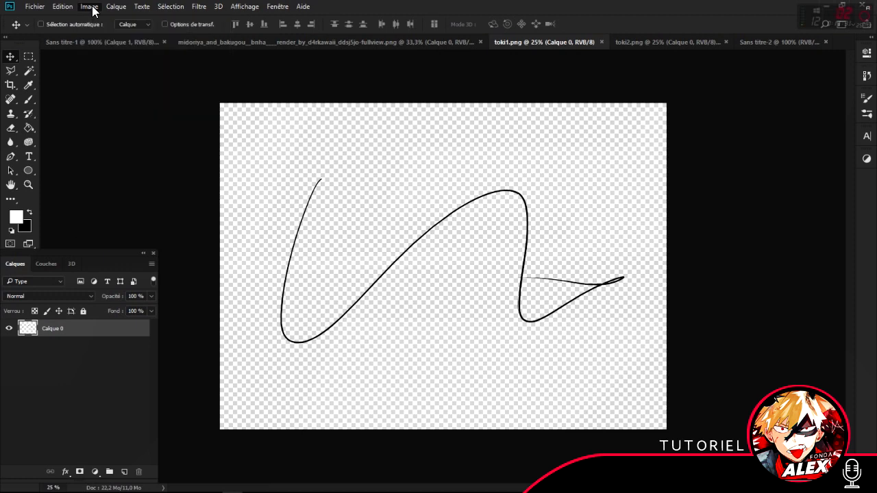
- Resize the Sans titre-1 image to a width of 1500 pixels, leaving its height unlinked
{"action": "left_click", "coordinate": [75, 42]}
{"action": "left_click", "coordinate": [87, 6]}
{"action": "mouse_move", "coordinate": [96, 19]}
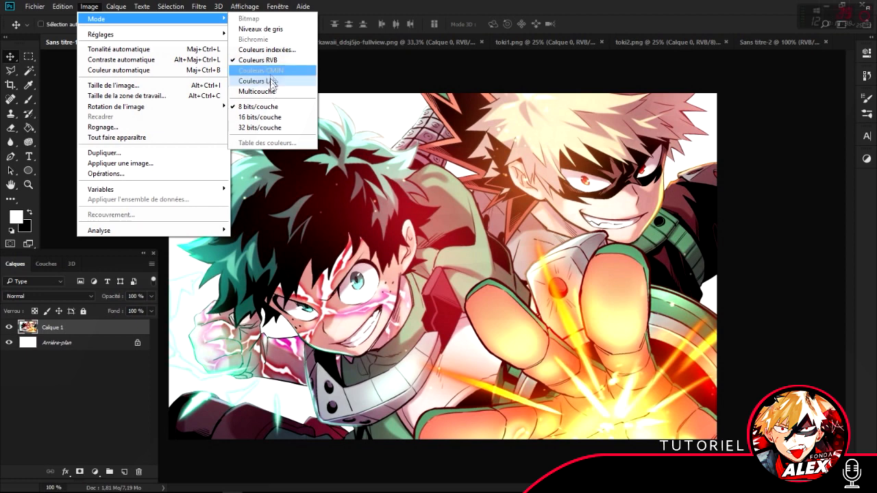
{"action": "mouse_move", "coordinate": [184, 37]}
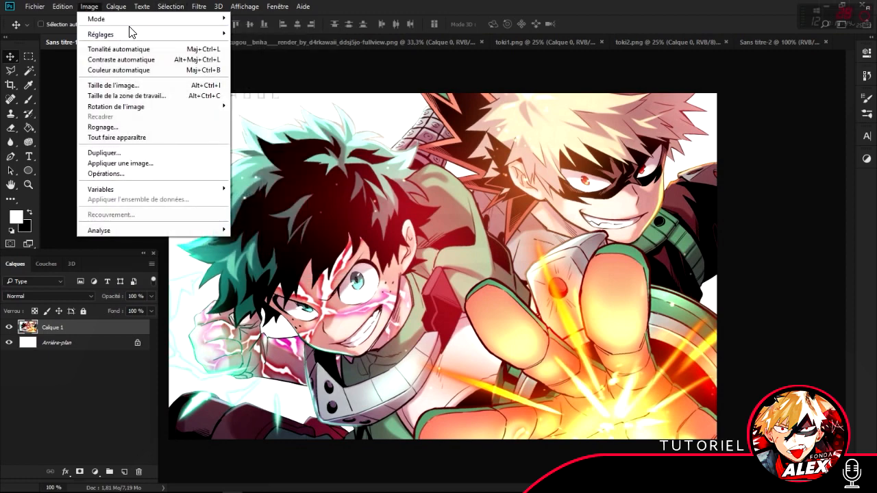
{"action": "mouse_move", "coordinate": [120, 39]}
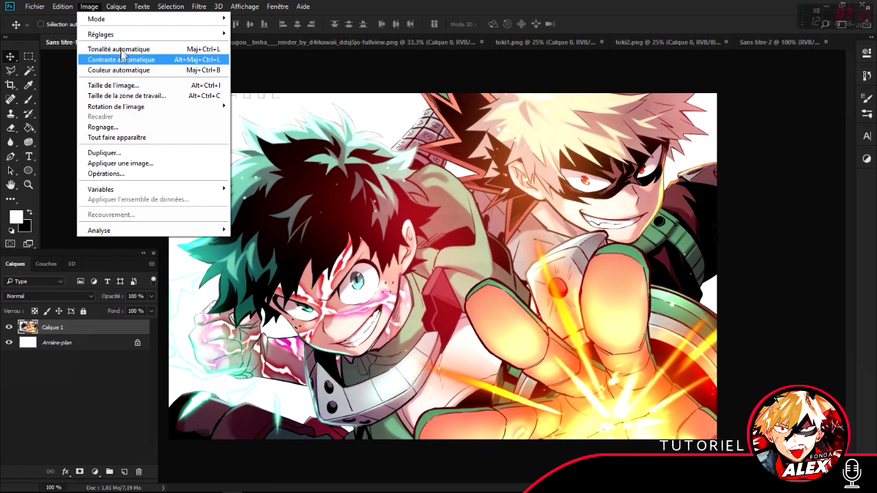
{"action": "left_click", "coordinate": [149, 87]}
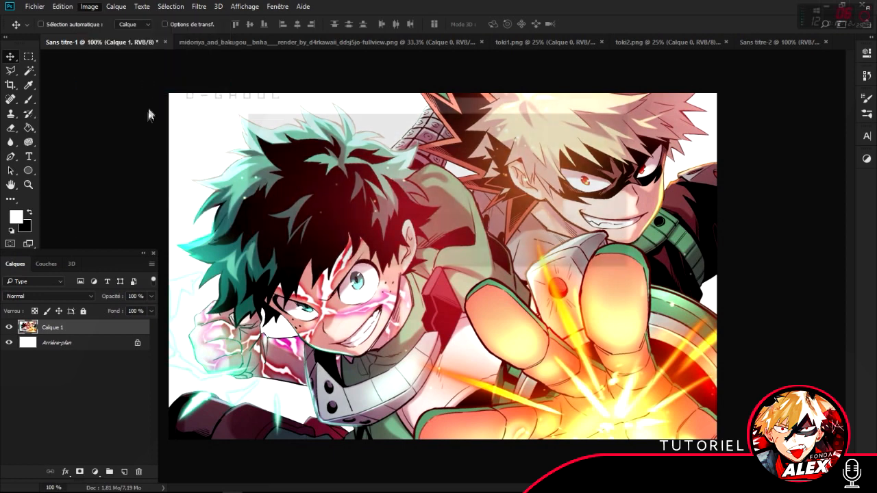
{"action": "left_click_drag", "start_coordinate": [380, 108], "coordinate": [332, 98]}
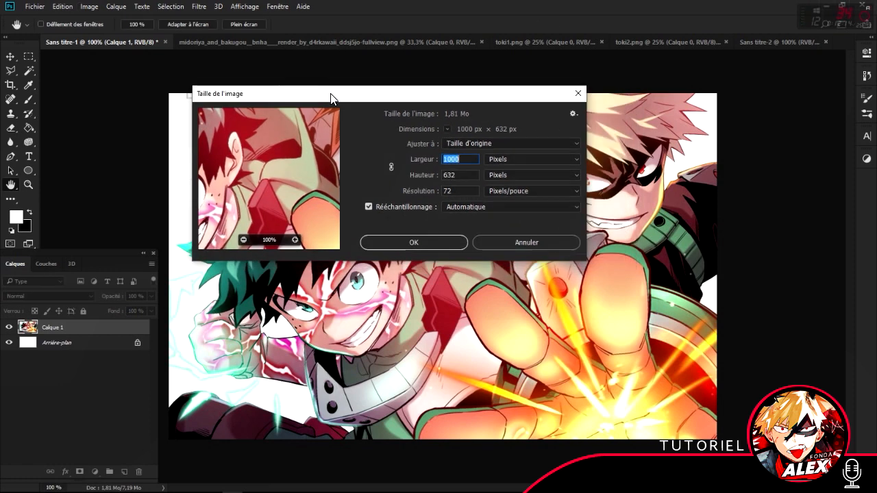
{"action": "type", "text": "1500"}
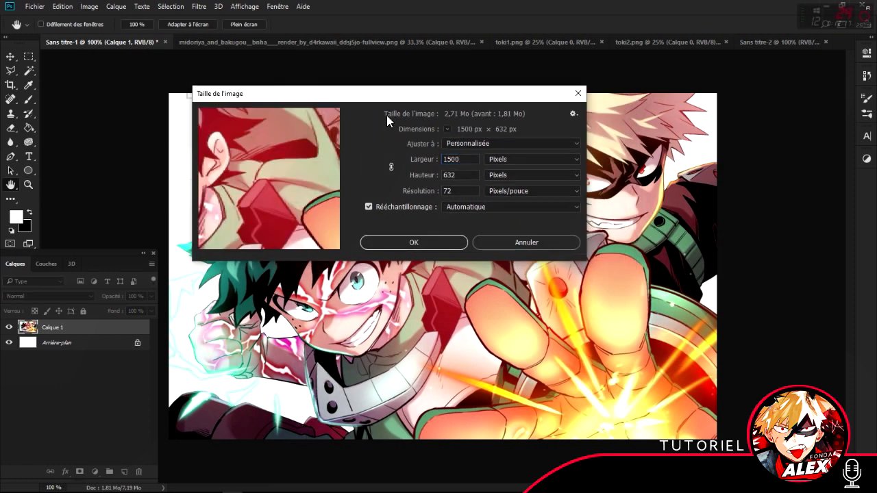
{"action": "key", "text": "Return"}
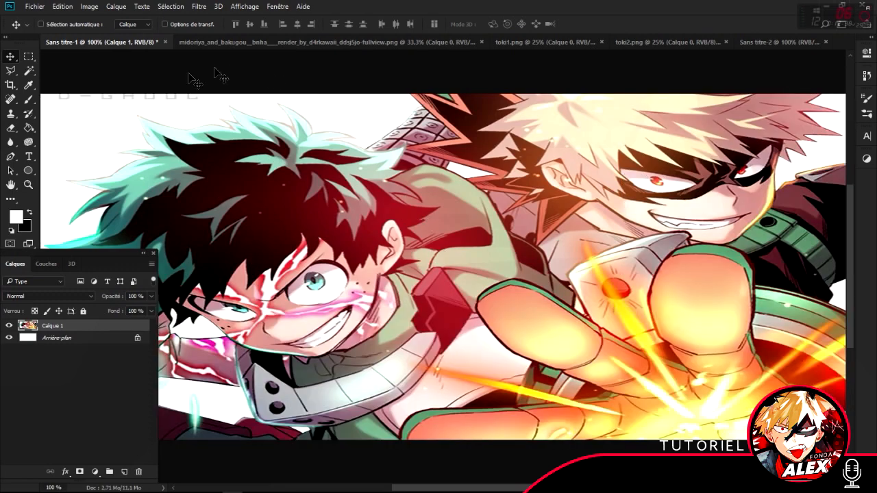
- Crop the canvas to a width of 1000 pixels, with pixels as the unit and the anchor in the centre
{"action": "left_click", "coordinate": [62, 7]}
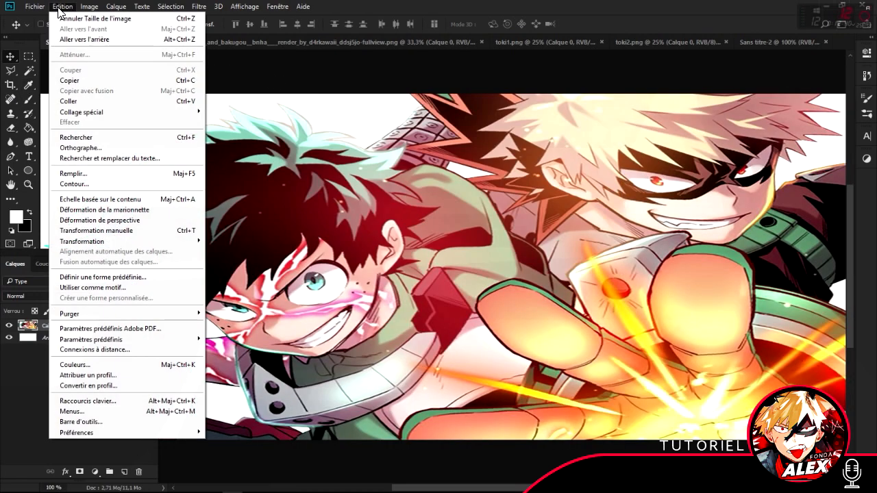
{"action": "mouse_move", "coordinate": [84, 8]}
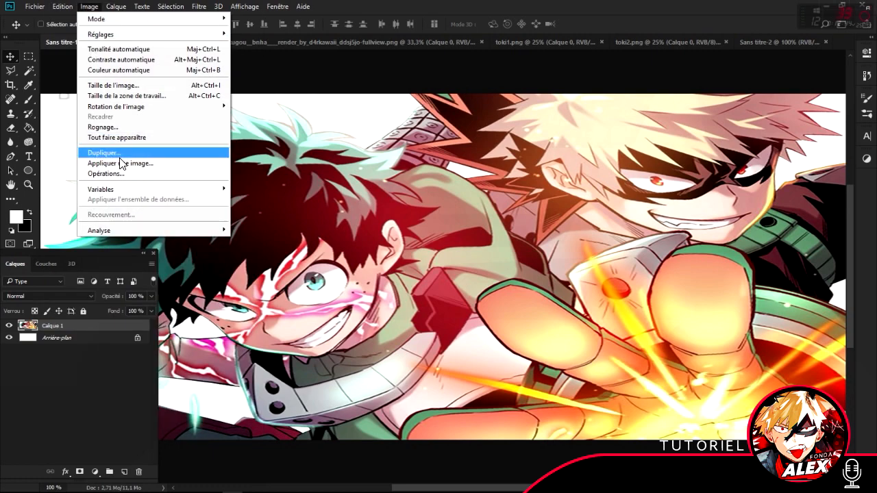
{"action": "left_click", "coordinate": [138, 98]}
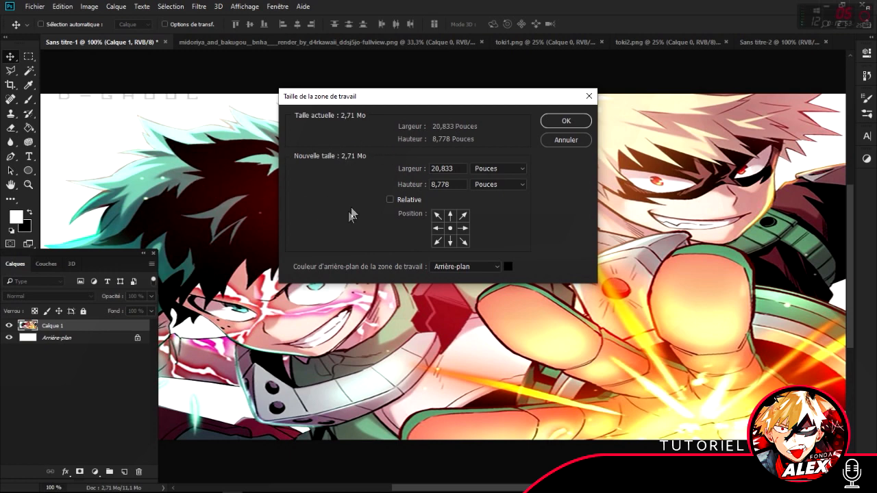
{"action": "left_click", "coordinate": [502, 168]}
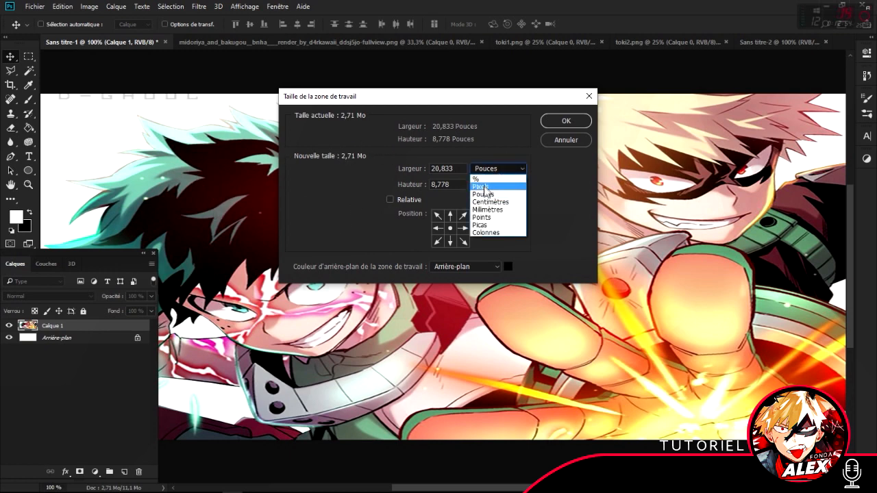
{"action": "left_click", "coordinate": [484, 185]}
{"action": "left_click_drag", "start_coordinate": [453, 172], "coordinate": [433, 173]}
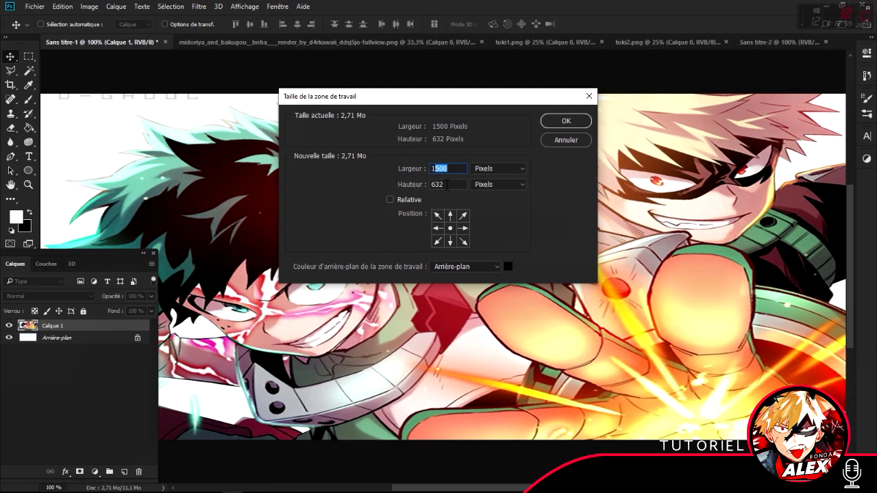
{"action": "type", "text": "000"}
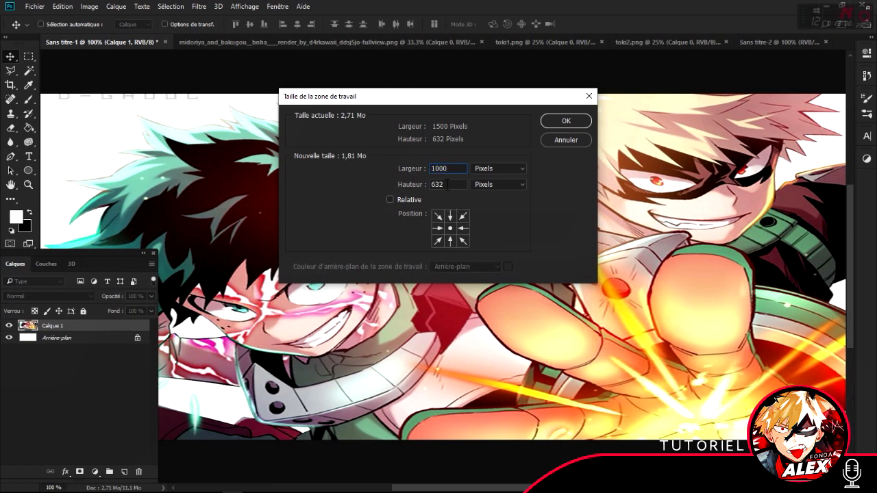
{"action": "key", "text": "Return"}
{"action": "left_click", "coordinate": [399, 193]}
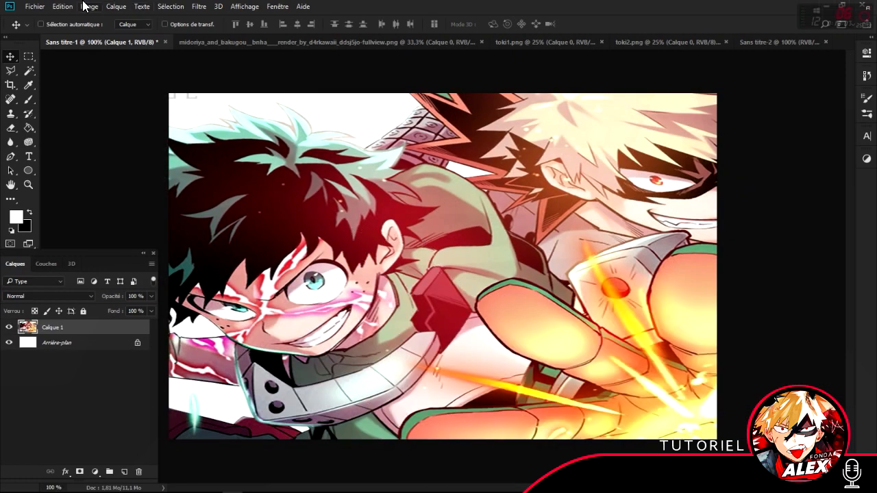
- Duplicate the Sans titre-1 image as a new document named Sans titre-1 copie
{"action": "left_click", "coordinate": [63, 8]}
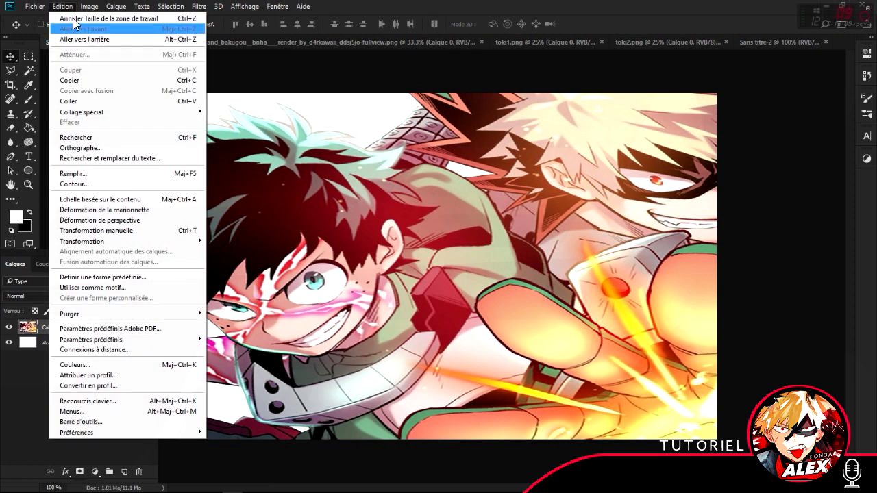
{"action": "left_click", "coordinate": [90, 7]}
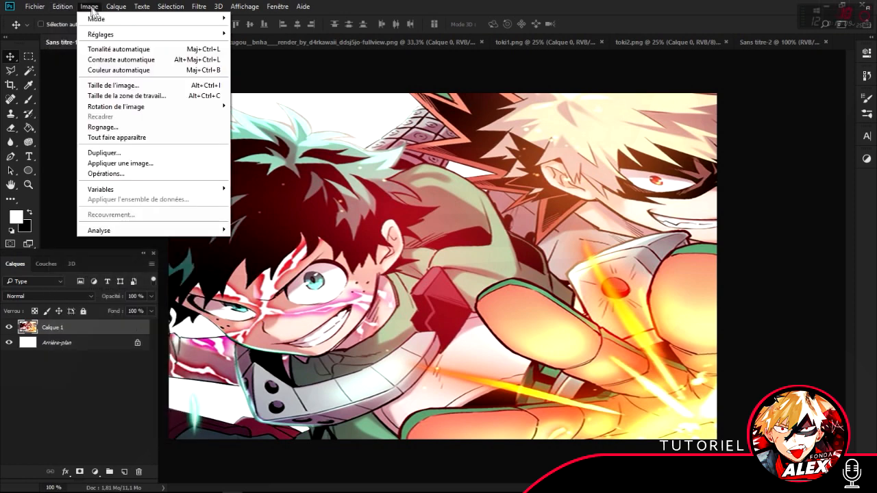
{"action": "left_click", "coordinate": [121, 154]}
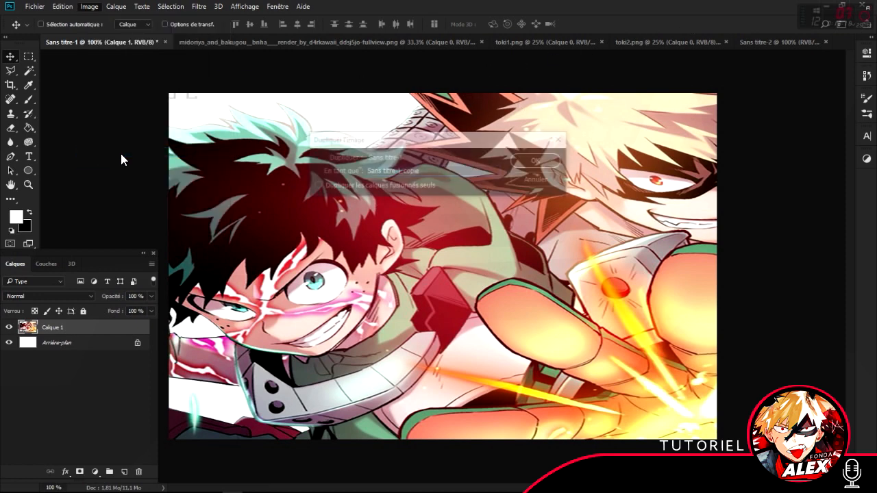
{"action": "left_click", "coordinate": [535, 162]}
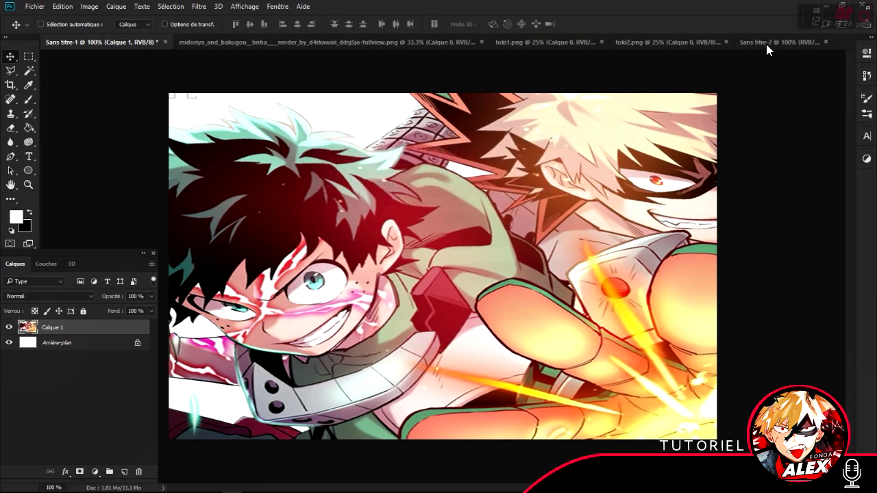
{"action": "key", "text": "Return"}
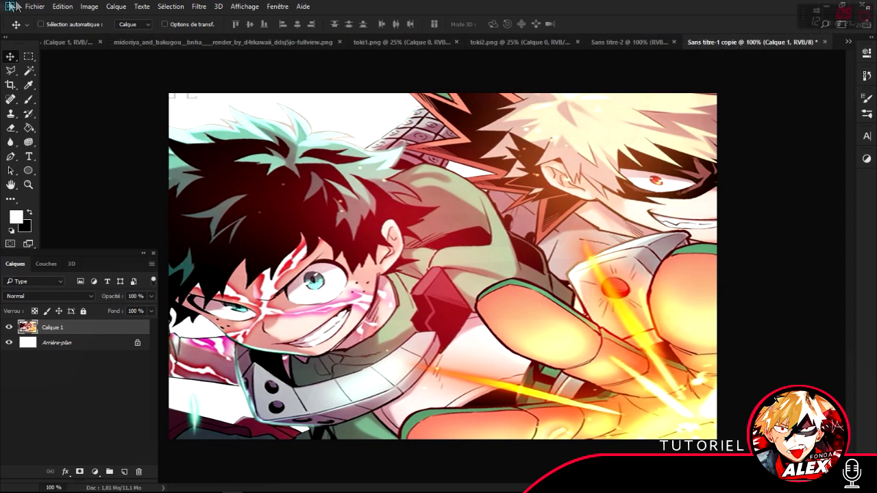
- Switch back to the original Sans titre-1 document
{"action": "left_click", "coordinate": [94, 7]}
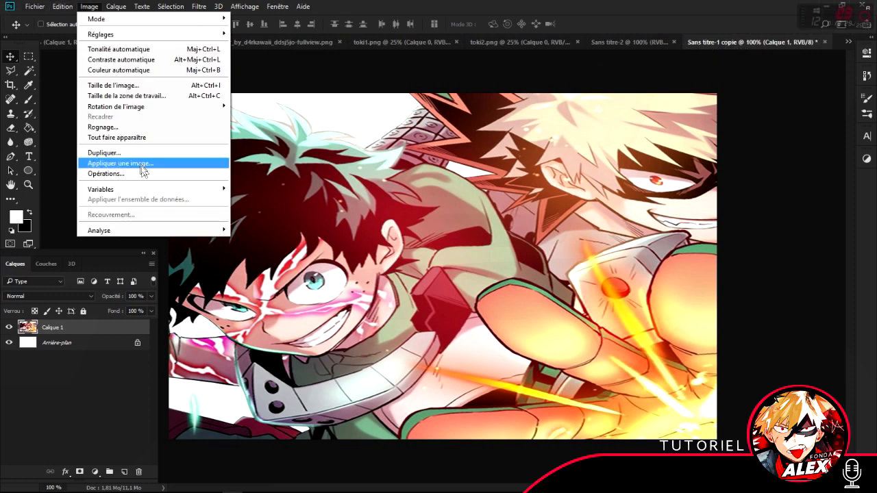
{"action": "left_click", "coordinate": [604, 4]}
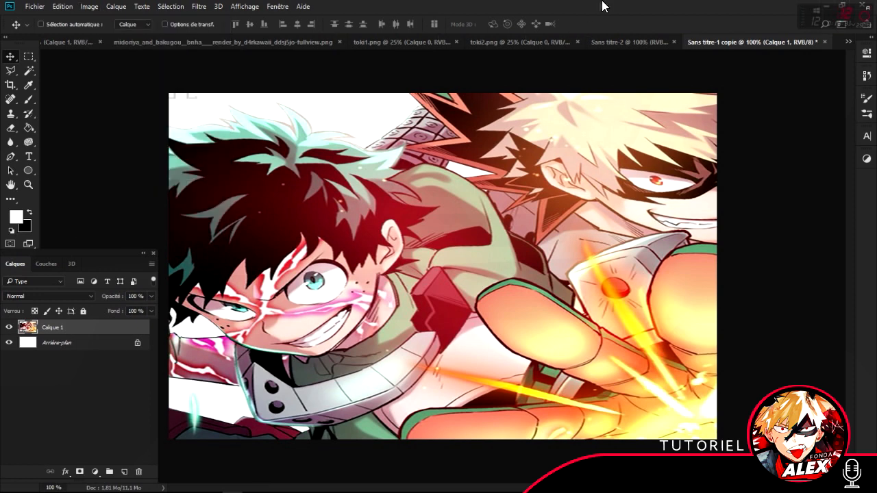
{"action": "left_click", "coordinate": [69, 41]}
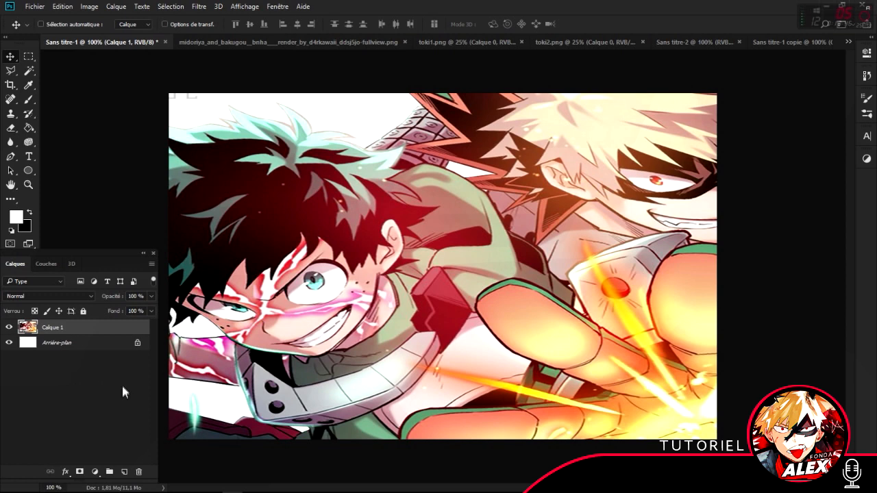
- Paint a curved white brush stroke across the lower part of the image directly on Calque 1
{"action": "left_click", "coordinate": [29, 101]}
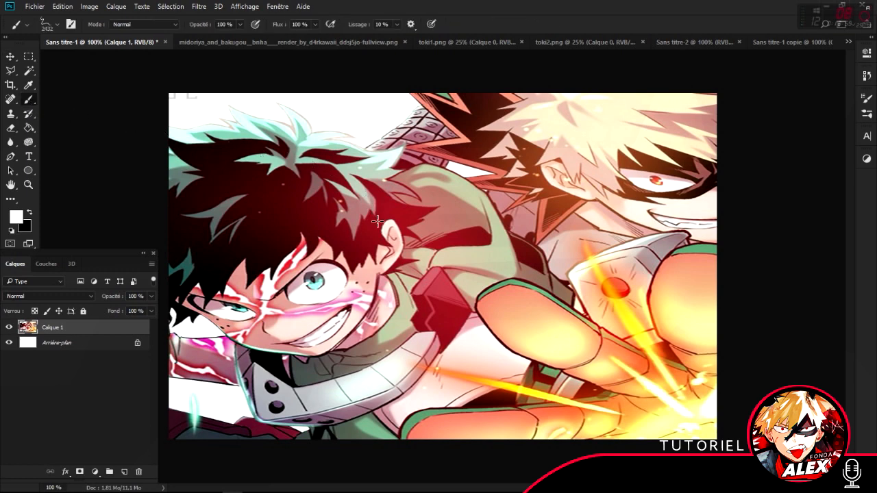
{"action": "left_click", "coordinate": [367, 106]}
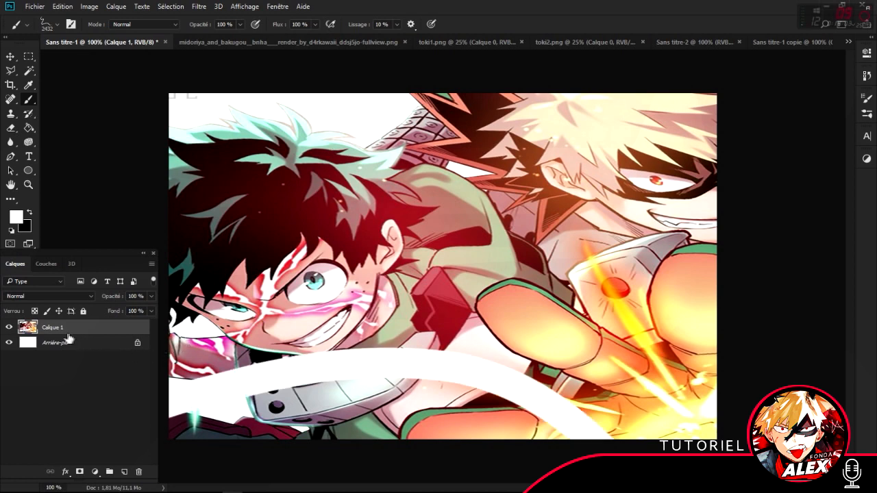
- Create a new layer above Calque 1 and paint a second curved white brush stroke on it
{"action": "left_click", "coordinate": [124, 472]}
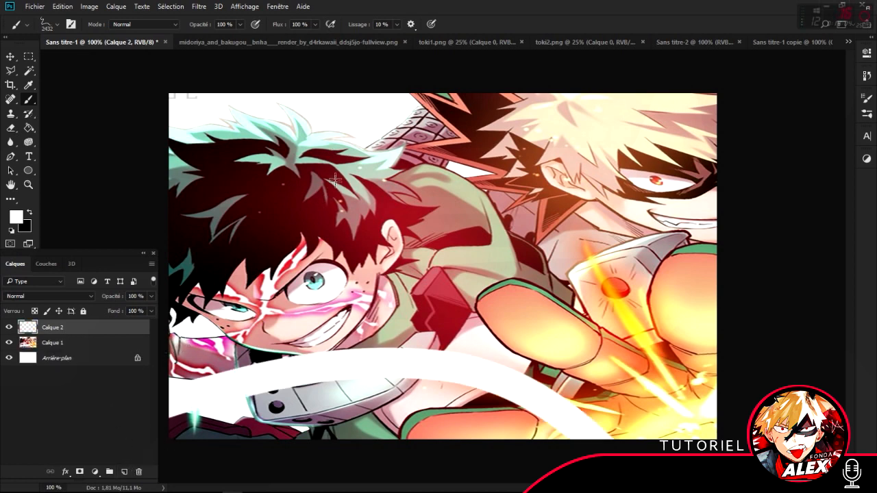
{"action": "left_click", "coordinate": [318, 103]}
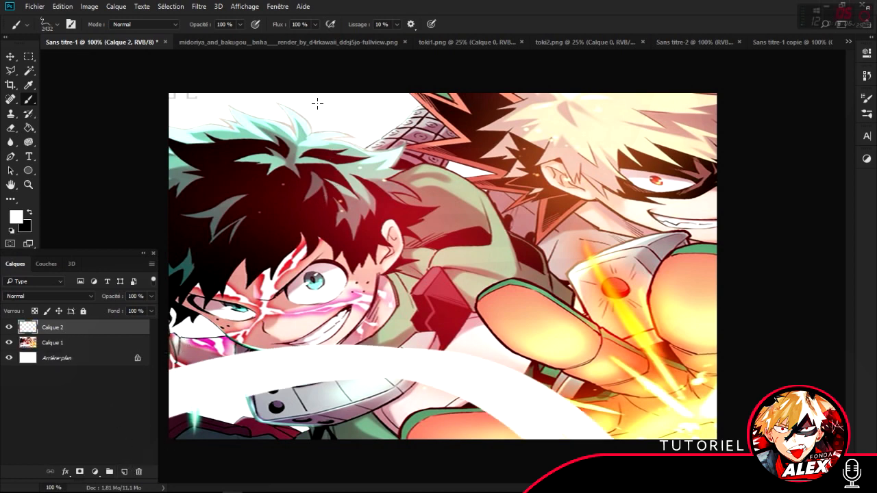
{"action": "left_click", "coordinate": [317, 61]}
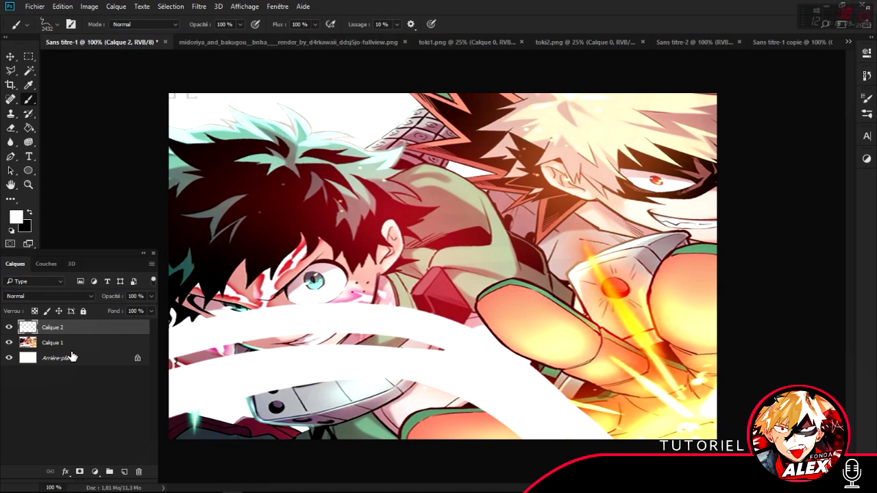
- Toggle the visibility of Calque 2 repeatedly to compare the image with and without its brush stroke
{"action": "left_click", "coordinate": [8, 328]}
{"action": "left_click", "coordinate": [9, 328]}
{"action": "left_click", "coordinate": [9, 328]}
{"action": "left_click", "coordinate": [9, 329]}
{"action": "left_click", "coordinate": [9, 328]}
{"action": "left_click", "coordinate": [8, 328]}
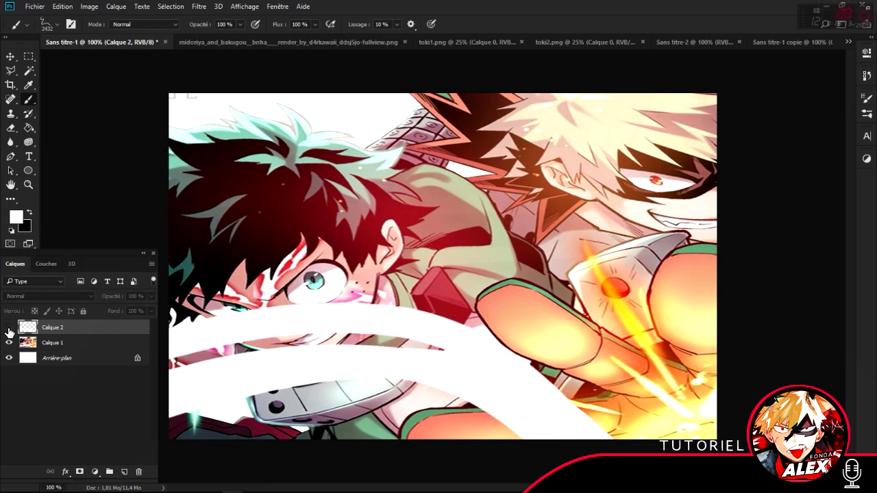
{"action": "left_click", "coordinate": [9, 328]}
{"action": "left_click", "coordinate": [9, 328]}
{"action": "left_click", "coordinate": [8, 328]}
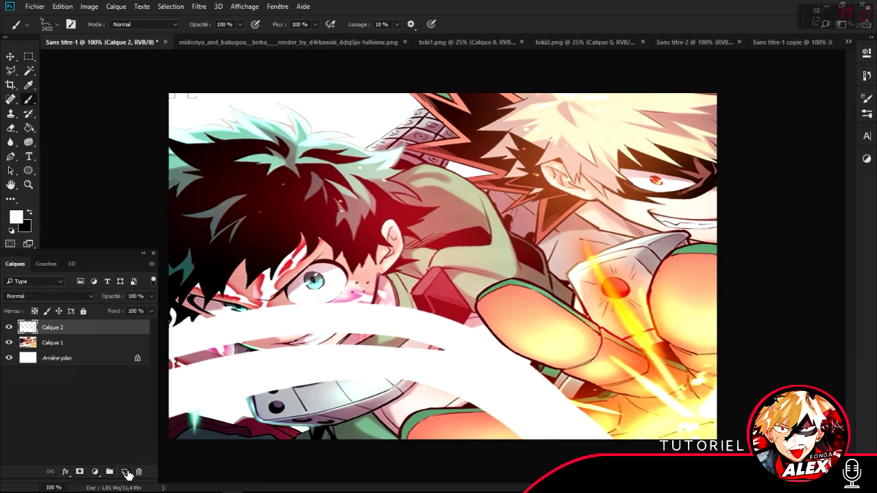
- Create a new top layer and apply the merged Sans titre-1 image to it with the Produit operation at 100% opacity
{"action": "left_click", "coordinate": [125, 473]}
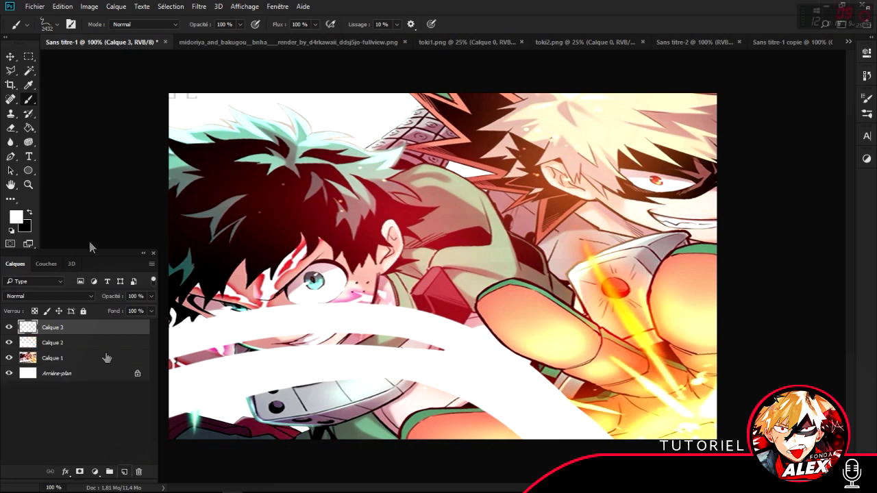
{"action": "left_click", "coordinate": [89, 6]}
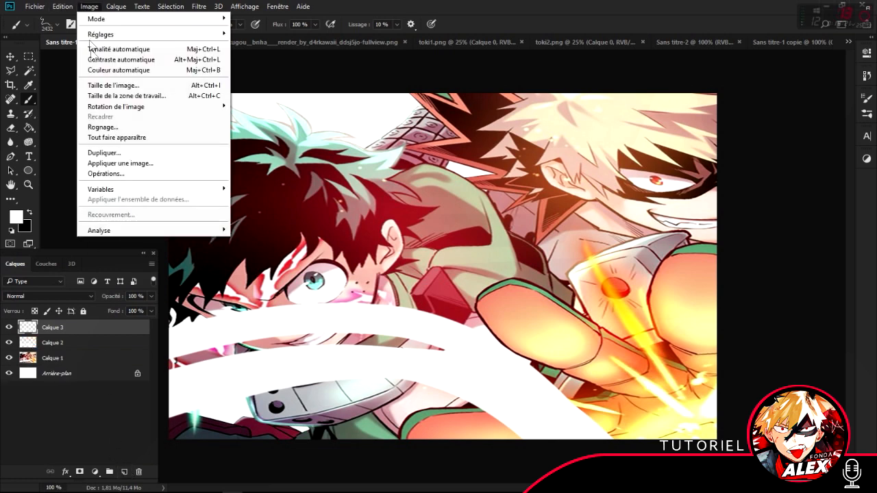
{"action": "left_click", "coordinate": [122, 164]}
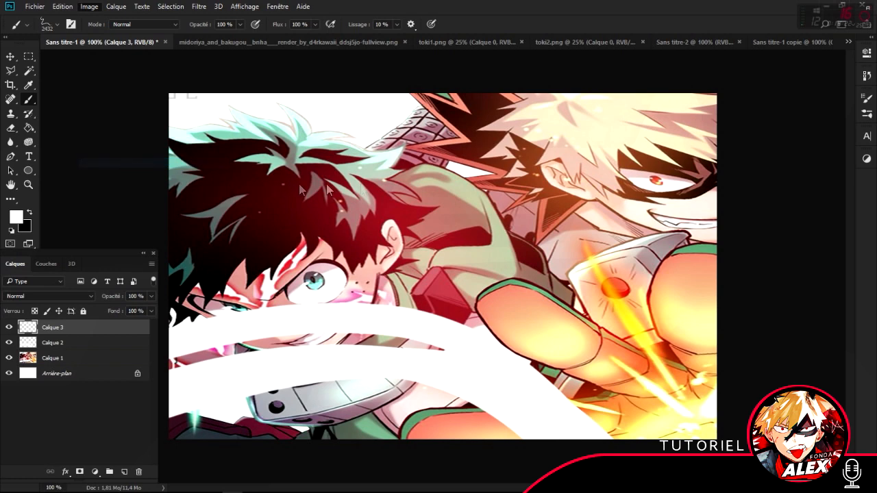
{"action": "left_click", "coordinate": [545, 136]}
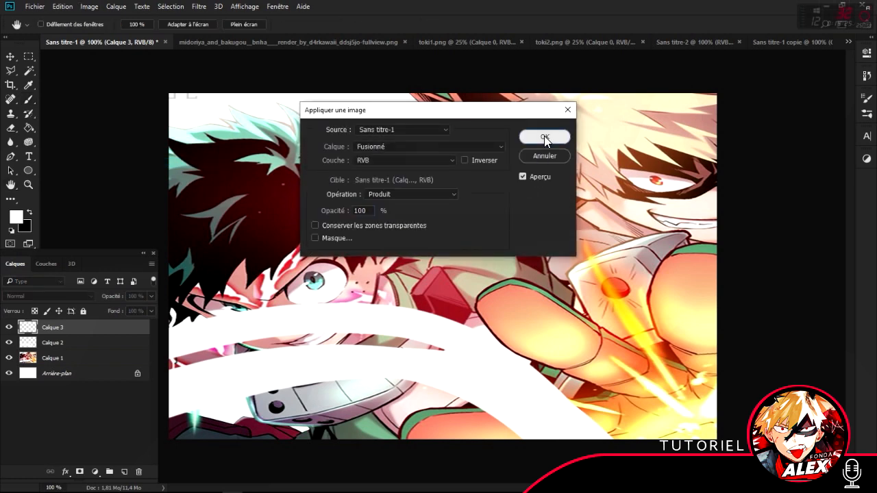
- Hide Calque 1, Calque 2 and Calque 3 and show them again to compare the layers
{"action": "left_click", "coordinate": [9, 343]}
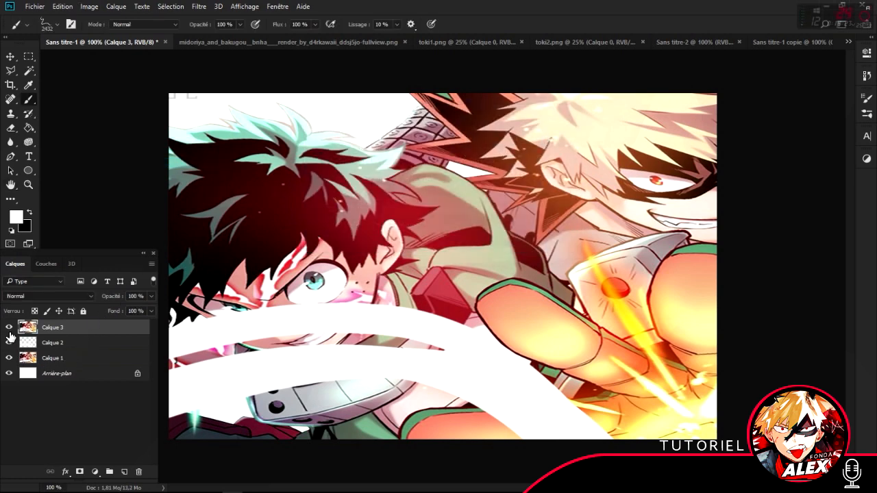
{"action": "left_click", "coordinate": [9, 358]}
{"action": "left_click", "coordinate": [9, 328]}
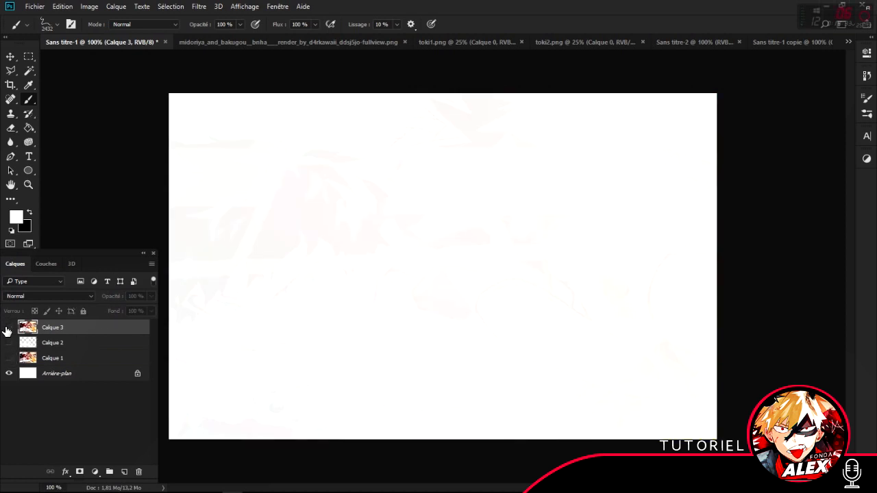
{"action": "left_click", "coordinate": [9, 328]}
{"action": "left_click", "coordinate": [9, 343]}
{"action": "left_click", "coordinate": [9, 358]}
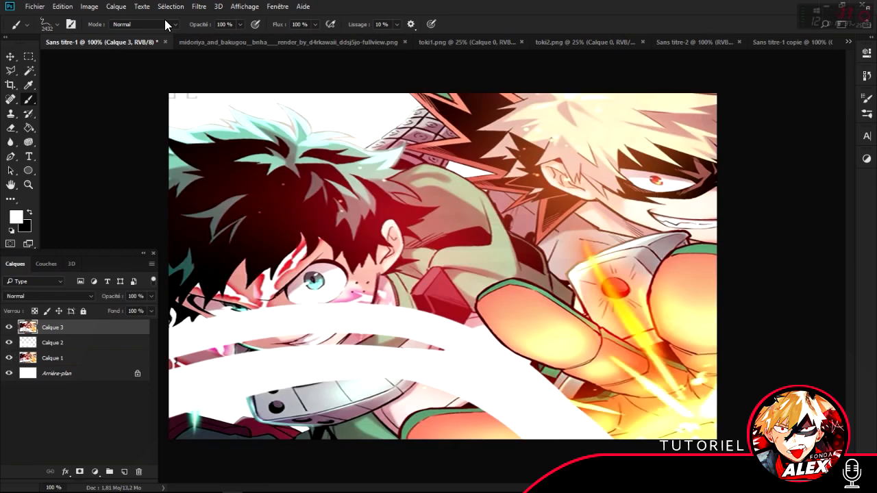
{"action": "left_click", "coordinate": [90, 7]}
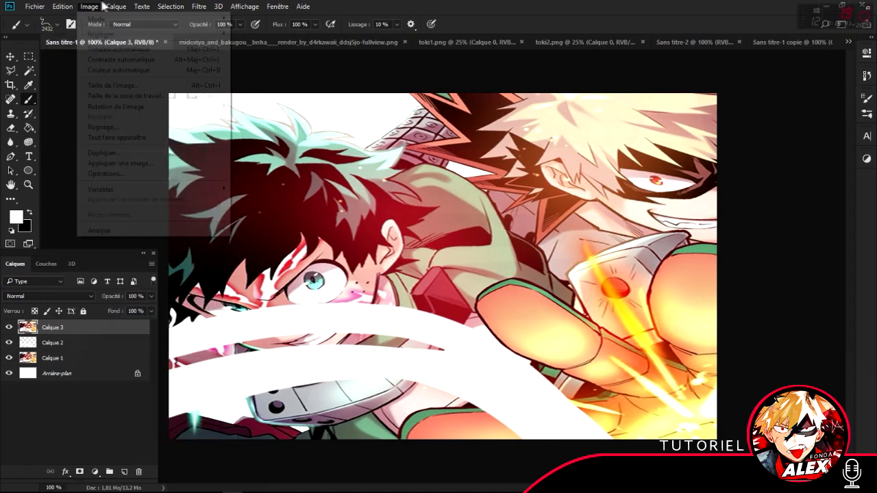
{"action": "mouse_move", "coordinate": [114, 6]}
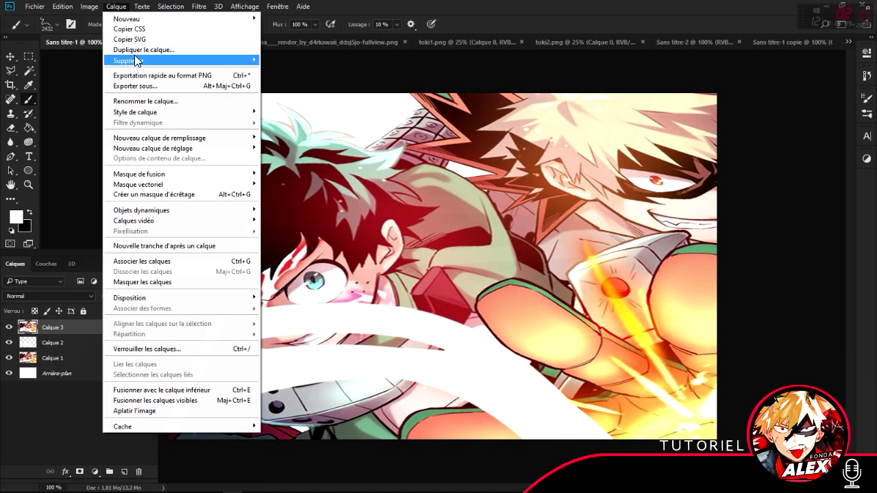
{"action": "mouse_move", "coordinate": [136, 60]}
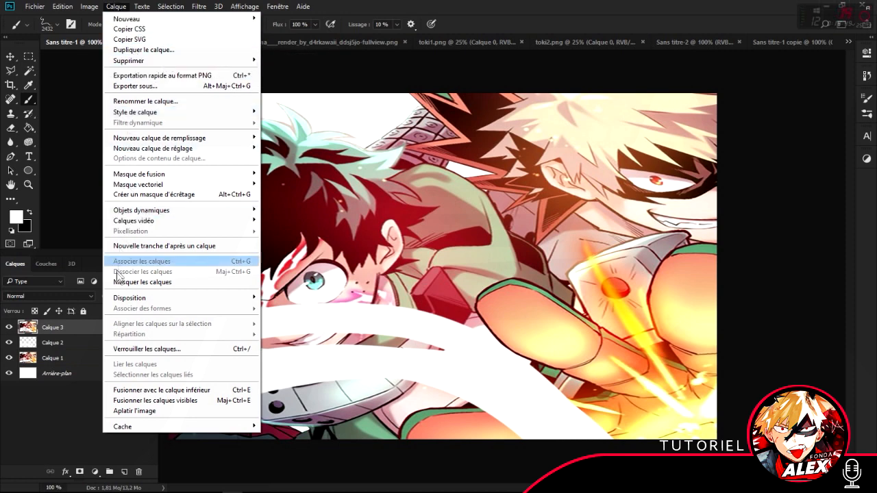
{"action": "left_click", "coordinate": [74, 416]}
{"action": "left_click", "coordinate": [75, 415]}
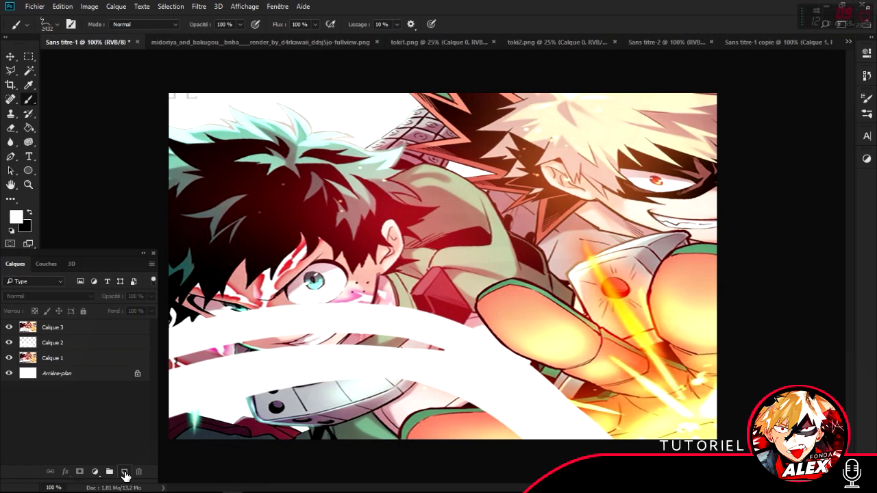
- Add a new empty layer at the top of the stack and make Calque 1 the active layer
{"action": "left_click", "coordinate": [124, 473]}
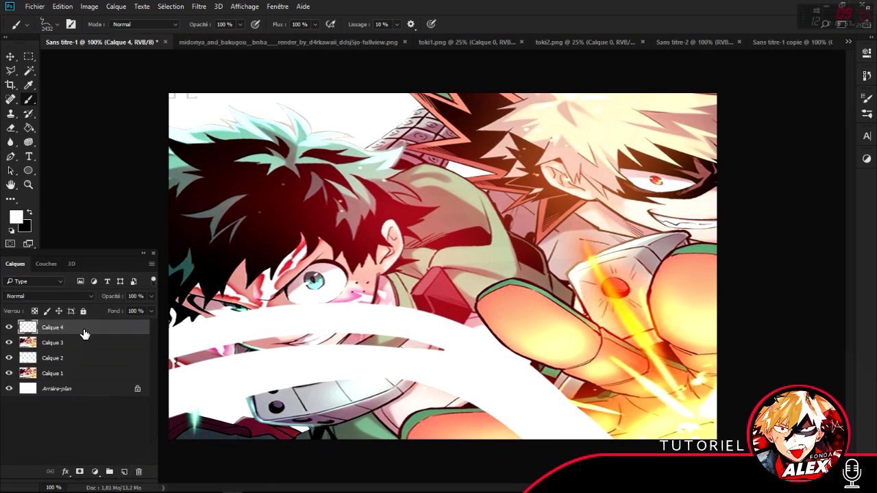
{"action": "left_click", "coordinate": [66, 376]}
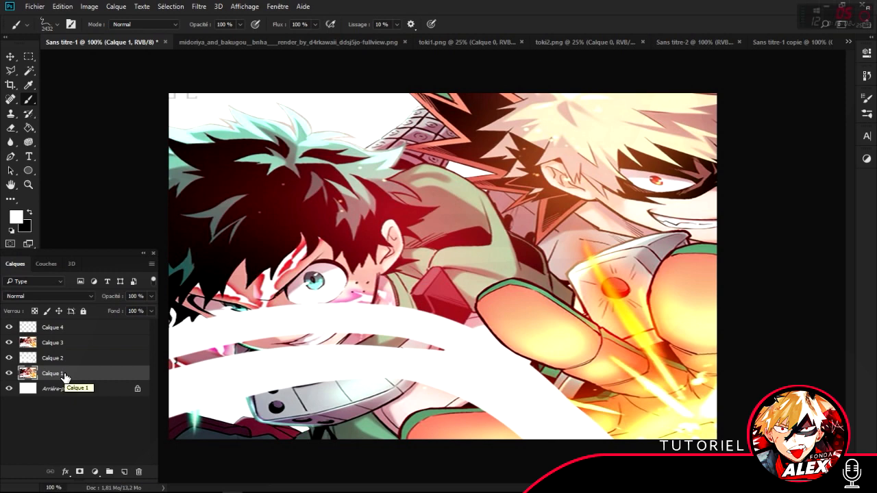
- Hide Calque 4, Calque 2 and Calque 1, and duplicate Calque 3
{"action": "left_click", "coordinate": [9, 327]}
{"action": "left_click", "coordinate": [61, 348]}
{"action": "left_click", "coordinate": [8, 358]}
{"action": "left_click", "coordinate": [9, 374]}
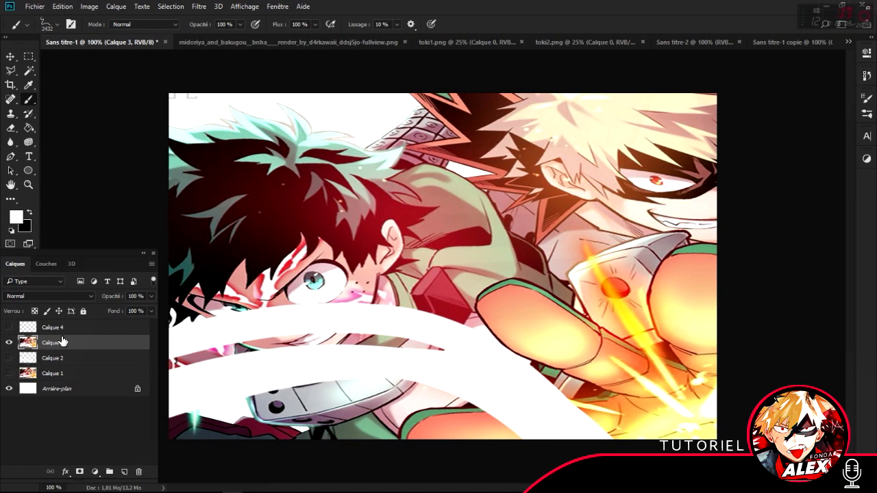
{"action": "key", "text": "ctrl+j"}
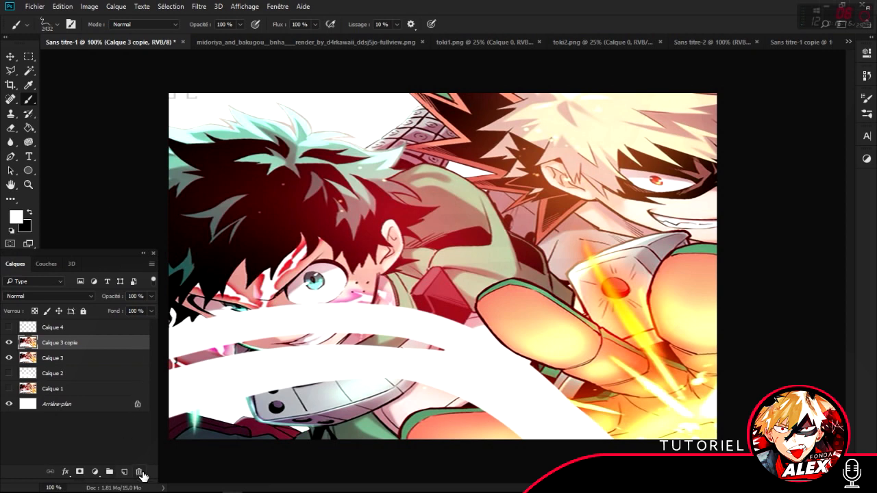
{"action": "left_click", "coordinate": [143, 7]}
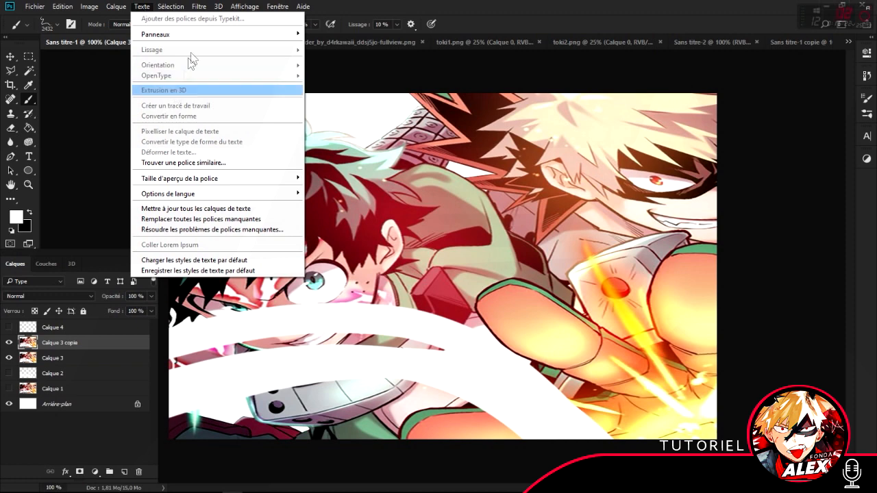
{"action": "mouse_move", "coordinate": [171, 10]}
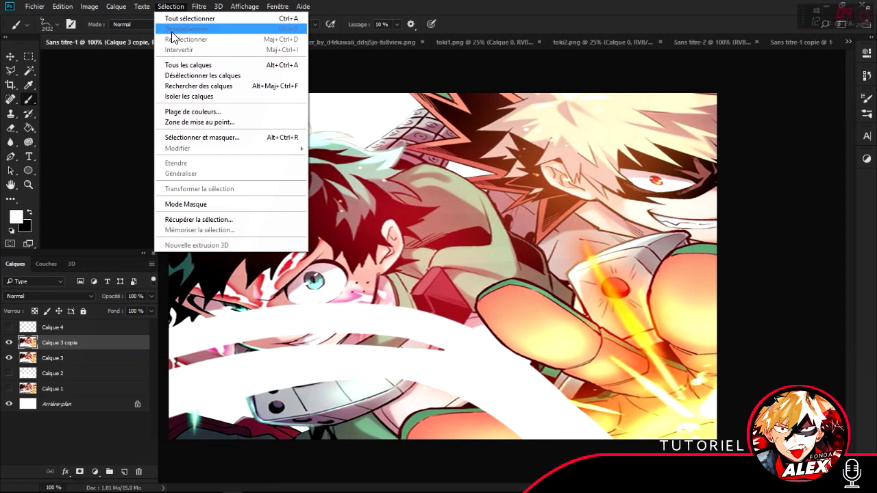
{"action": "left_click", "coordinate": [174, 10]}
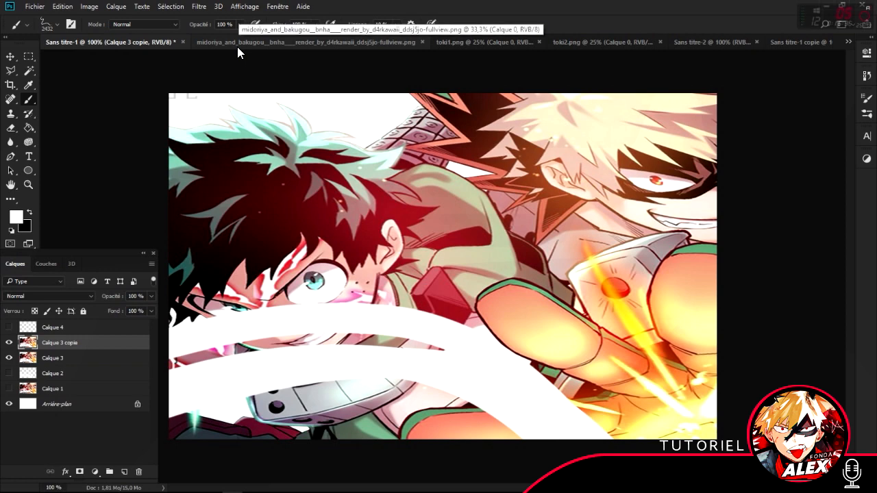
- Activate the Rectangular Marquee selection tool
{"action": "left_click", "coordinate": [29, 57]}
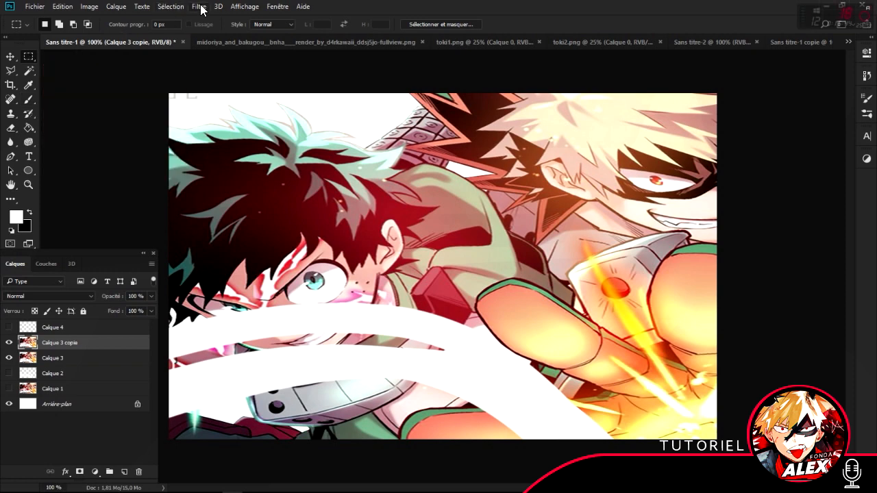
- Open the Filter Gallery for Calque 3 copie and expand the Déformation, Esquisse, Esthétiques and Artistiques categories
{"action": "left_click", "coordinate": [198, 7]}
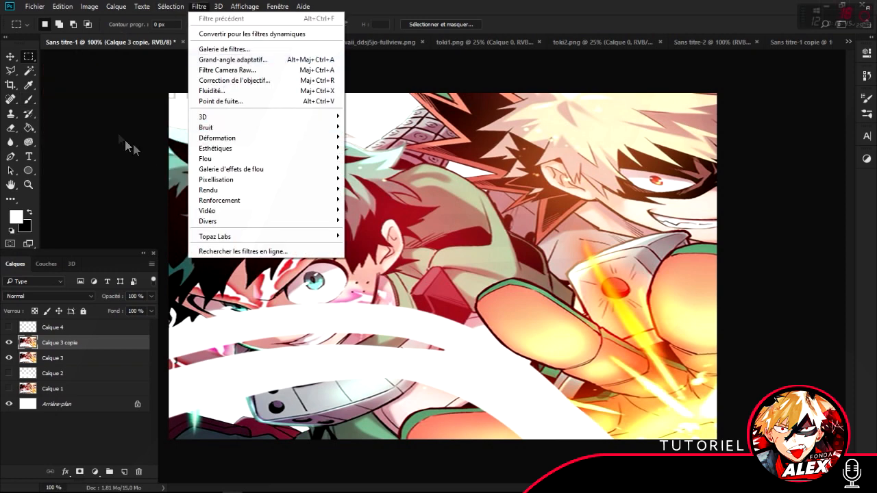
{"action": "left_click", "coordinate": [241, 51]}
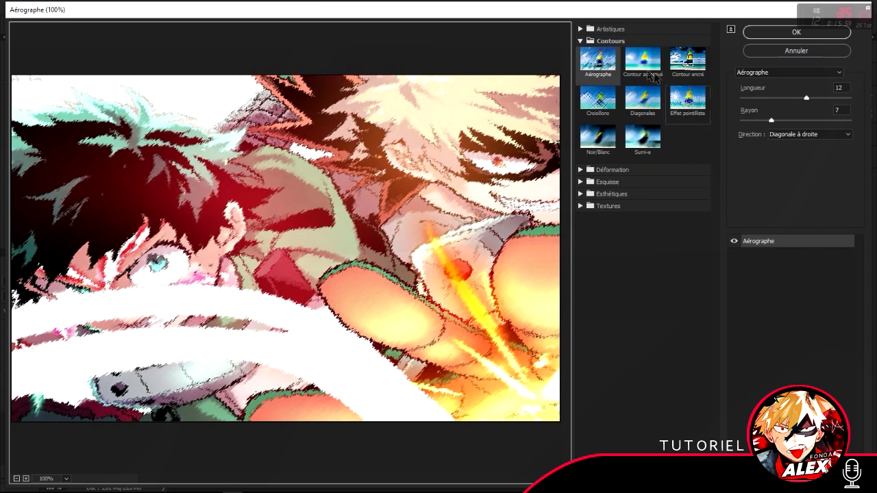
{"action": "left_click", "coordinate": [581, 169]}
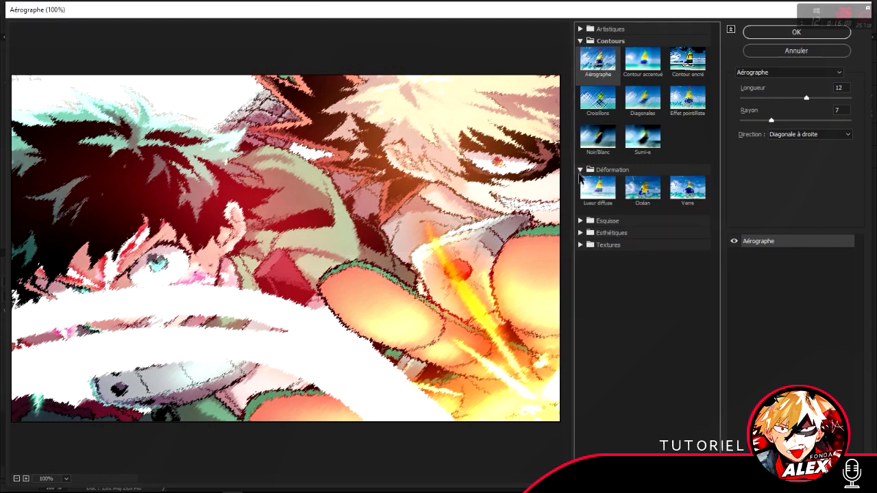
{"action": "left_click", "coordinate": [580, 221]}
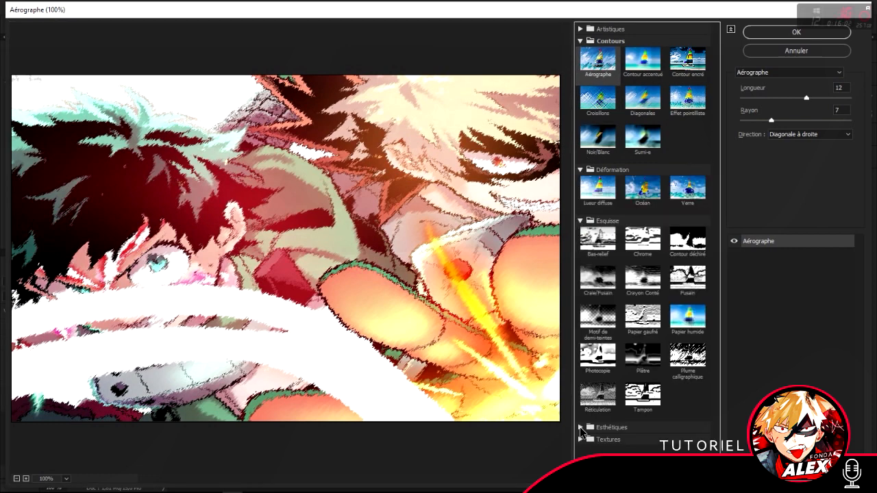
{"action": "left_click", "coordinate": [585, 442]}
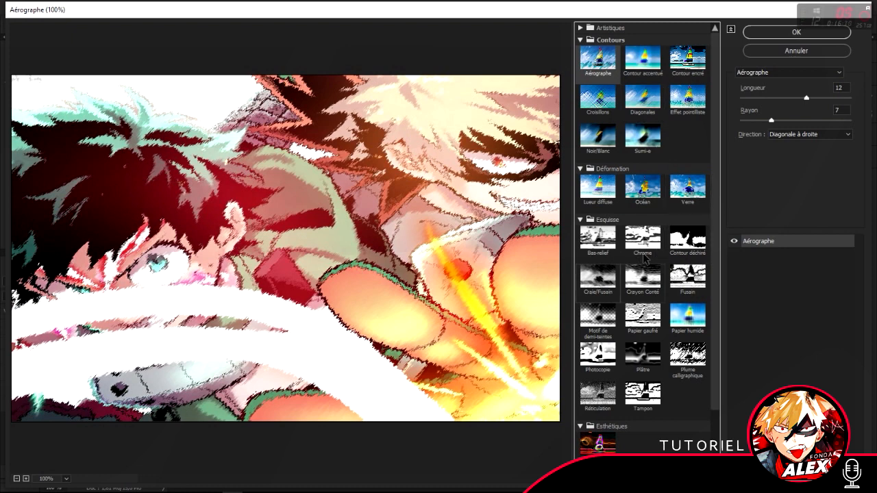
{"action": "left_click", "coordinate": [582, 29]}
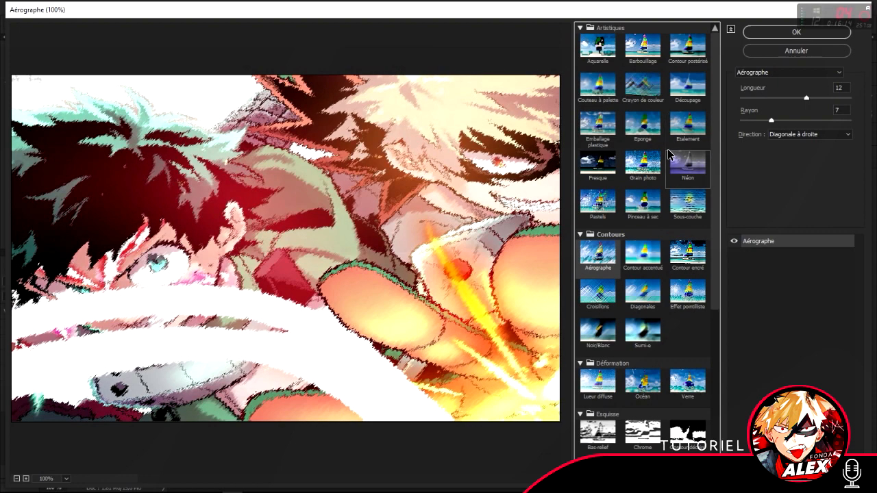
- Preview the Barbouillage and Contour postérisé filters on the image and leave the Filter Gallery without applying any
{"action": "left_click", "coordinate": [643, 47]}
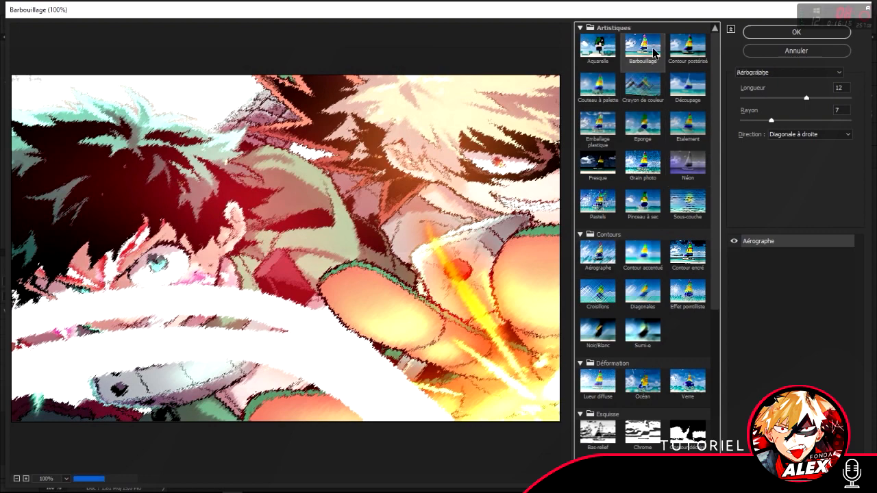
{"action": "left_click", "coordinate": [685, 46]}
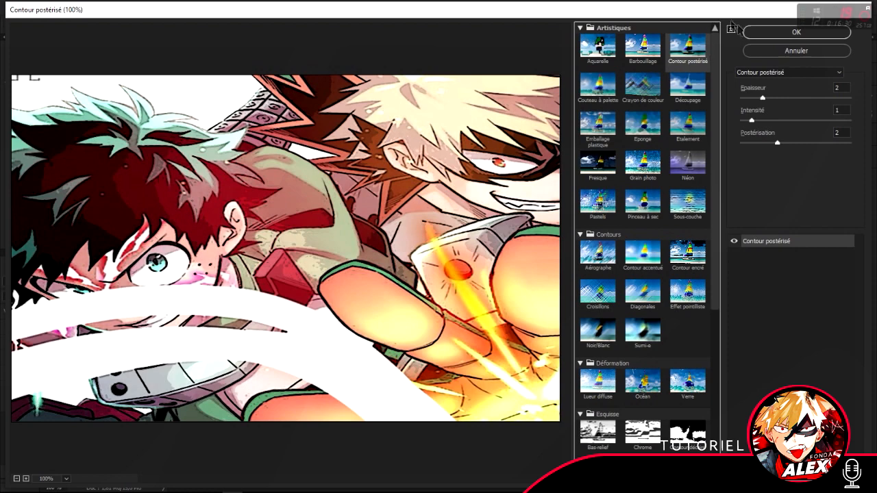
{"action": "left_click", "coordinate": [791, 53]}
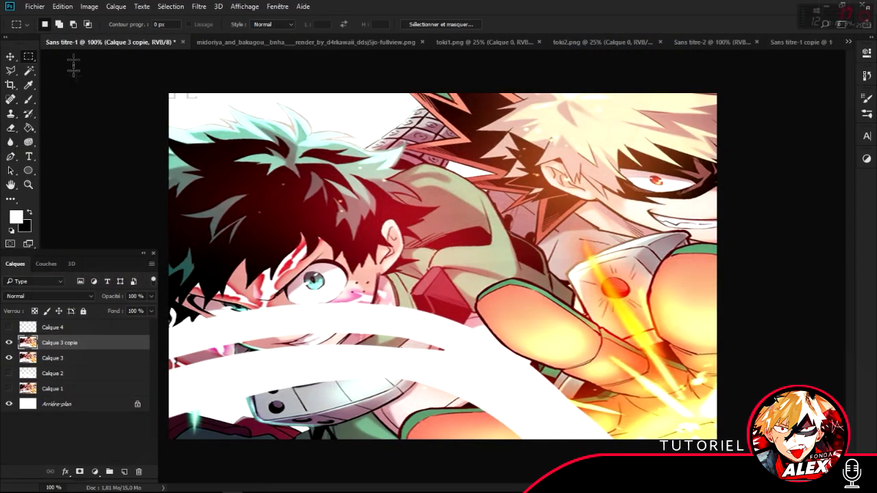
- Open the Camera Raw filter on Calque 3 copie and set Température to -13, Exposition to -0,15 and Contraste to +53
{"action": "left_click", "coordinate": [199, 7]}
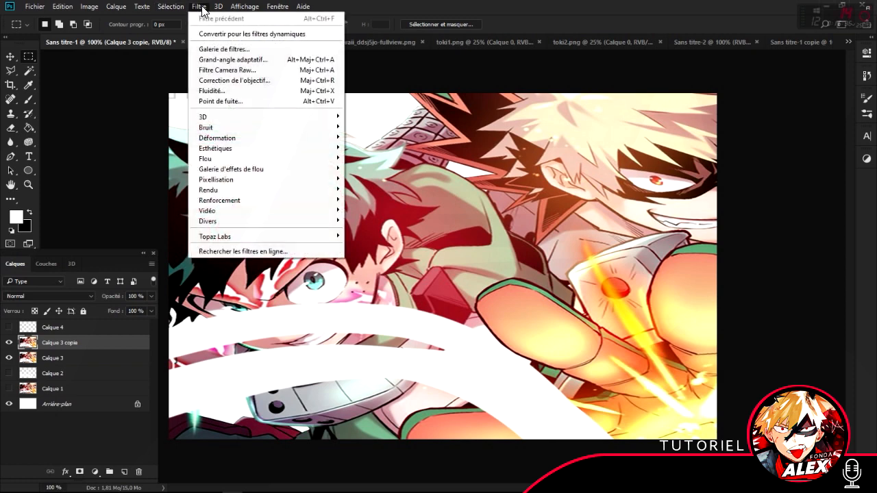
{"action": "left_click", "coordinate": [233, 71]}
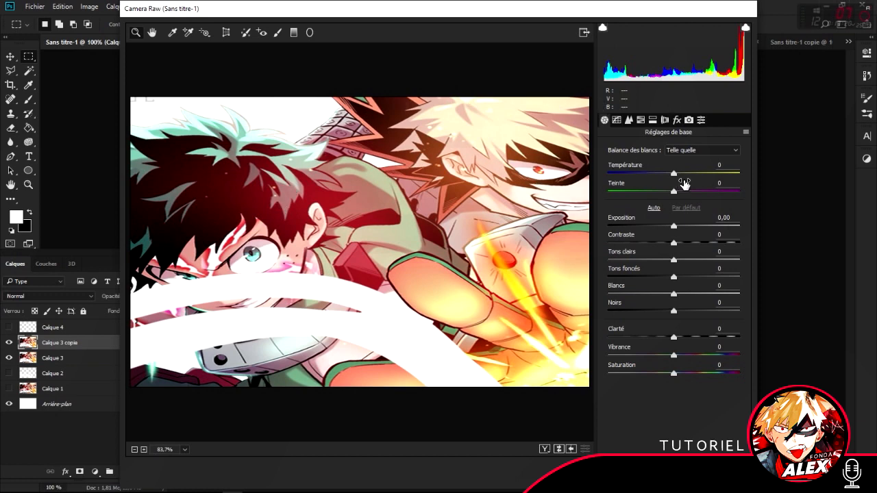
{"action": "mouse_move", "coordinate": [674, 176]}
{"action": "left_mouse_down"}
{"action": "mouse_move", "coordinate": [615, 175]}
{"action": "mouse_move", "coordinate": [740, 170]}
{"action": "mouse_move", "coordinate": [666, 190]}
{"action": "left_mouse_up"}
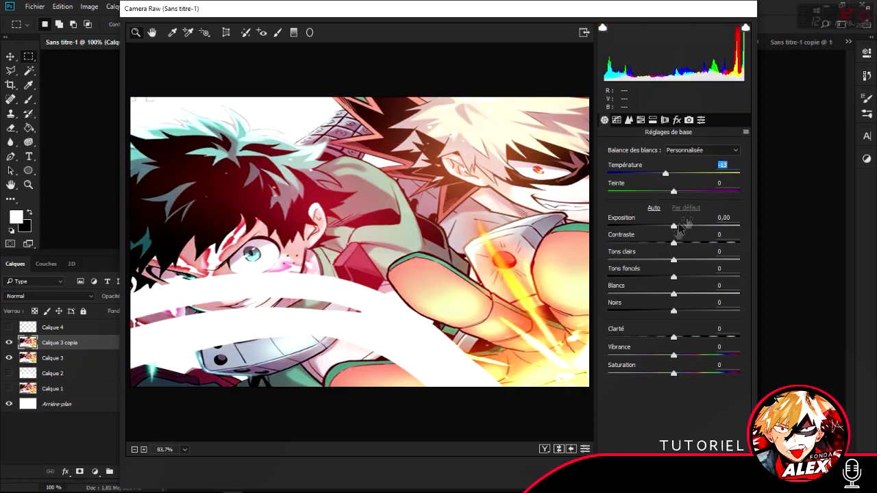
{"action": "left_click_drag", "start_coordinate": [672, 228], "coordinate": [709, 244]}
{"action": "left_click", "coordinate": [719, 240]}
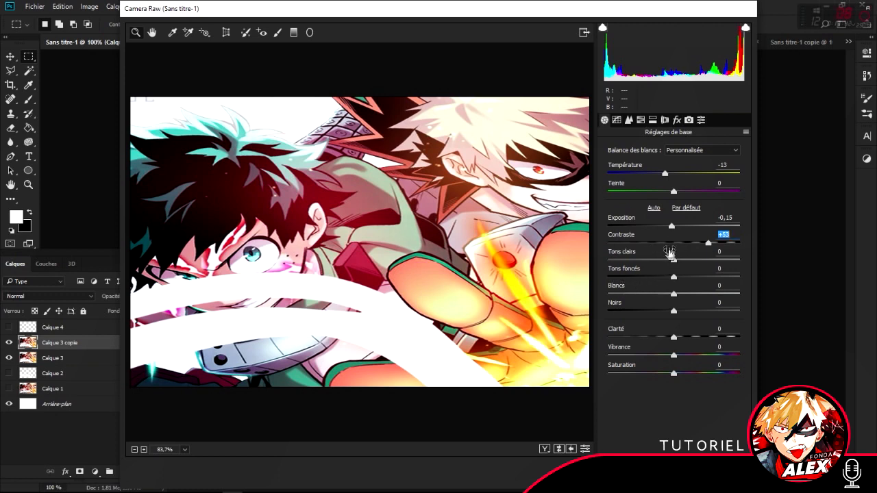
- Set Tons clairs to +27, Tons foncés to -46, Blancs to +24, Clarté to +22, Vibrance to +30 and Saturation to +2
{"action": "key", "text": "Tab"}
{"action": "left_click", "coordinate": [639, 261]}
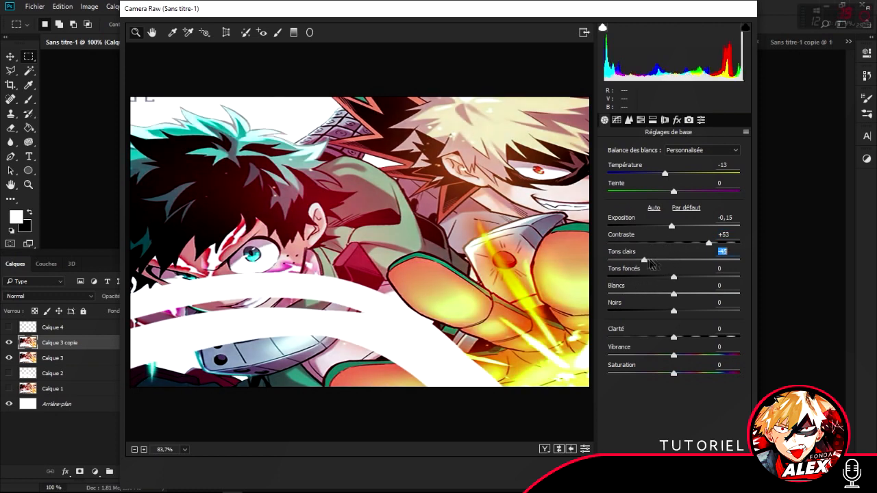
{"action": "left_click_drag", "start_coordinate": [638, 263], "coordinate": [691, 266]}
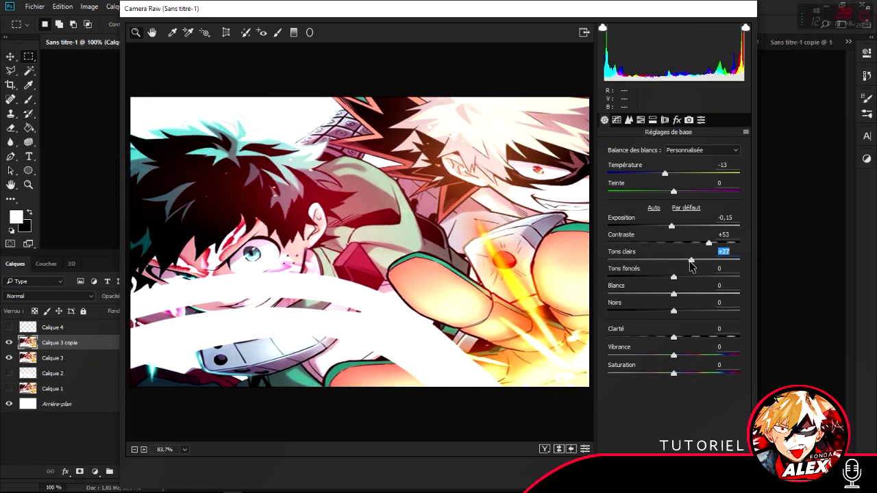
{"action": "left_click_drag", "start_coordinate": [674, 277], "coordinate": [640, 277]}
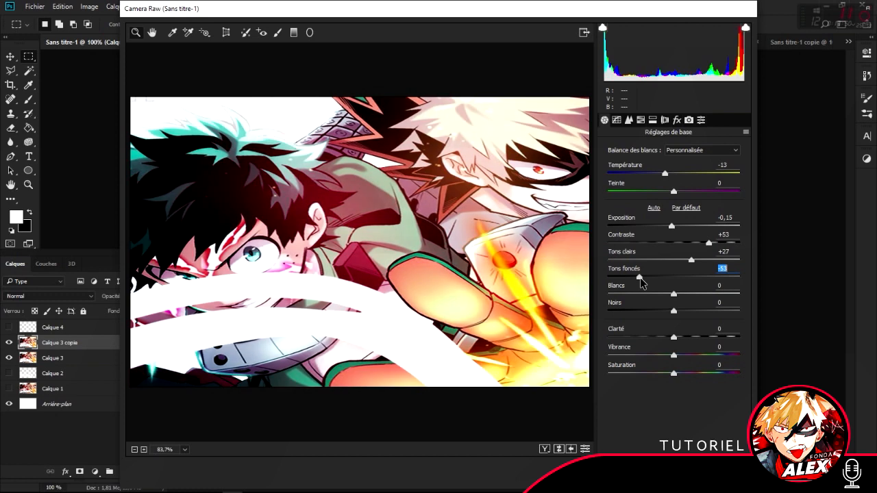
{"action": "mouse_move", "coordinate": [642, 277]}
{"action": "left_mouse_down"}
{"action": "mouse_move", "coordinate": [709, 278]}
{"action": "mouse_move", "coordinate": [631, 275]}
{"action": "mouse_move", "coordinate": [645, 270]}
{"action": "left_mouse_up"}
{"action": "mouse_move", "coordinate": [677, 296]}
{"action": "left_mouse_down"}
{"action": "mouse_move", "coordinate": [628, 295]}
{"action": "mouse_move", "coordinate": [690, 294]}
{"action": "left_mouse_up"}
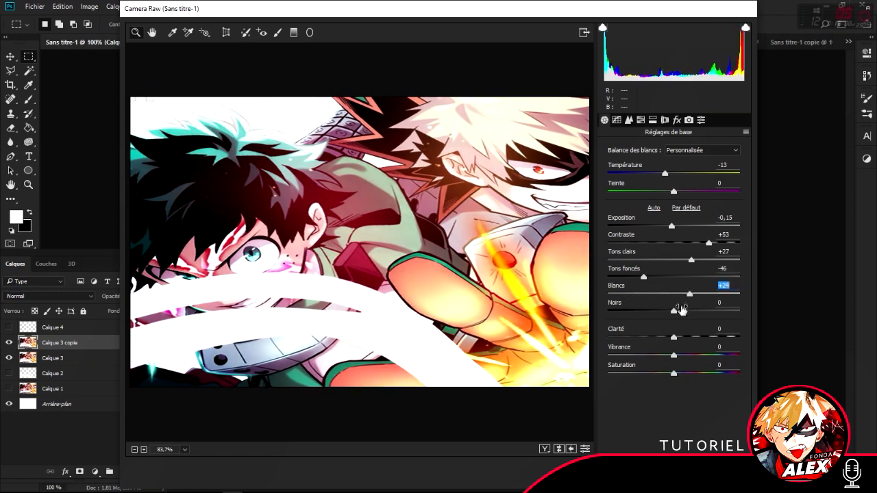
{"action": "left_click_drag", "start_coordinate": [674, 338], "coordinate": [673, 375]}
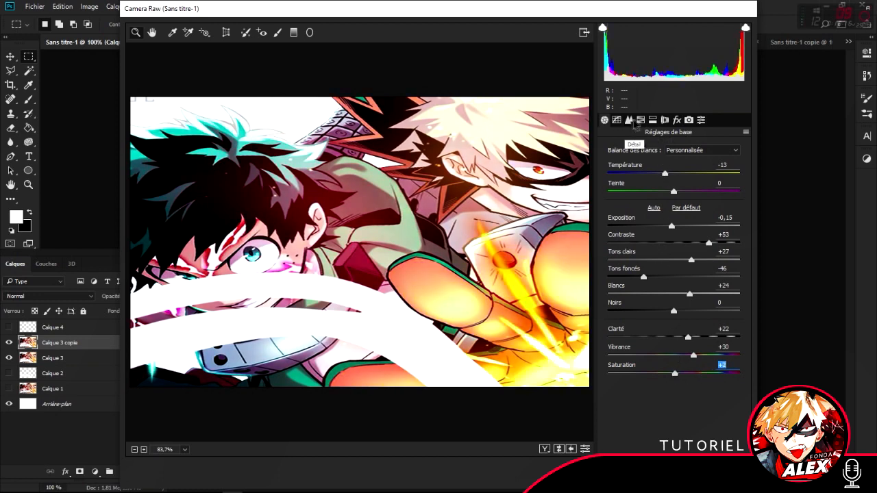
- Shift the Rouges hue to about +22 and set the Tons clairs hue of Virage partiel to 194
{"action": "left_click", "coordinate": [629, 120]}
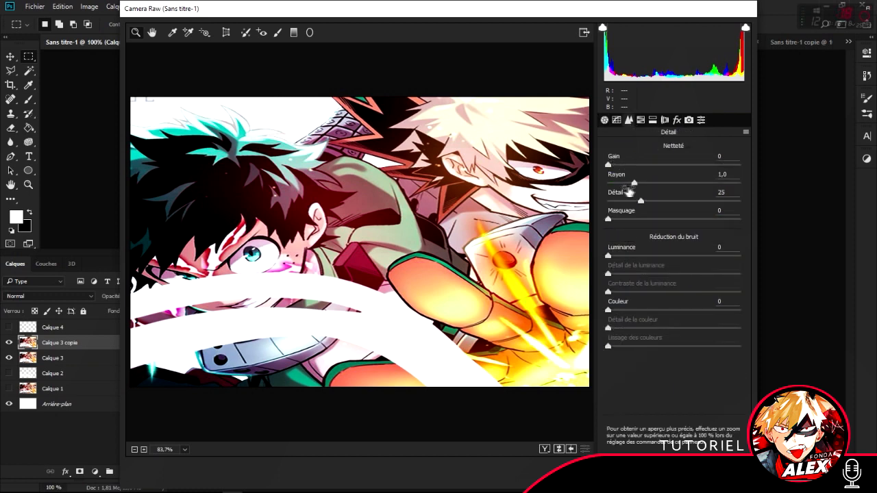
{"action": "left_click", "coordinate": [641, 120]}
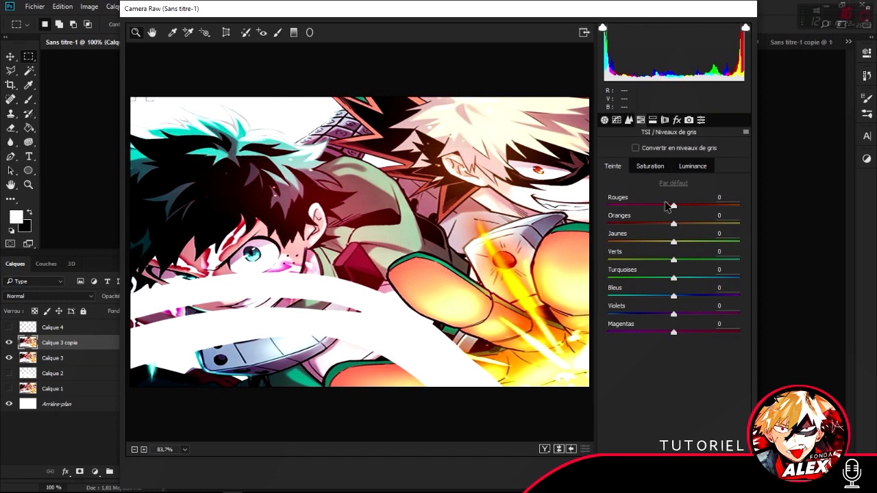
{"action": "left_click_drag", "start_coordinate": [673, 206], "coordinate": [688, 215]}
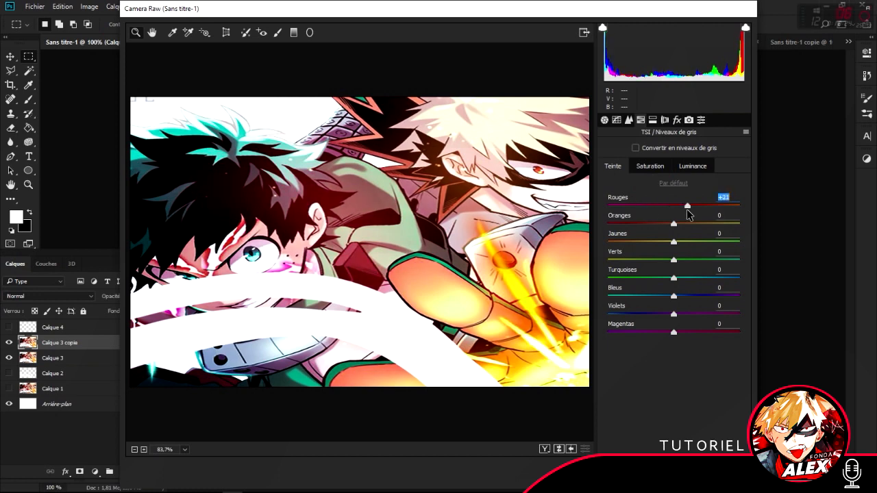
{"action": "left_click", "coordinate": [652, 119]}
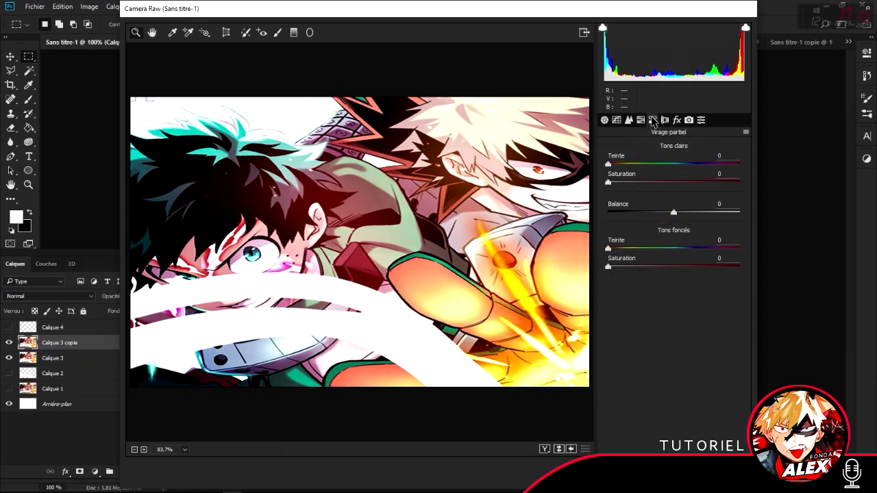
{"action": "left_click_drag", "start_coordinate": [611, 165], "coordinate": [679, 166]}
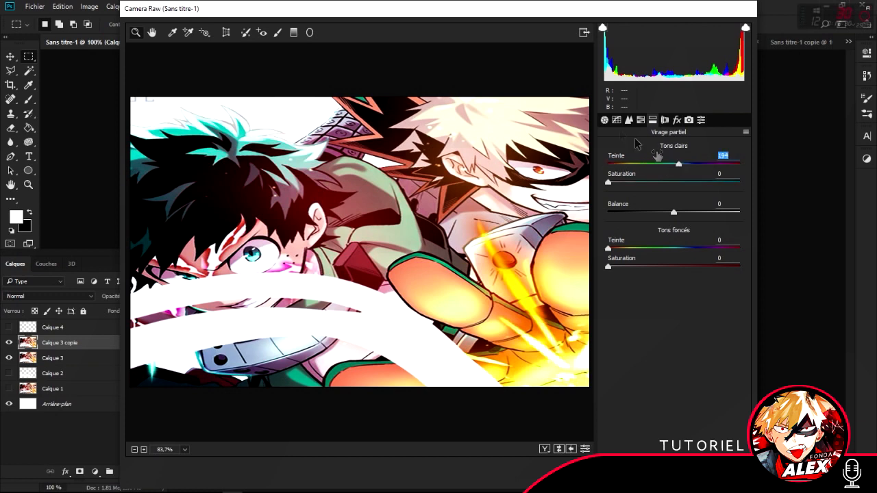
{"action": "left_click", "coordinate": [605, 120]}
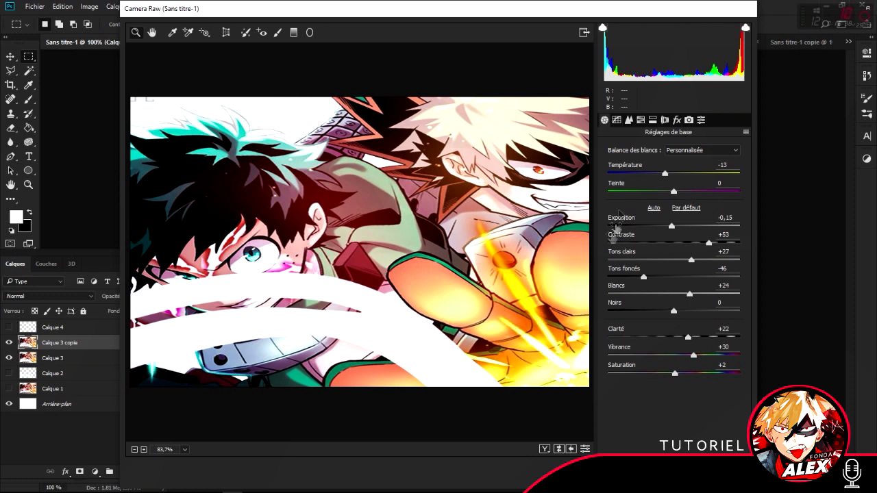
{"action": "left_click", "coordinate": [652, 120]}
{"action": "left_click", "coordinate": [653, 120]}
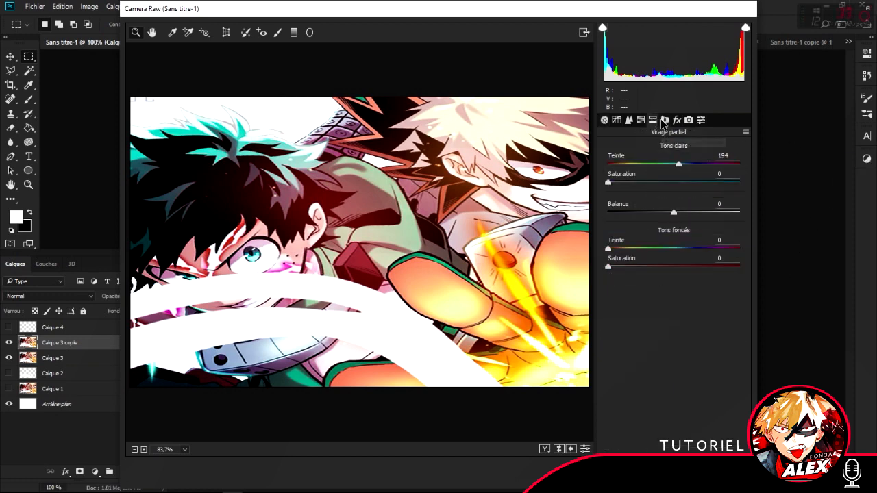
- Set the lens Déformation level to +21, Correction du voile to +4 and the Grain level to 19
{"action": "left_click", "coordinate": [664, 121]}
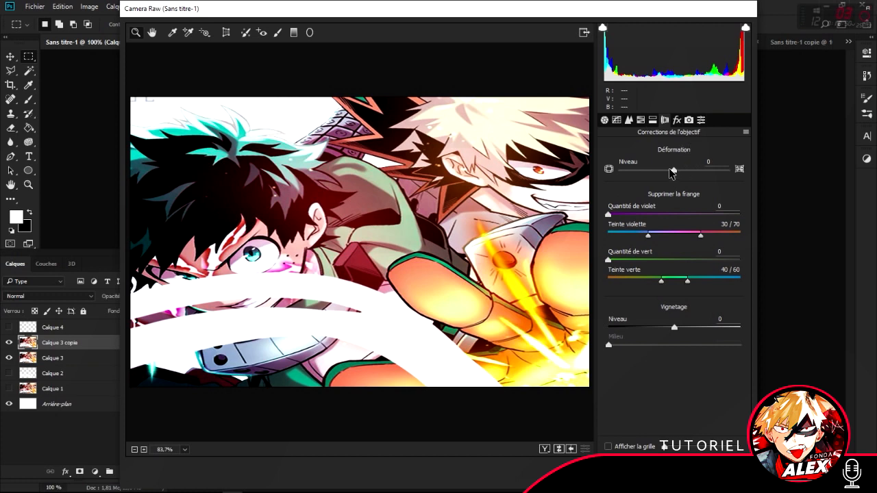
{"action": "mouse_move", "coordinate": [675, 173]}
{"action": "left_mouse_down"}
{"action": "mouse_move", "coordinate": [693, 172]}
{"action": "mouse_move", "coordinate": [684, 173]}
{"action": "left_mouse_up"}
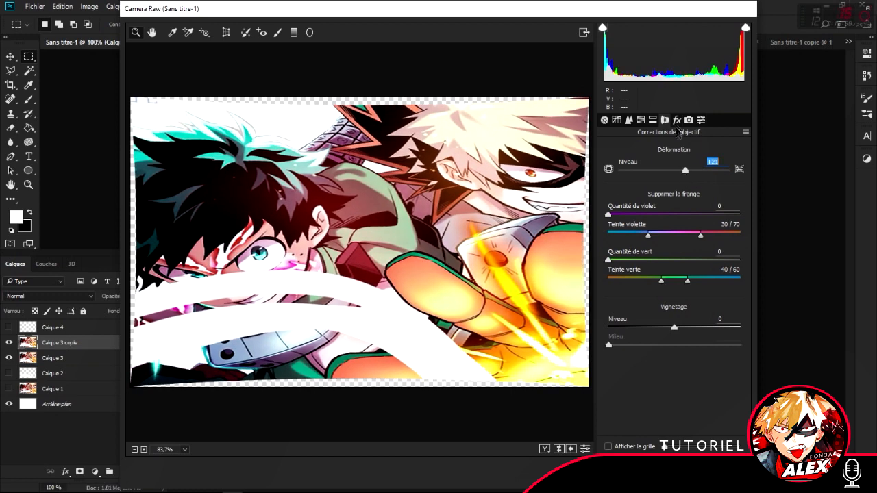
{"action": "left_click", "coordinate": [677, 120]}
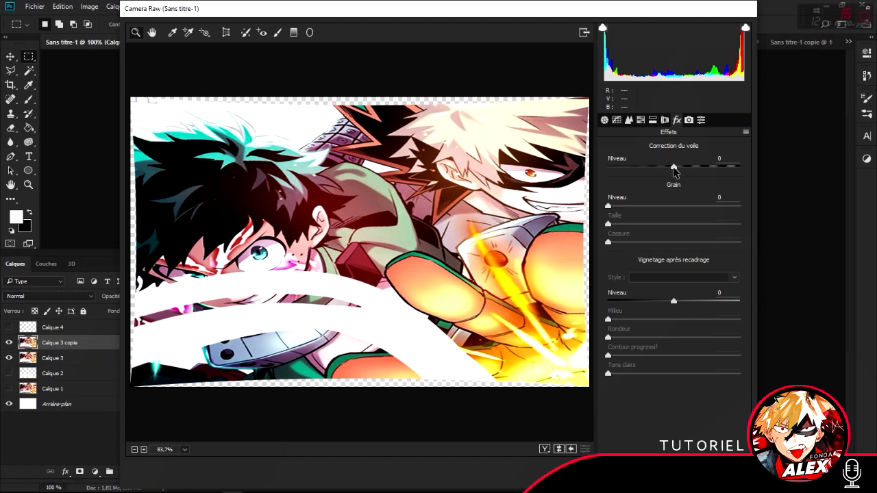
{"action": "mouse_move", "coordinate": [672, 171]}
{"action": "left_mouse_down"}
{"action": "mouse_move", "coordinate": [644, 169]}
{"action": "mouse_move", "coordinate": [687, 171]}
{"action": "mouse_move", "coordinate": [677, 170]}
{"action": "left_mouse_up"}
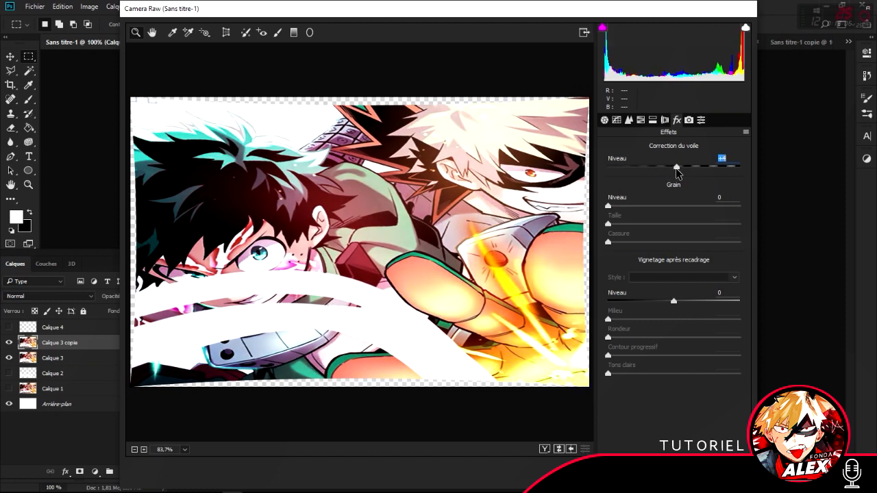
{"action": "left_click_drag", "start_coordinate": [608, 207], "coordinate": [634, 208]}
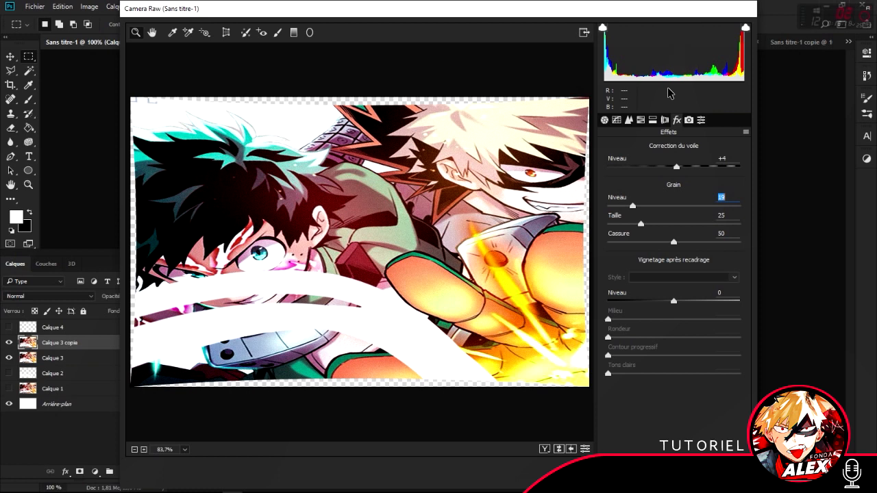
- Lower the Tons foncés Coloris value in the camera calibration settings and leave Camera Raw without applying the adjustments
{"action": "left_click", "coordinate": [690, 121]}
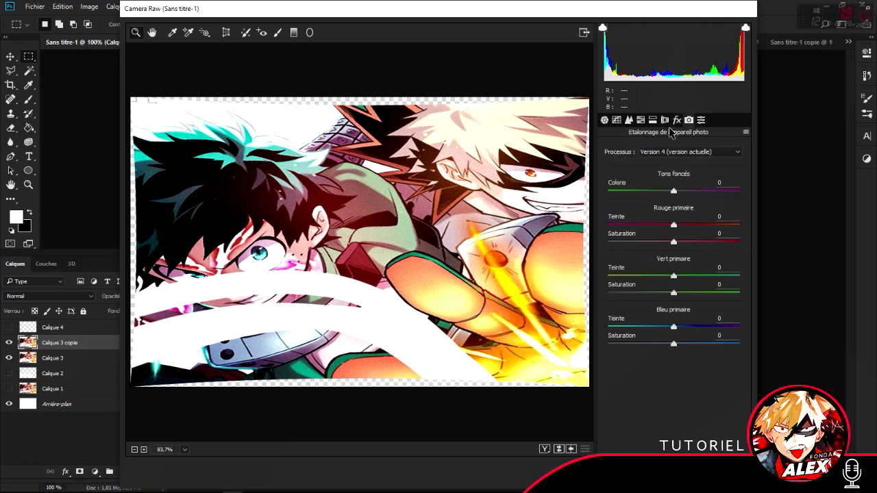
{"action": "mouse_move", "coordinate": [671, 192]}
{"action": "left_mouse_down"}
{"action": "mouse_move", "coordinate": [640, 194]}
{"action": "mouse_move", "coordinate": [703, 191]}
{"action": "mouse_move", "coordinate": [628, 195]}
{"action": "mouse_move", "coordinate": [664, 202]}
{"action": "left_mouse_up"}
{"action": "left_click", "coordinate": [747, 9]}
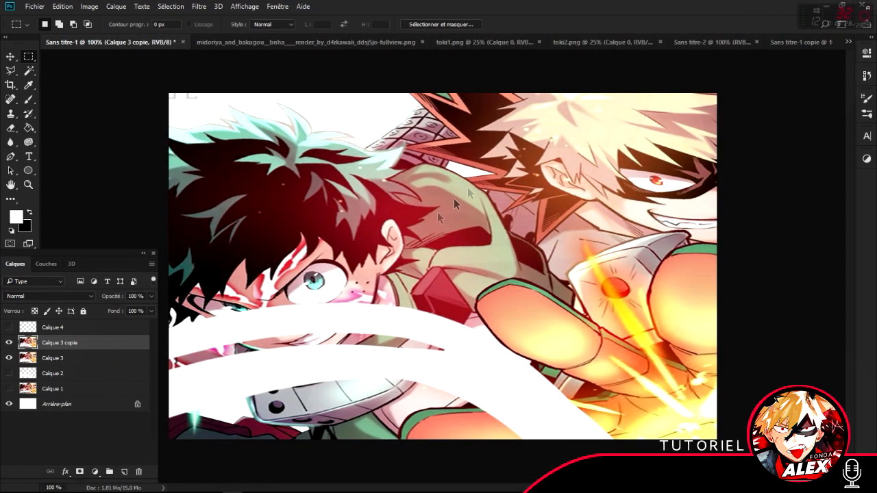
- Examine the available filter categories, including Bruit, Esthétiques, Galerie d'effets de flou, Pixellisation, Rendu, Renforcement, Divers and Topaz Labs
{"action": "left_click", "coordinate": [194, 7]}
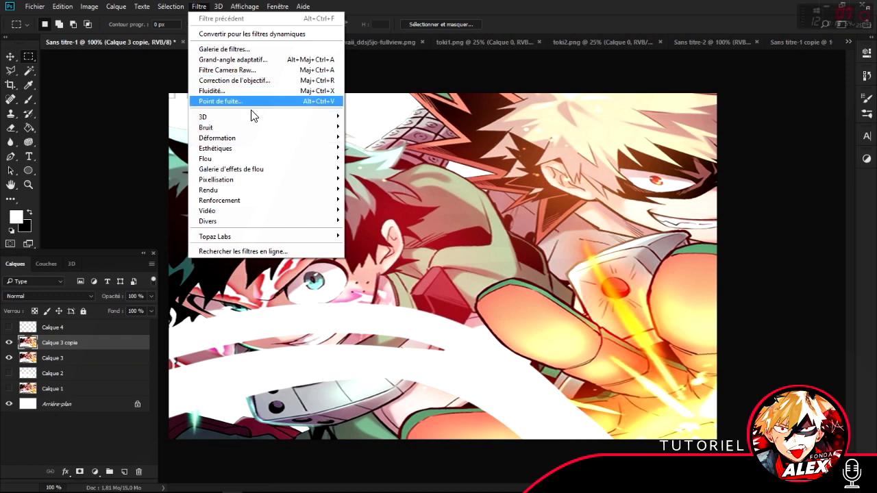
{"action": "mouse_move", "coordinate": [234, 116]}
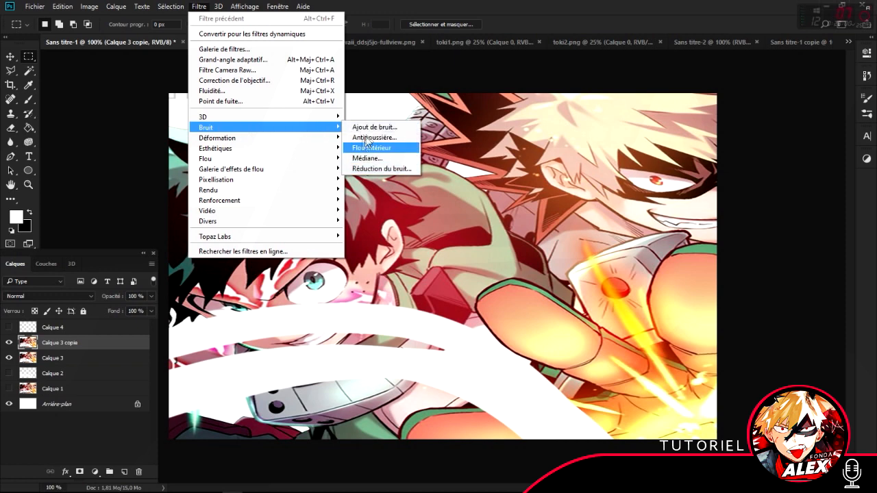
{"action": "mouse_move", "coordinate": [252, 141]}
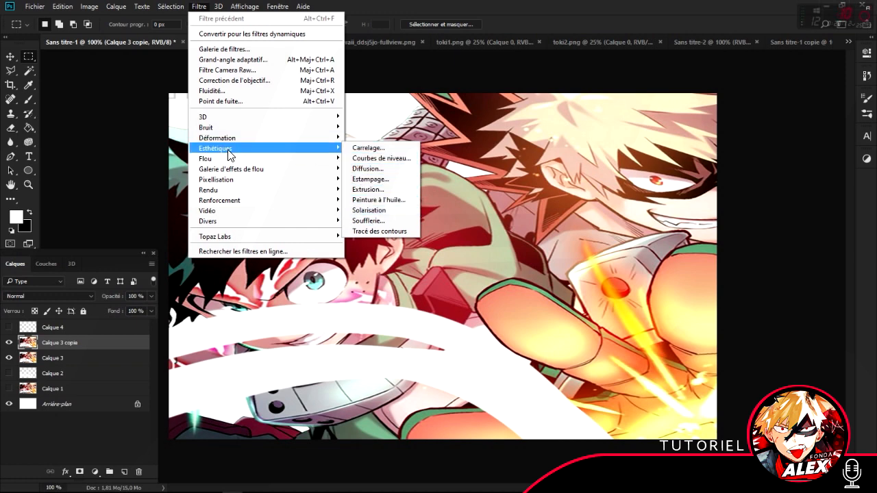
{"action": "mouse_move", "coordinate": [224, 161]}
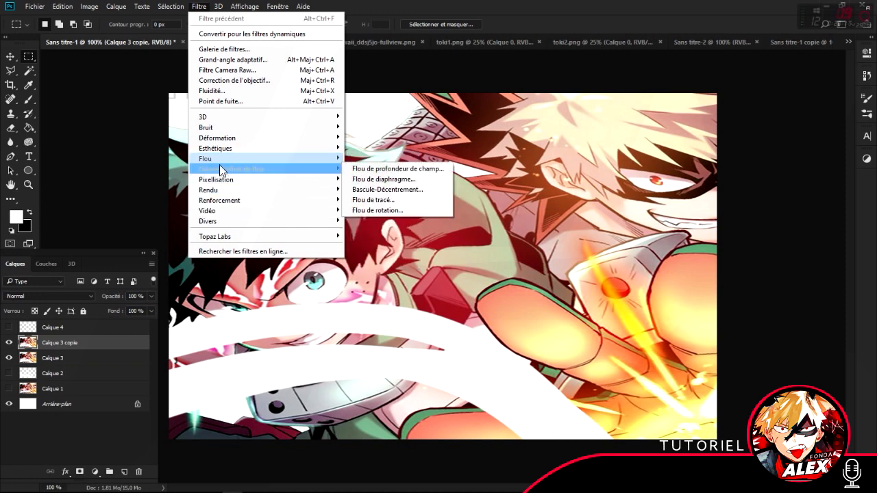
{"action": "mouse_move", "coordinate": [243, 185]}
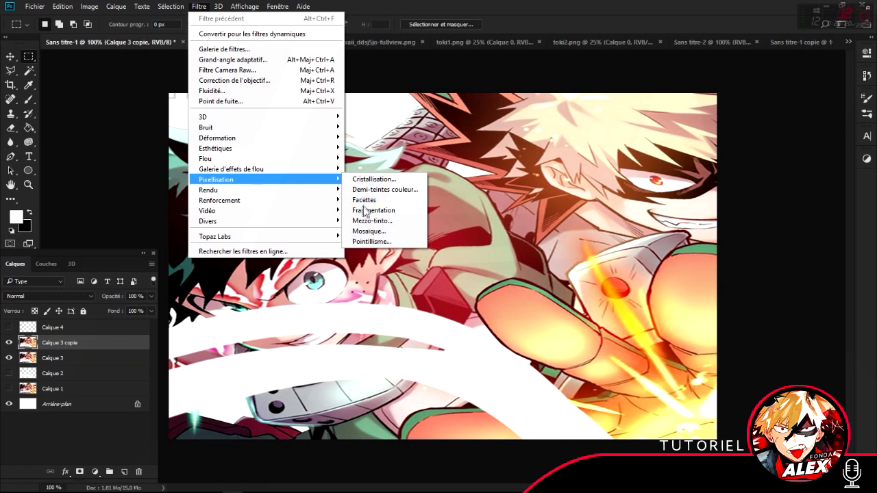
{"action": "mouse_move", "coordinate": [286, 190]}
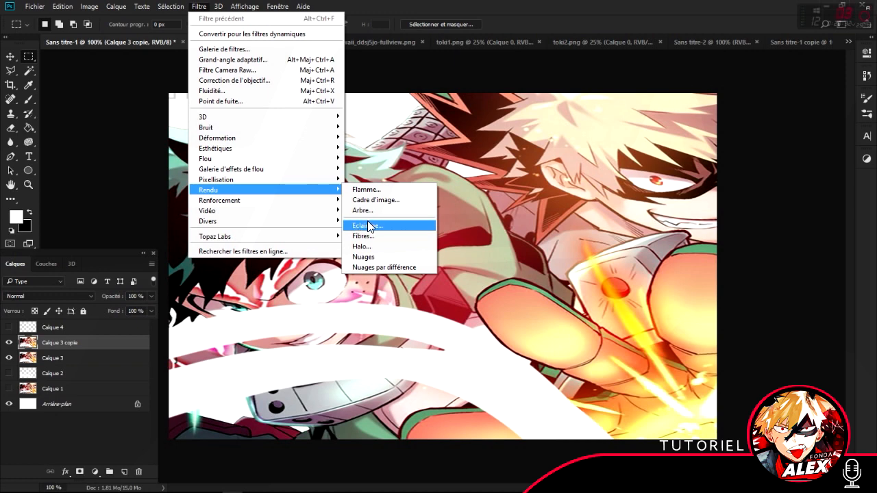
{"action": "left_click", "coordinate": [353, 224]}
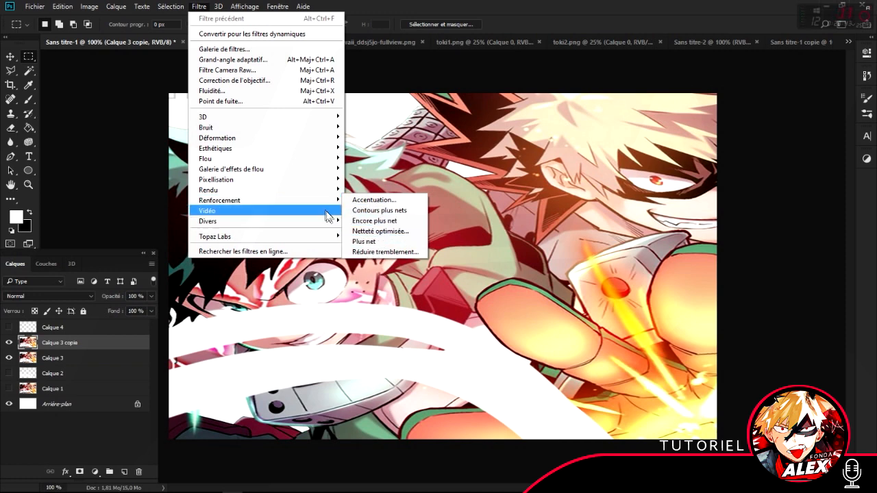
{"action": "mouse_move", "coordinate": [261, 217]}
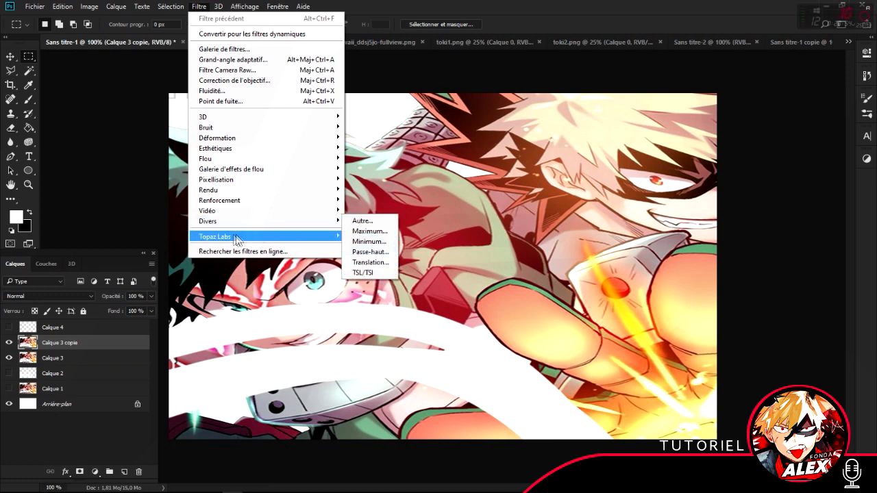
{"action": "mouse_move", "coordinate": [214, 237]}
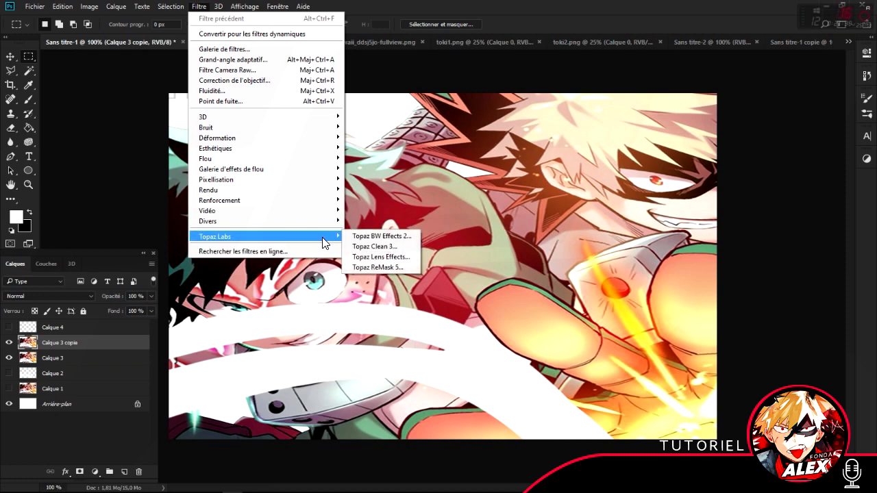
- Examine the available 3D commands and the display options, including zoom levels, Extras, and the guides and grid choices under Afficher
{"action": "mouse_move", "coordinate": [218, 8]}
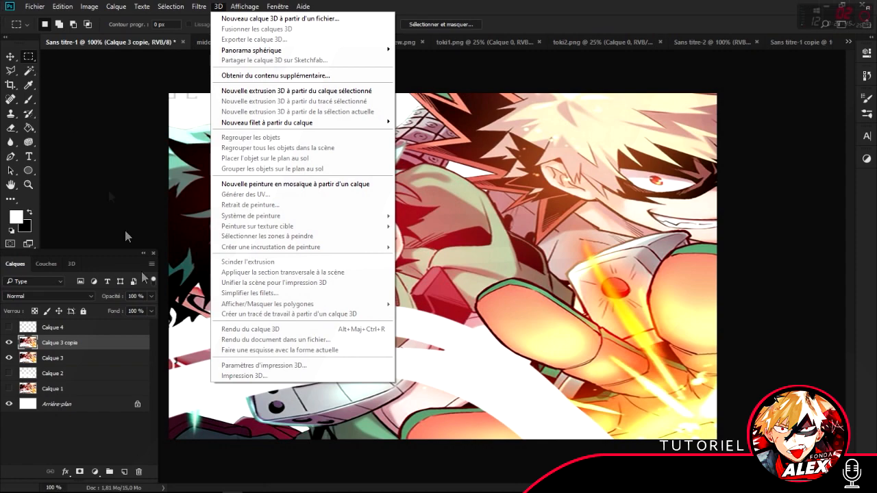
{"action": "left_click", "coordinate": [255, 7]}
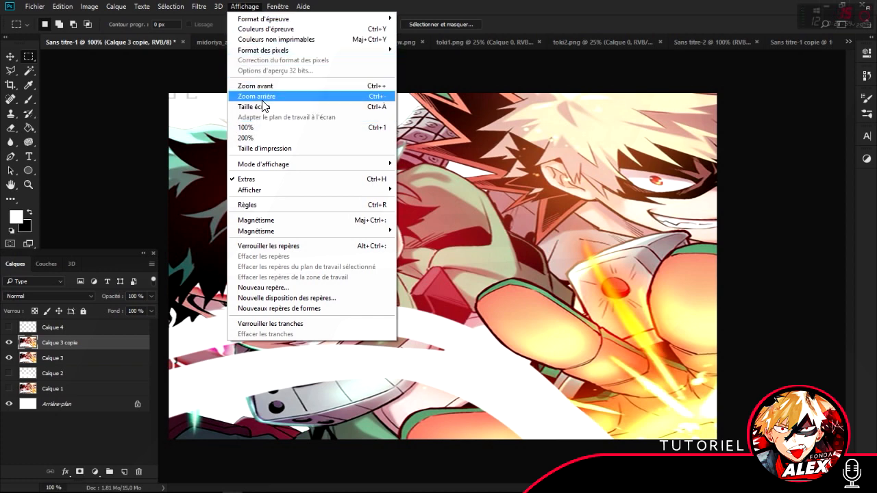
{"action": "mouse_move", "coordinate": [270, 169]}
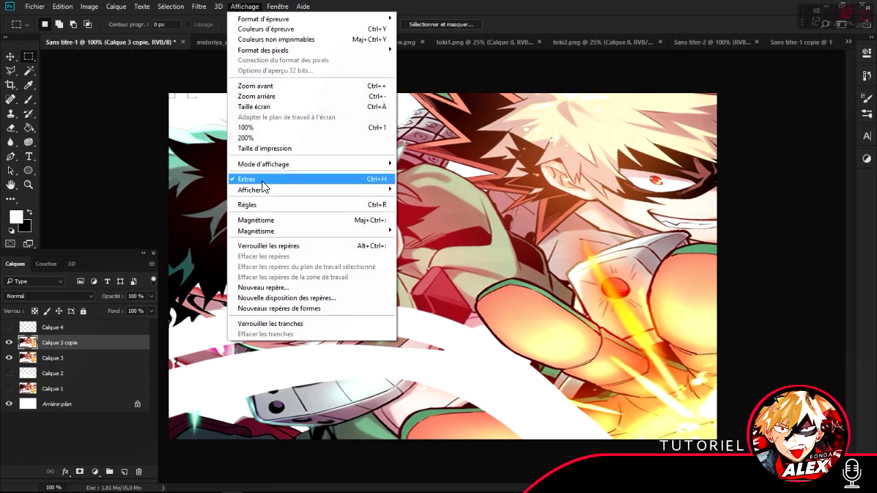
{"action": "mouse_move", "coordinate": [326, 190]}
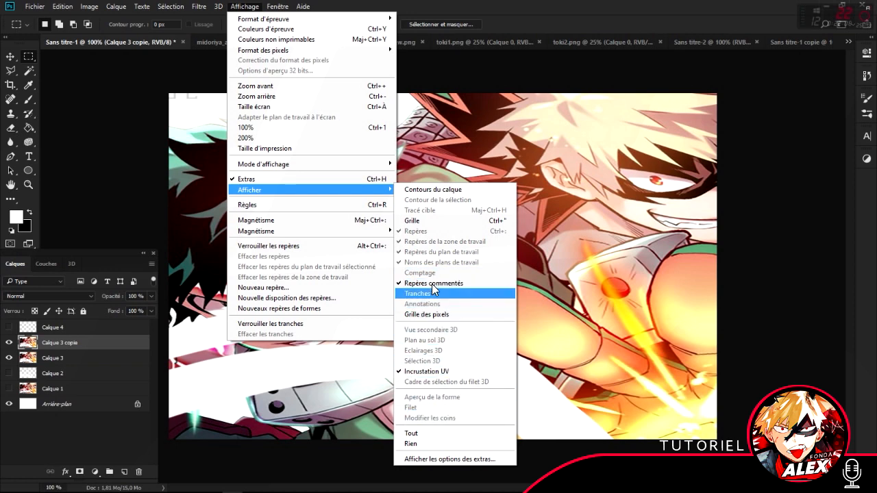
{"action": "left_click", "coordinate": [432, 284]}
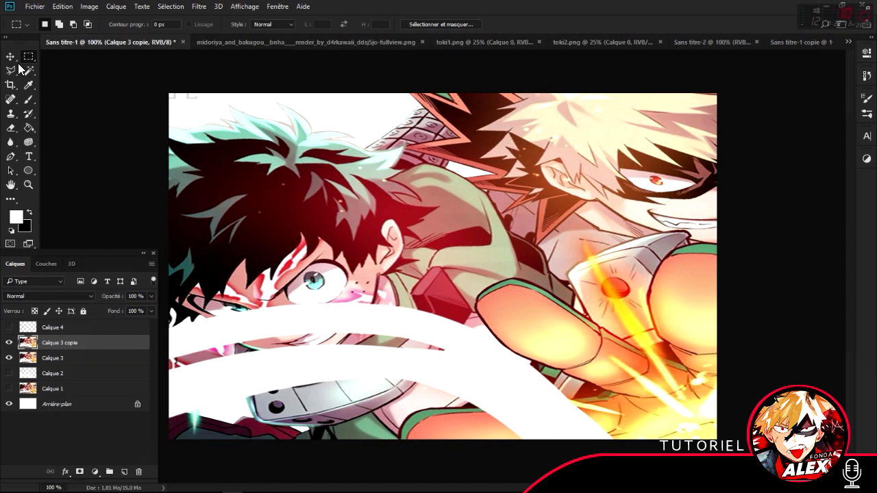
- Hide Calque 3 copie and Calque 3, make Calque 1 visible, and select Calque 1 with the Déplacement tool active
{"action": "left_click", "coordinate": [10, 57]}
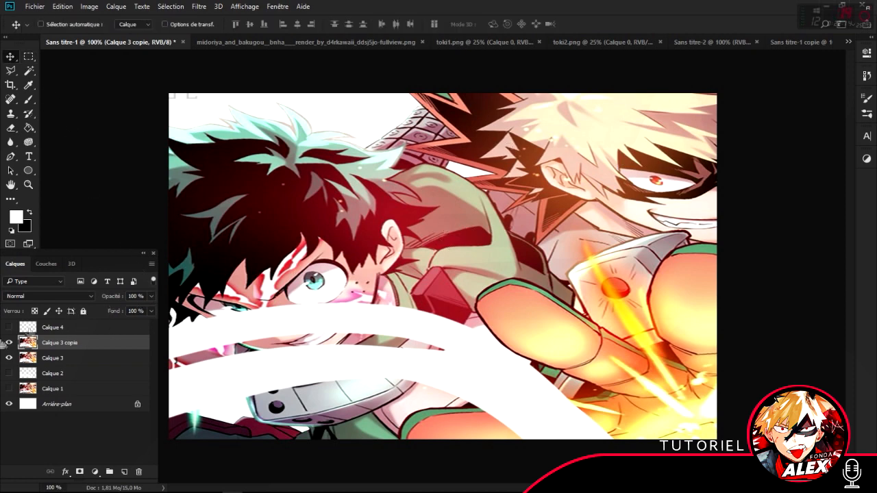
{"action": "left_click", "coordinate": [9, 343]}
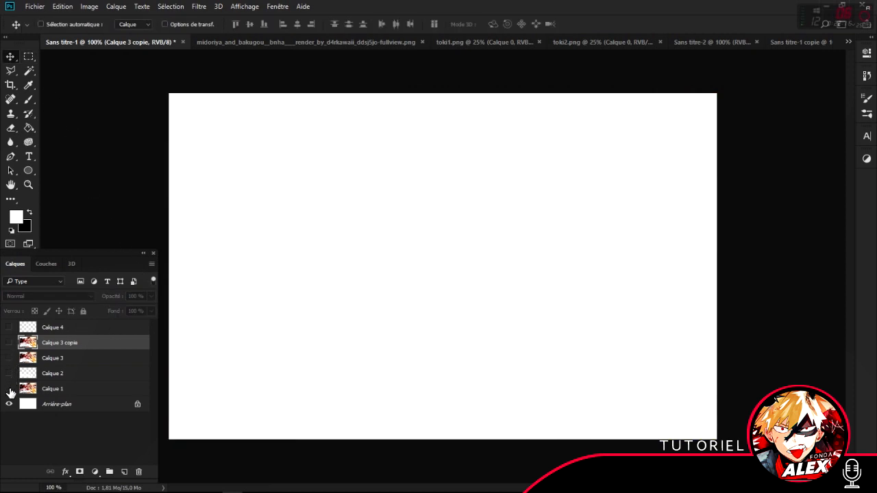
{"action": "left_click", "coordinate": [9, 389]}
{"action": "left_click_drag", "start_coordinate": [581, 255], "coordinate": [737, 278]}
{"action": "left_click", "coordinate": [73, 389]}
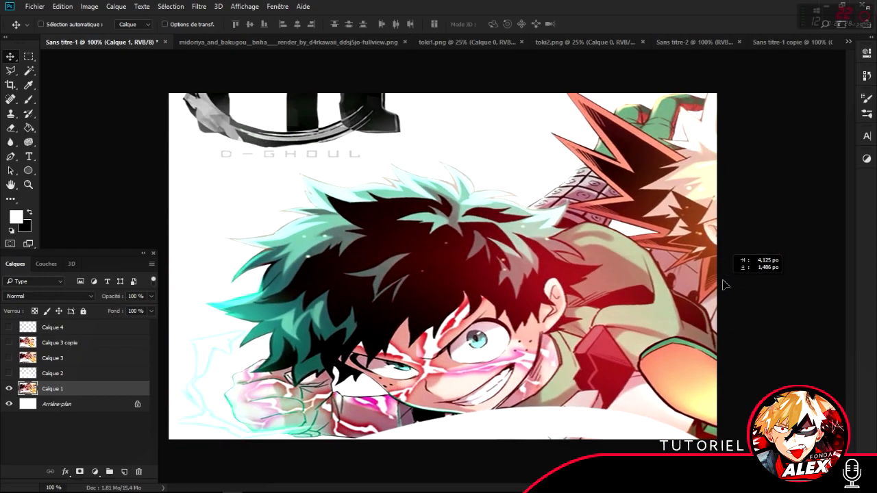
- Reposition the Calque 1 artwork so both characters' faces fill the canvas
{"action": "left_click_drag", "start_coordinate": [354, 267], "coordinate": [205, 244]}
{"action": "left_click_drag", "start_coordinate": [434, 392], "coordinate": [713, 417]}
{"action": "left_click_drag", "start_coordinate": [596, 299], "coordinate": [335, 337]}
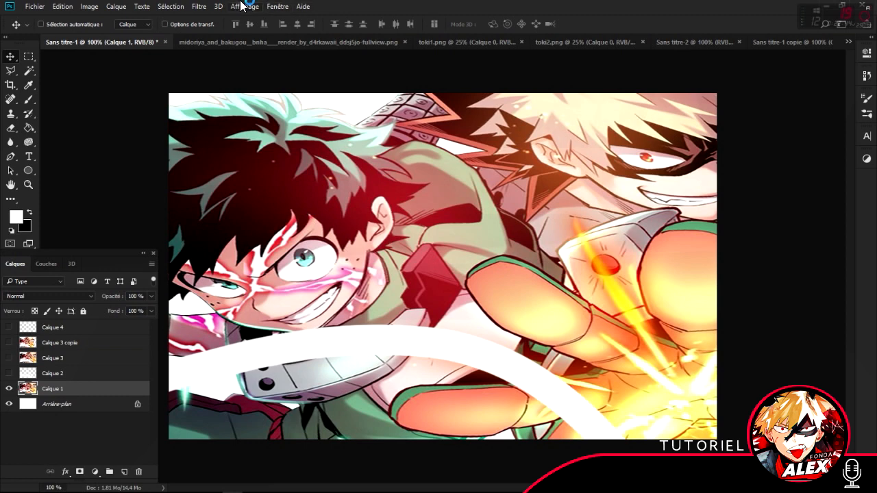
- Show the rulers around the canvas and hide them again
{"action": "left_click", "coordinate": [243, 6]}
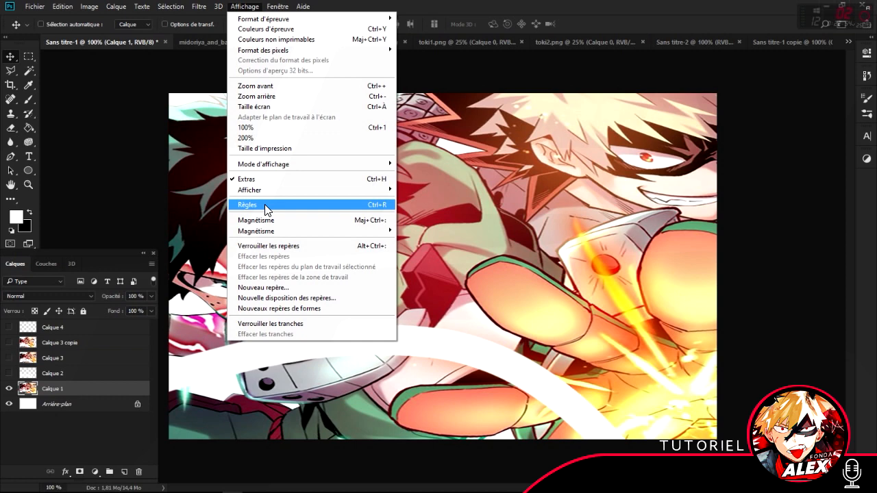
{"action": "left_click", "coordinate": [267, 205]}
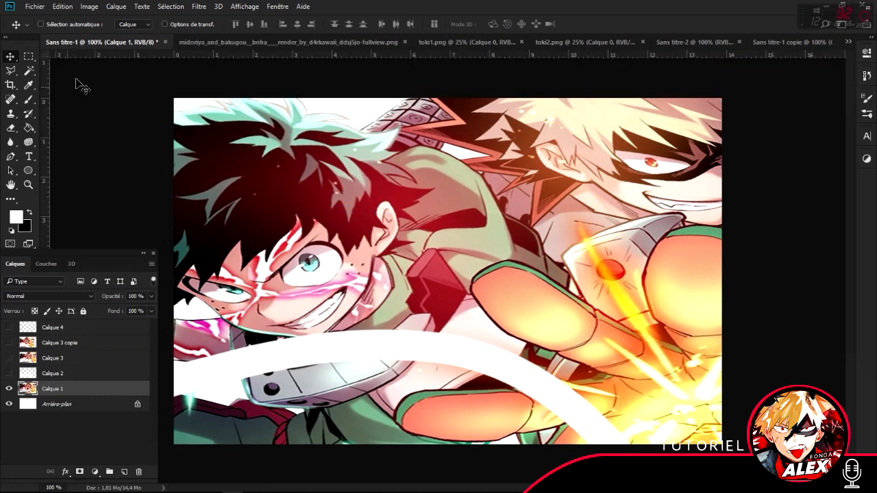
{"action": "left_click_drag", "start_coordinate": [192, 114], "coordinate": [45, 115]}
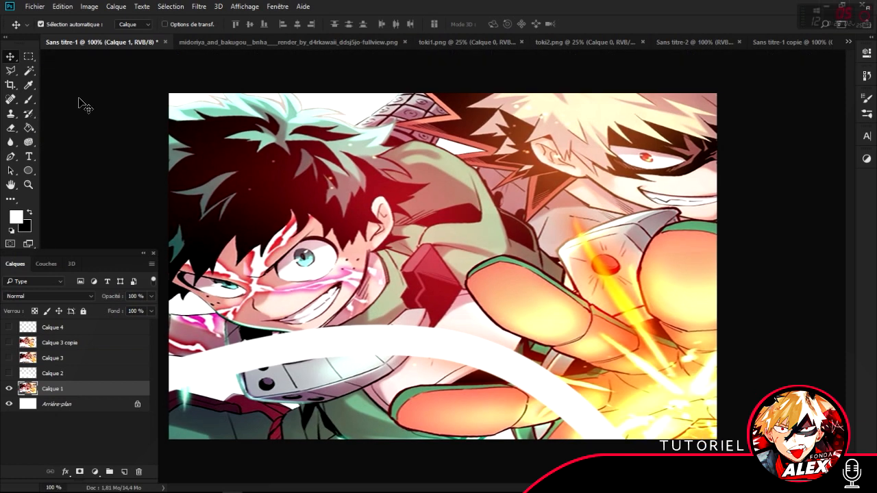
- Examine the ruler, Magnétisme and guide view commands and the list of panels that can be displayed
{"action": "left_click", "coordinate": [244, 7]}
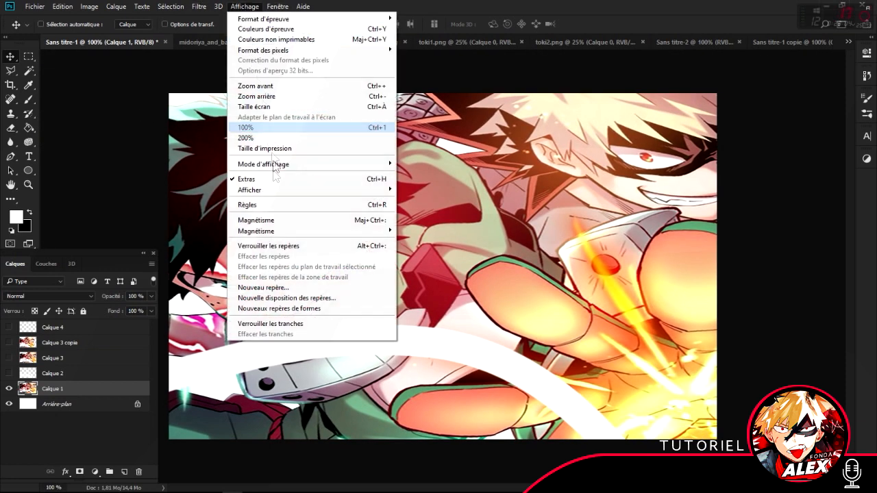
{"action": "mouse_move", "coordinate": [286, 231]}
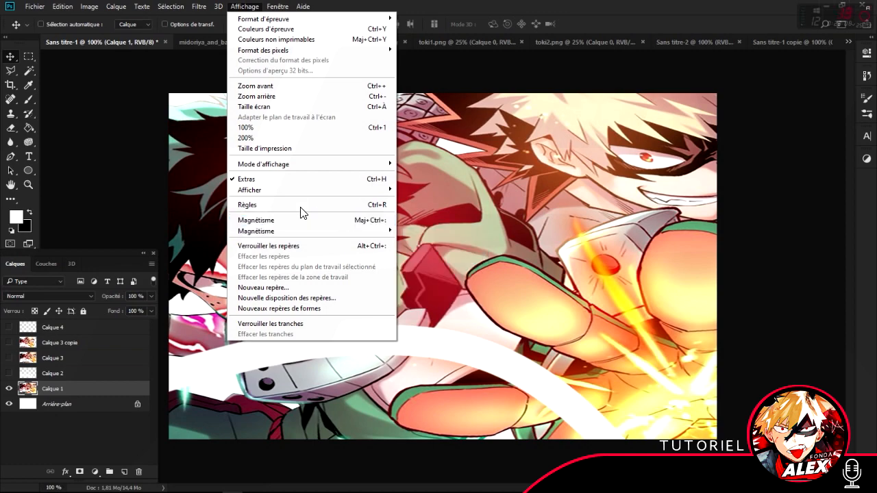
{"action": "mouse_move", "coordinate": [281, 5]}
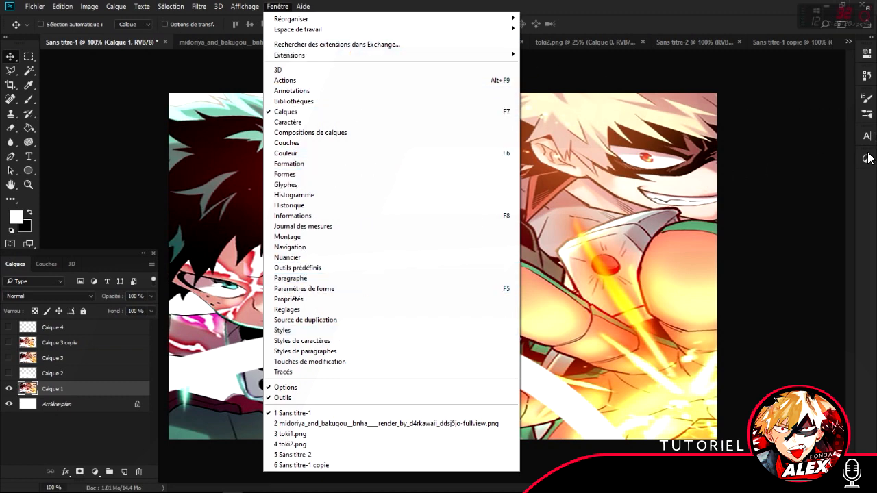
- View the Historique panel's list of recent actions and collapse it again
{"action": "left_click", "coordinate": [871, 54]}
{"action": "left_click", "coordinate": [870, 54]}
{"action": "left_click", "coordinate": [871, 54]}
{"action": "left_click", "coordinate": [868, 77]}
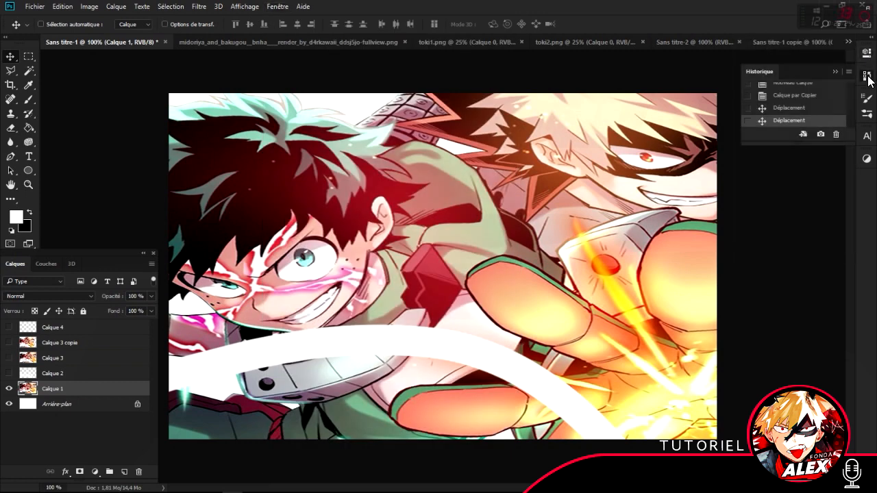
{"action": "left_click", "coordinate": [867, 77]}
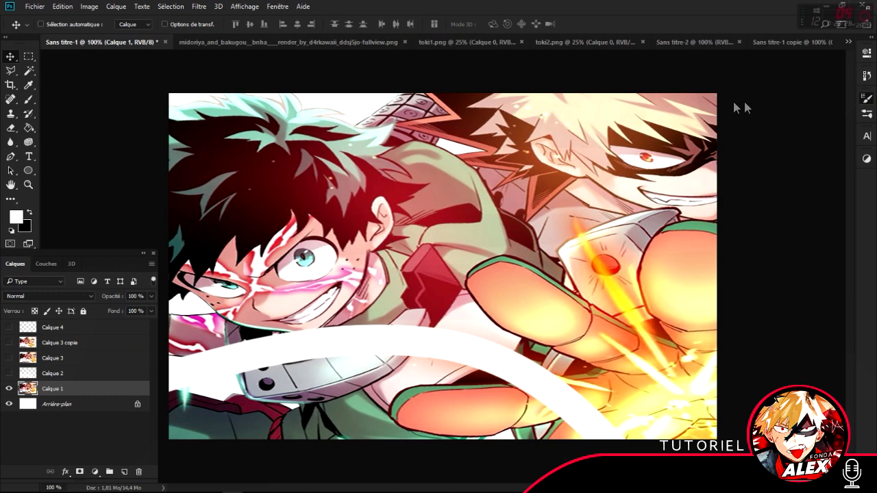
- Examine the Paramètres de forme and Formes brush panels, the Caractère text settings and the Réglages adjustments, collapsing them again
{"action": "key", "text": "F5"}
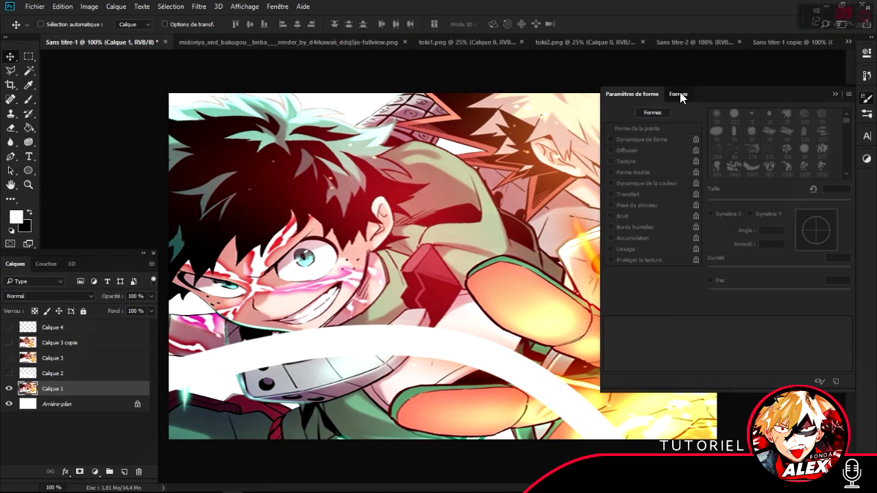
{"action": "left_click", "coordinate": [680, 95]}
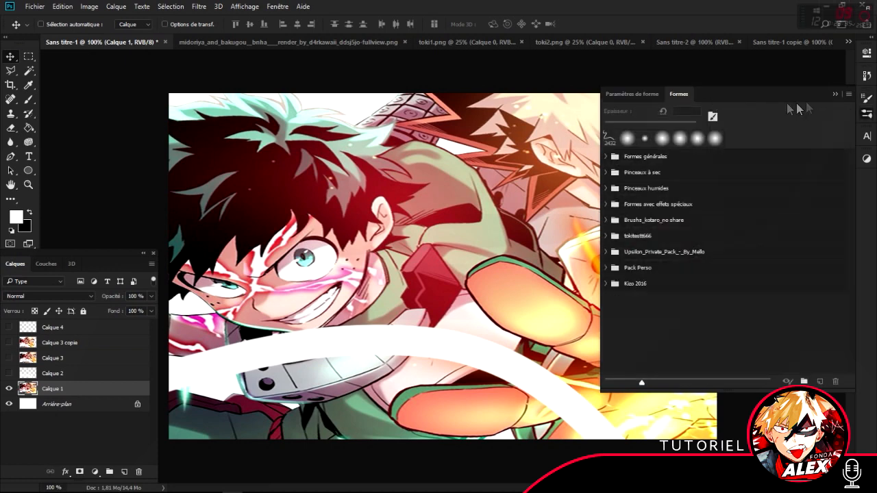
{"action": "left_click", "coordinate": [868, 137]}
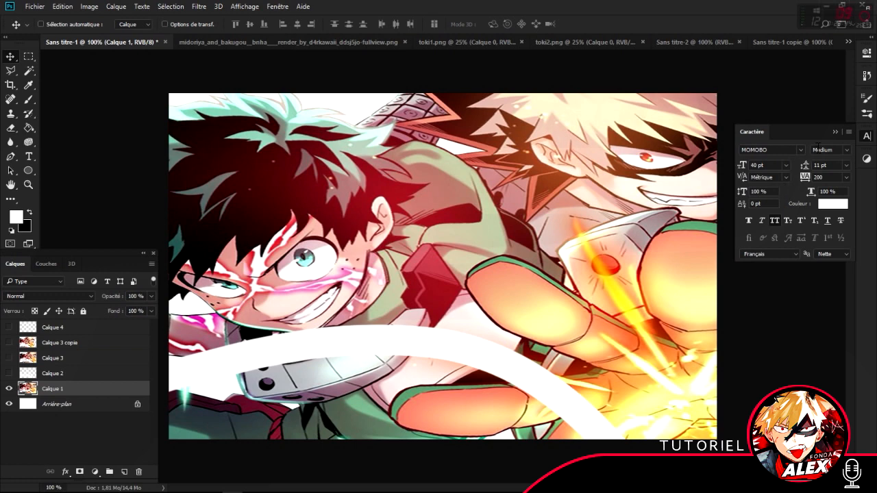
{"action": "left_click", "coordinate": [867, 159]}
{"action": "left_click", "coordinate": [868, 159]}
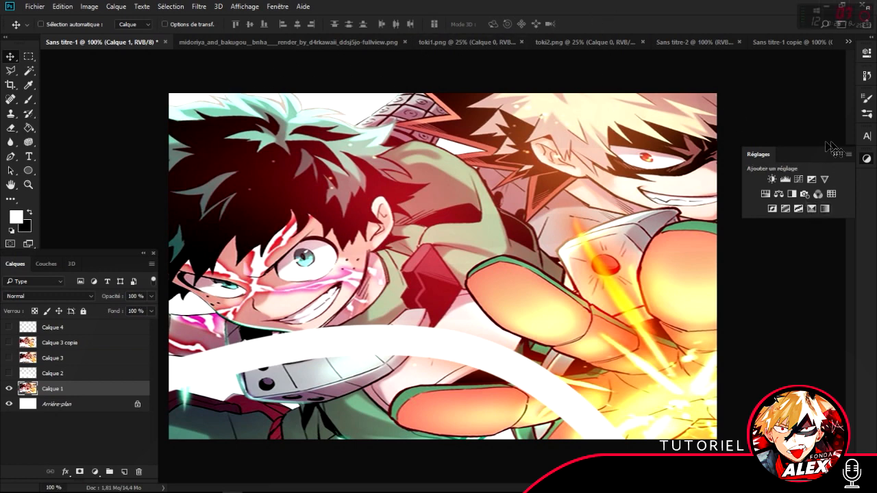
{"action": "left_click", "coordinate": [866, 159]}
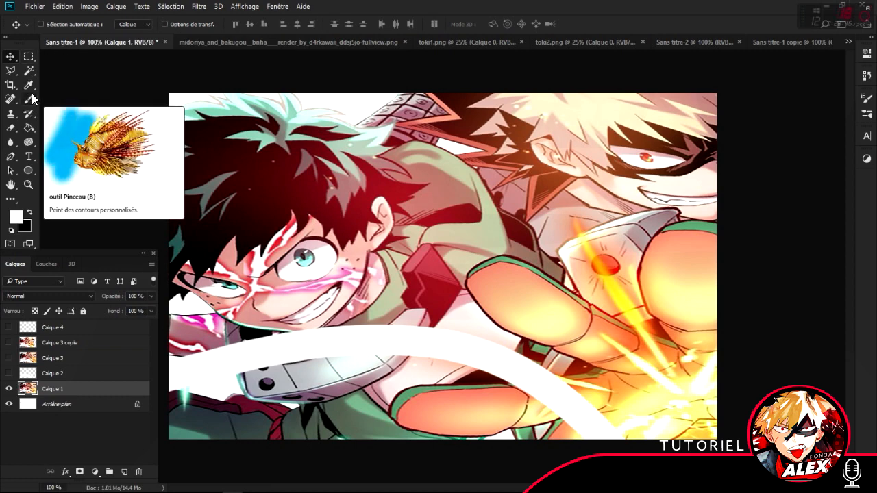
- Review the Déplacement tool variants, select a rectangular area over the image's upper-left corner, and review the marquee tool variants
{"action": "right_click", "coordinate": [13, 58]}
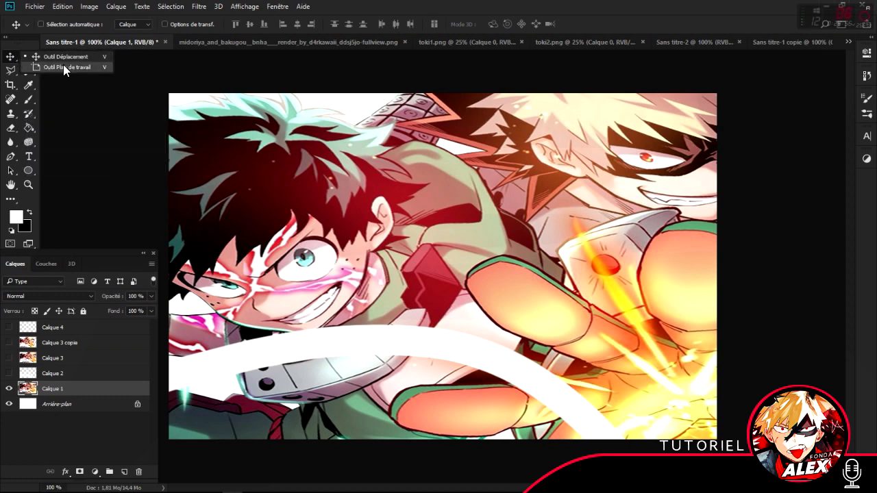
{"action": "left_click", "coordinate": [8, 59]}
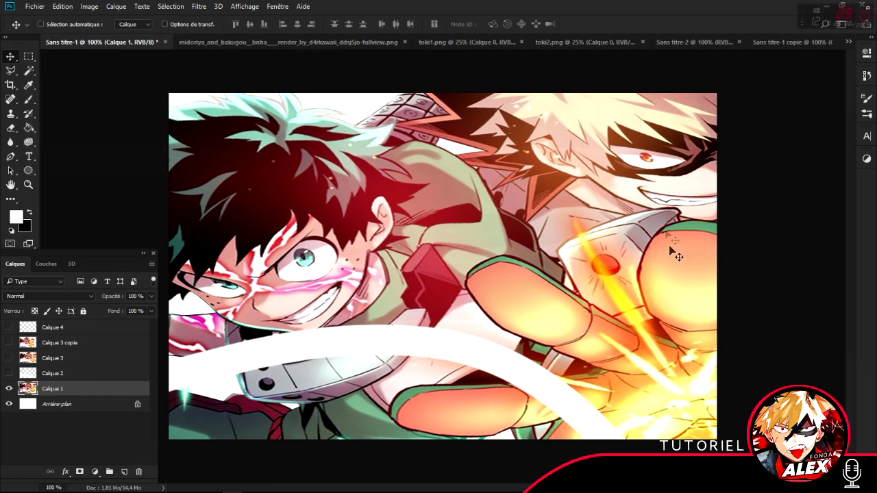
{"action": "left_click", "coordinate": [29, 56]}
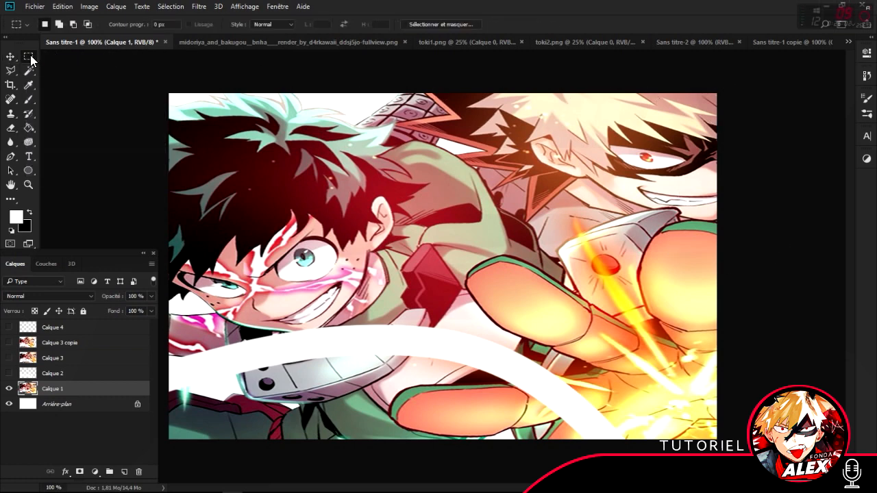
{"action": "left_click_drag", "start_coordinate": [163, 83], "coordinate": [26, 56]}
{"action": "right_click", "coordinate": [26, 56]}
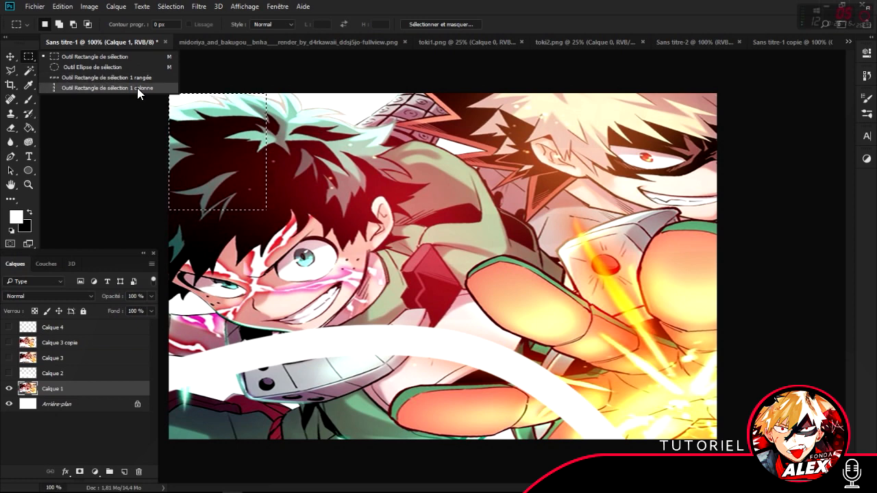
- Place four corners of a polygonal lasso outline across the middle of the artwork and cancel it
{"action": "left_click", "coordinate": [10, 71]}
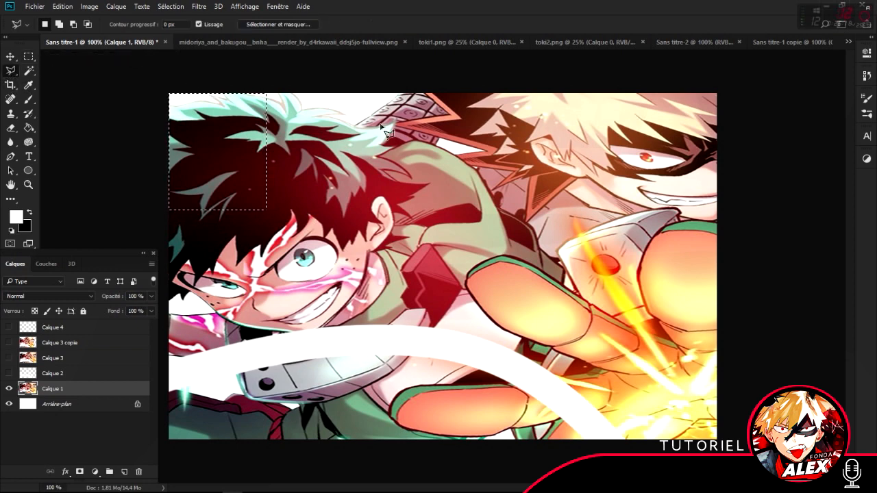
{"action": "left_click", "coordinate": [479, 175]}
{"action": "left_click", "coordinate": [383, 261]}
{"action": "left_click", "coordinate": [566, 271]}
{"action": "left_click", "coordinate": [579, 152]}
{"action": "key", "text": "Escape"}
- Draw two freehand Lasso selections across the middle of the artwork, clearing each one
{"action": "right_click", "coordinate": [11, 70]}
{"action": "left_click", "coordinate": [37, 72]}
{"action": "mouse_move", "coordinate": [480, 157]}
{"action": "left_mouse_down"}
{"action": "mouse_move", "coordinate": [347, 168]}
{"action": "mouse_move", "coordinate": [375, 286]}
{"action": "mouse_move", "coordinate": [572, 255]}
{"action": "mouse_move", "coordinate": [440, 179]}
{"action": "left_mouse_up"}
{"action": "left_click", "coordinate": [307, 147]}
{"action": "mouse_move", "coordinate": [603, 171]}
{"action": "left_mouse_down"}
{"action": "mouse_move", "coordinate": [408, 264]}
{"action": "mouse_move", "coordinate": [570, 226]}
{"action": "mouse_move", "coordinate": [574, 202]}
{"action": "left_mouse_up"}
{"action": "left_click", "coordinate": [312, 175]}
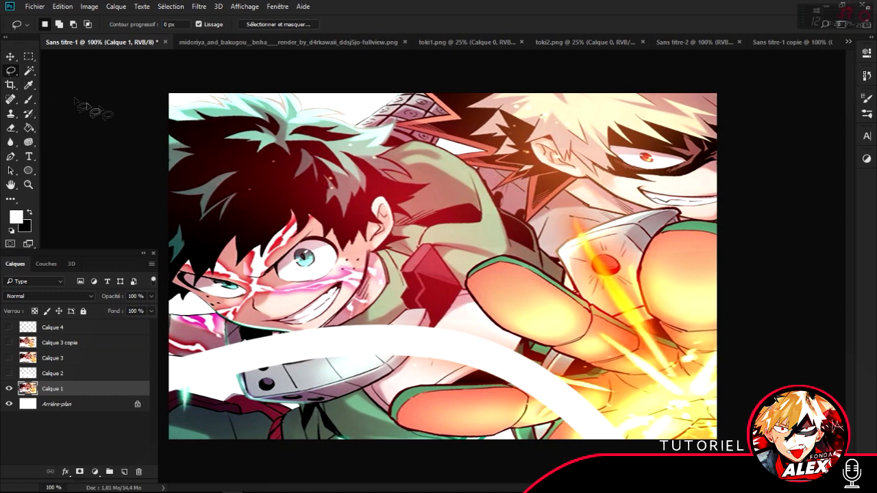
- Trace the white background beside the green hair with the magnetic lasso, deselect it, and return to the polygonal lasso
{"action": "right_click", "coordinate": [10, 71]}
{"action": "left_click", "coordinate": [66, 90]}
{"action": "left_click", "coordinate": [295, 93]}
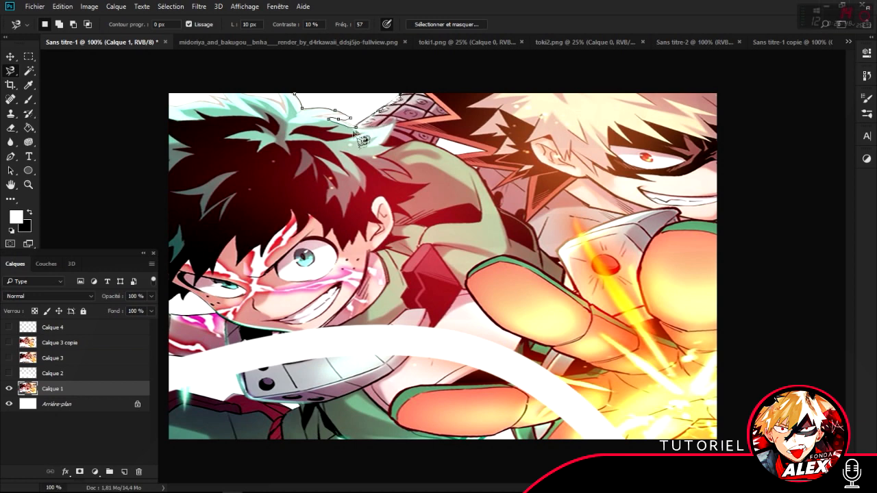
{"action": "double_click", "coordinate": [350, 141]}
{"action": "key", "text": "ctrl+d"}
{"action": "right_click", "coordinate": [12, 73]}
{"action": "left_click", "coordinate": [68, 80]}
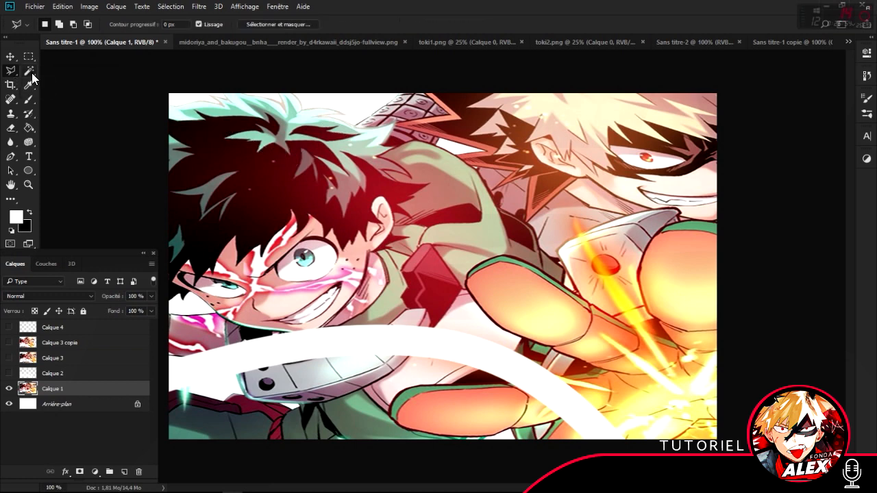
- Try Baguette magique on the dark hair, select the white background patch above the hair, and display the tool's variants
{"action": "left_click", "coordinate": [29, 72]}
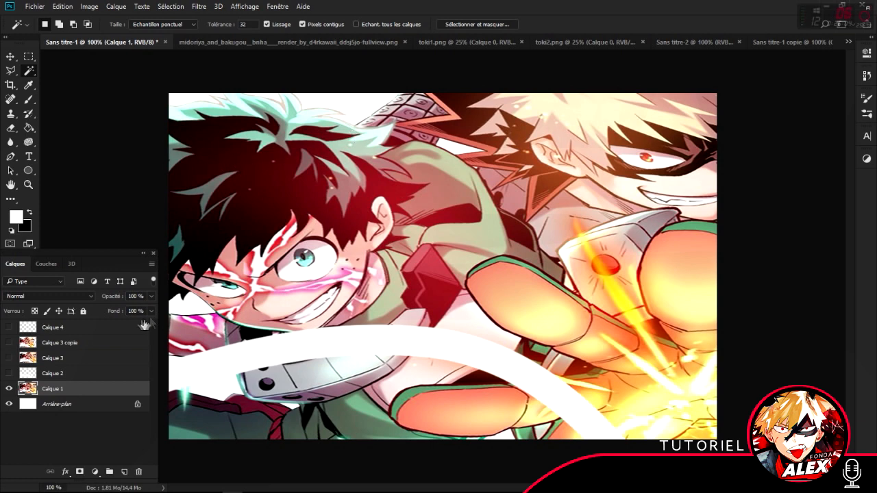
{"action": "left_click", "coordinate": [223, 155]}
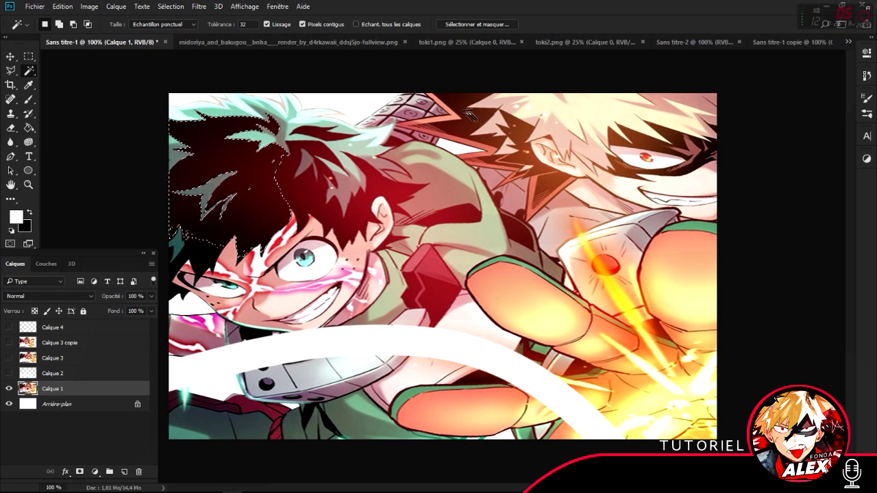
{"action": "left_click", "coordinate": [497, 290]}
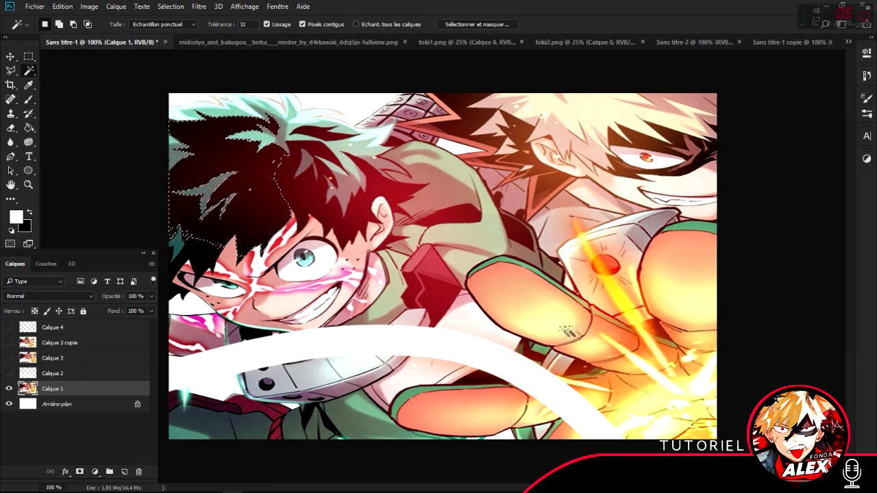
{"action": "left_click", "coordinate": [358, 114]}
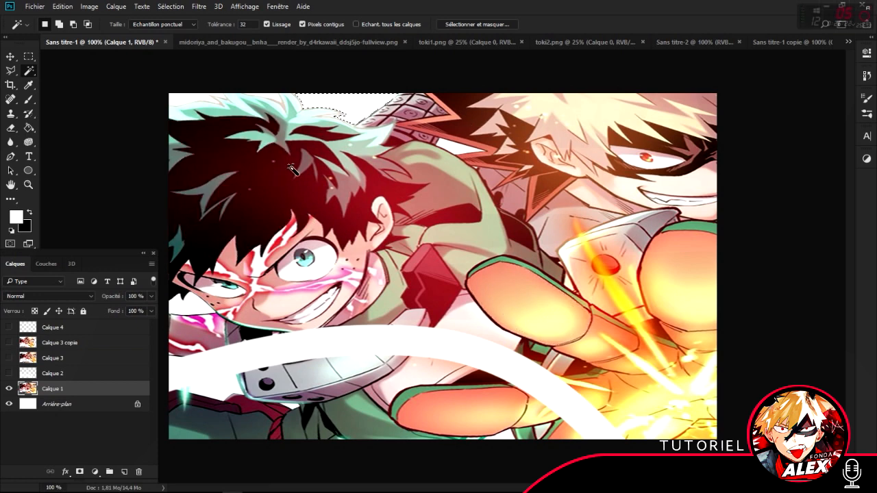
{"action": "right_click", "coordinate": [27, 71]}
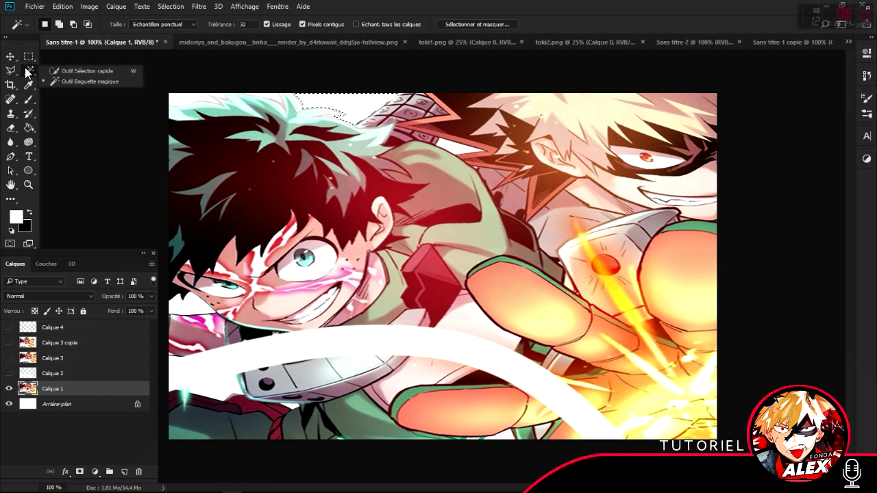
- Display the Crop tool's variants, reset the crop frame to the full image, and switch to the rectangular marquee
{"action": "left_click", "coordinate": [68, 77]}
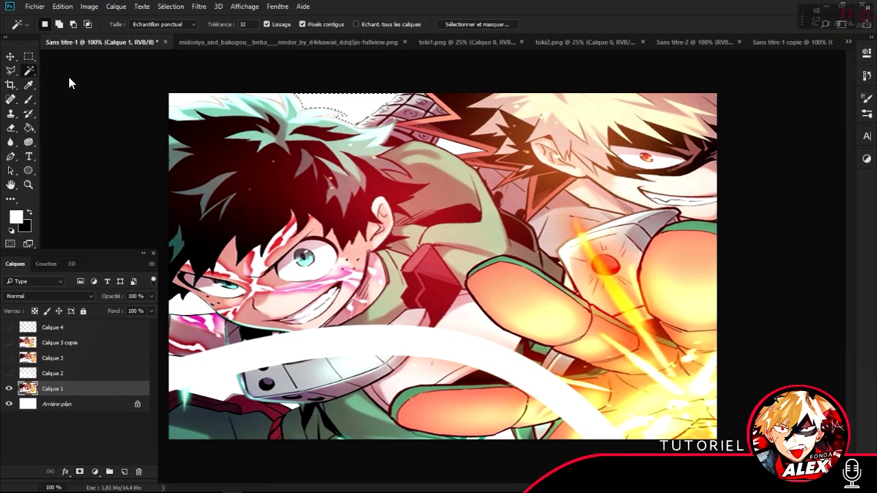
{"action": "left_click", "coordinate": [10, 85]}
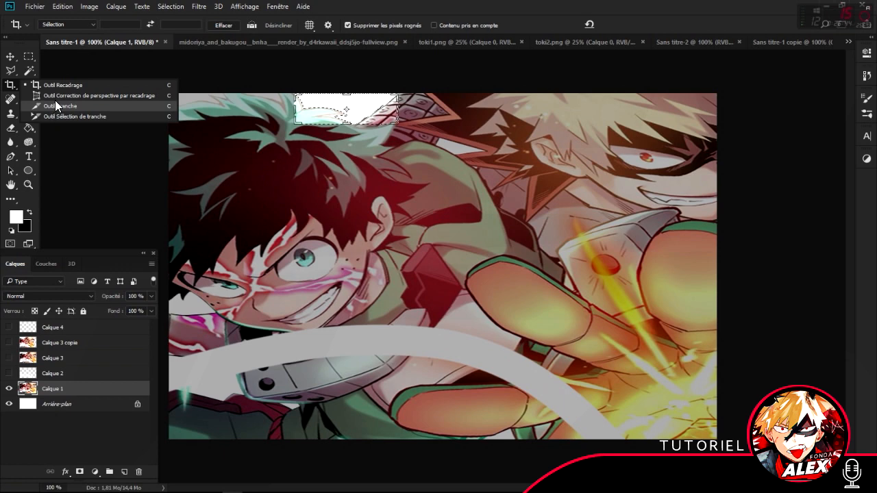
{"action": "left_click", "coordinate": [11, 84]}
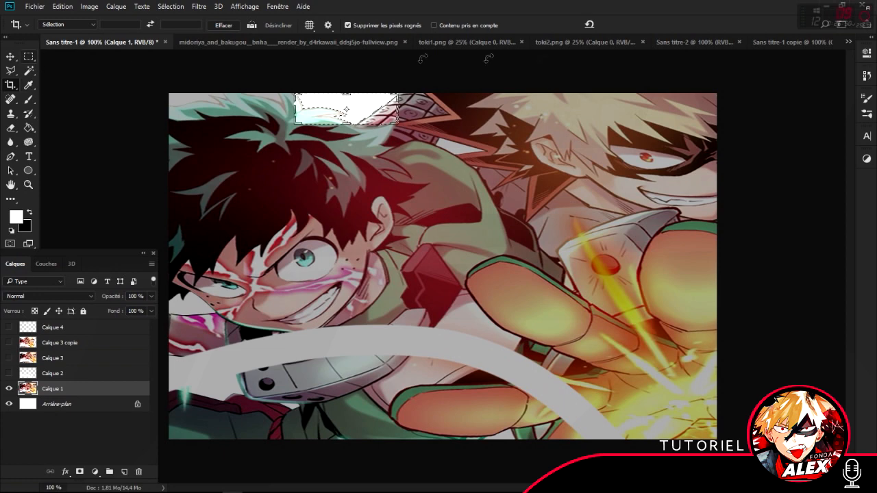
{"action": "left_click", "coordinate": [590, 26]}
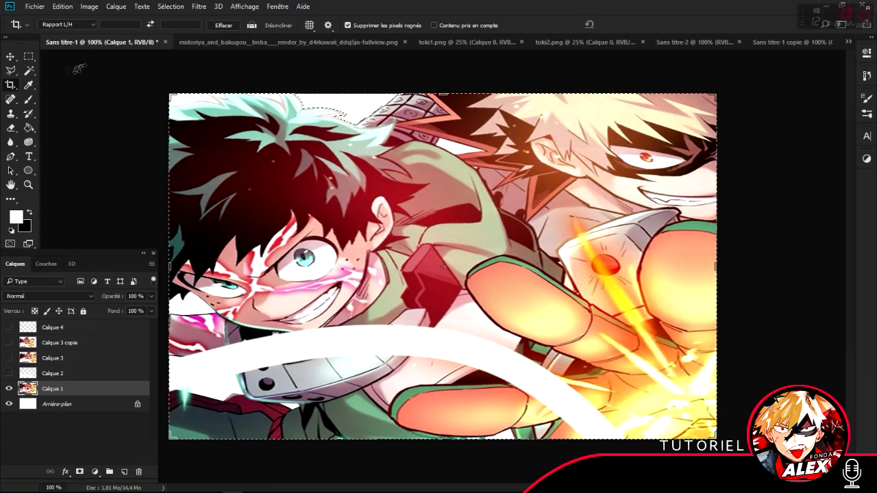
{"action": "left_click", "coordinate": [34, 58]}
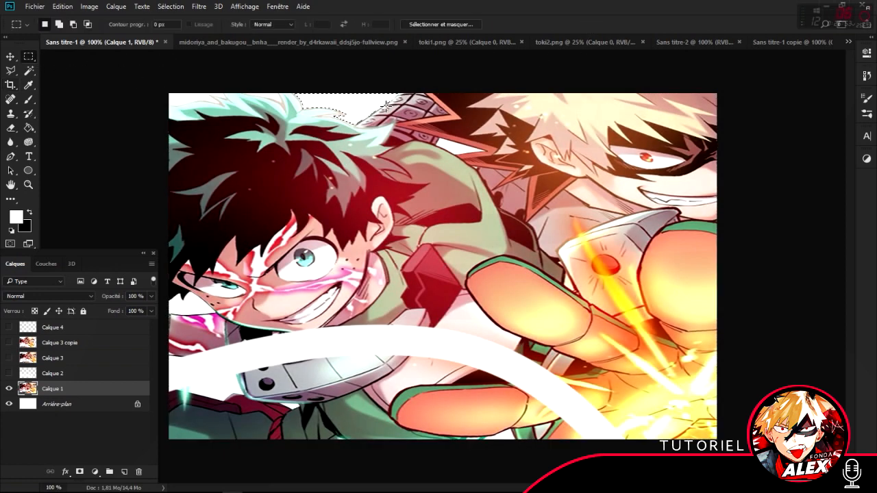
- Sample a red from the artwork as the foreground colour with Pipette and display the tool's variants
{"action": "left_click", "coordinate": [29, 85]}
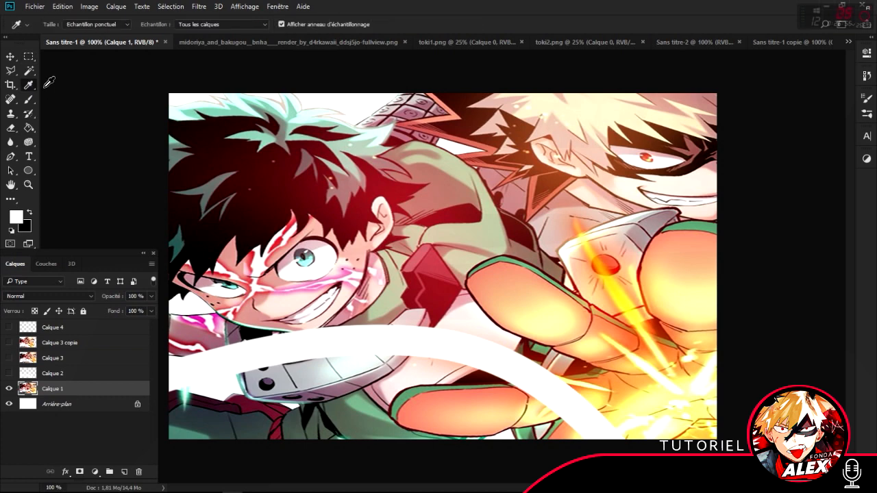
{"action": "left_click", "coordinate": [263, 190]}
{"action": "left_click", "coordinate": [29, 71]}
{"action": "left_click", "coordinate": [29, 85]}
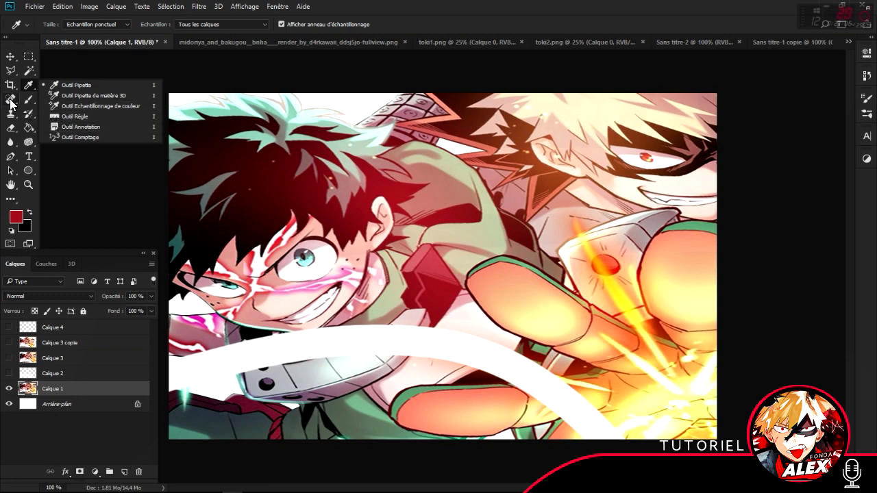
- Activate the Correcteur localisé tool, display its variants, and close the list
{"action": "left_click", "coordinate": [12, 100]}
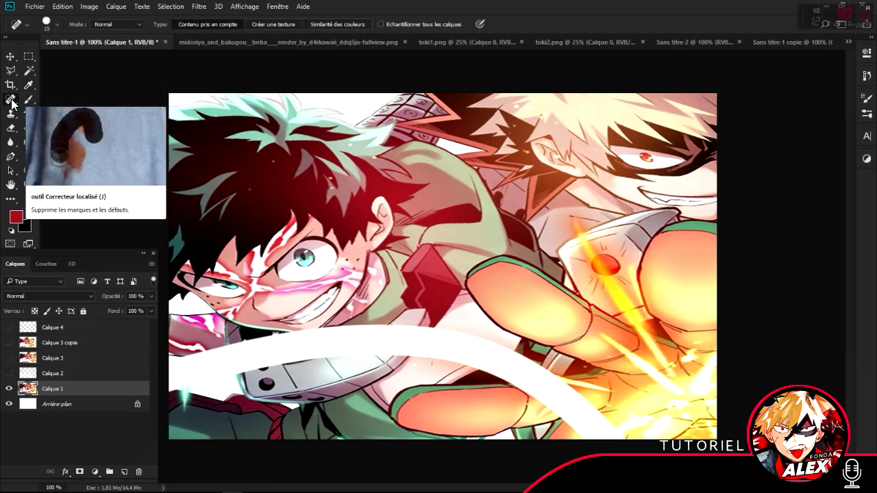
{"action": "right_click", "coordinate": [12, 99]}
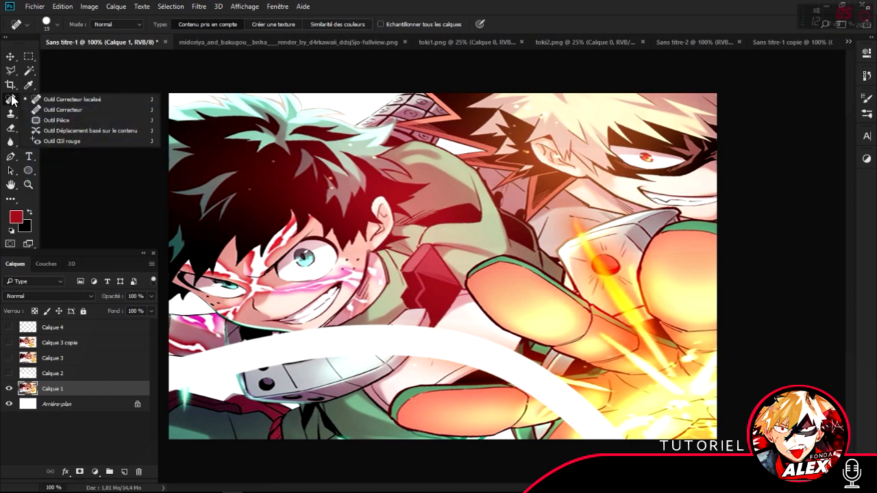
{"action": "left_click", "coordinate": [25, 101]}
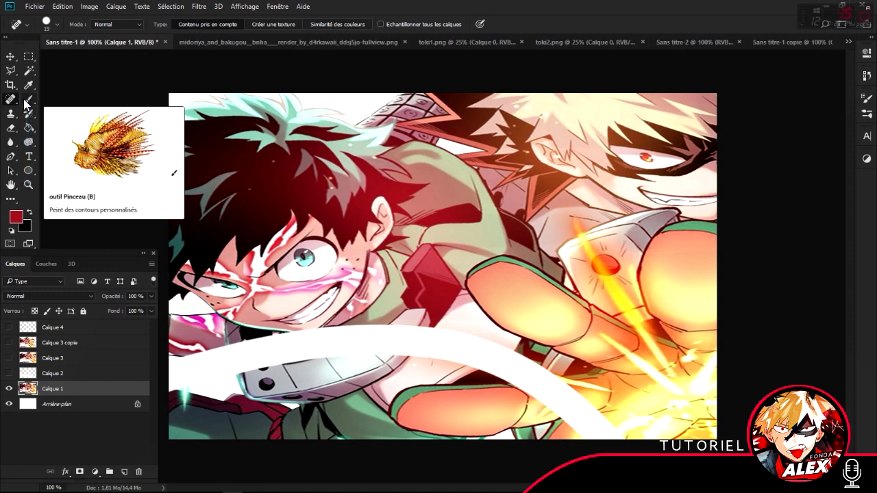
- Set the Pinceau tool to the Arrondi flou preset from Formes générales with a size of 416 px
{"action": "left_click", "coordinate": [26, 102]}
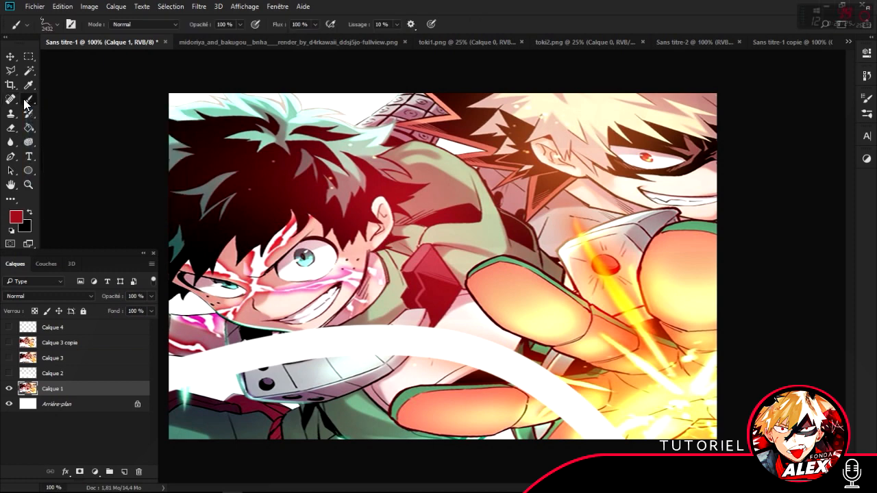
{"action": "left_click", "coordinate": [51, 29]}
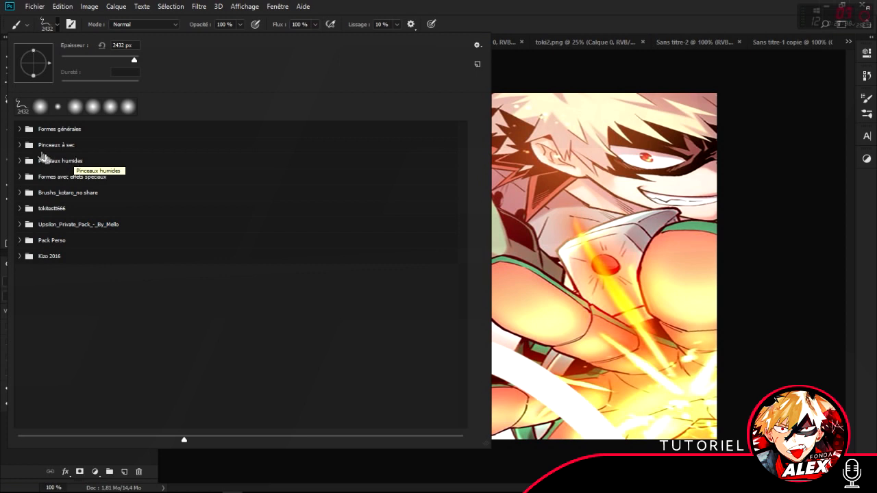
{"action": "left_click", "coordinate": [20, 130]}
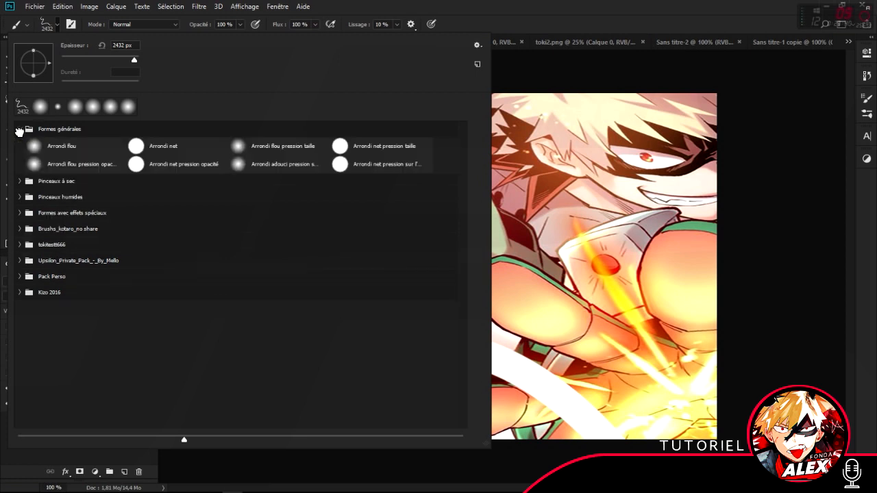
{"action": "left_click", "coordinate": [54, 146]}
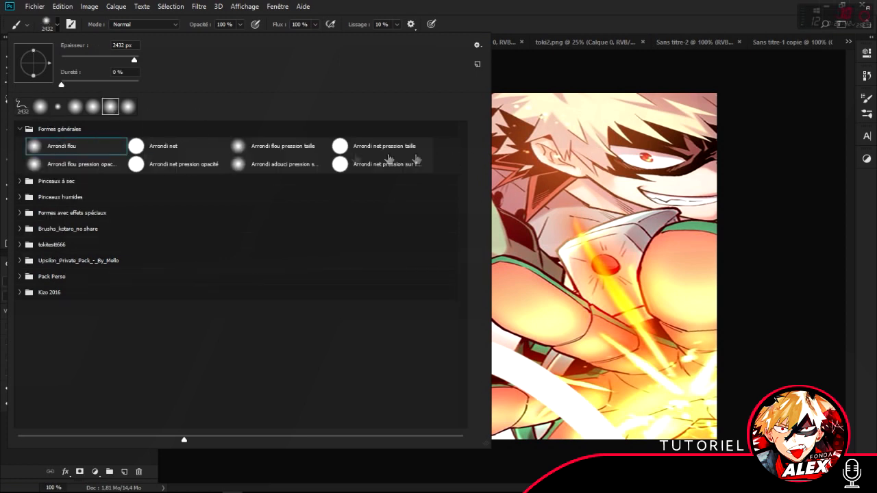
{"action": "left_click_drag", "start_coordinate": [132, 60], "coordinate": [127, 60]}
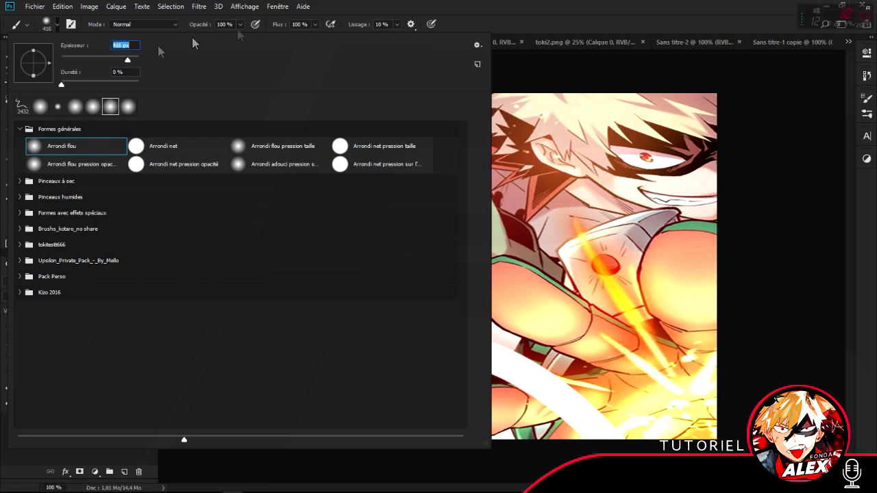
{"action": "left_click", "coordinate": [553, 6]}
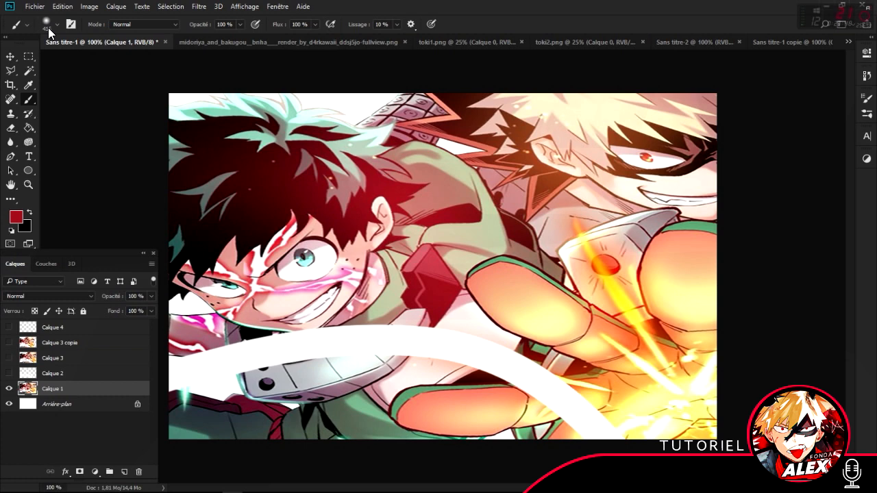
- Display the variants of the Brush, Clone Stamp and Forme d'historique tools one after another
{"action": "right_click", "coordinate": [32, 100]}
{"action": "left_click", "coordinate": [10, 113]}
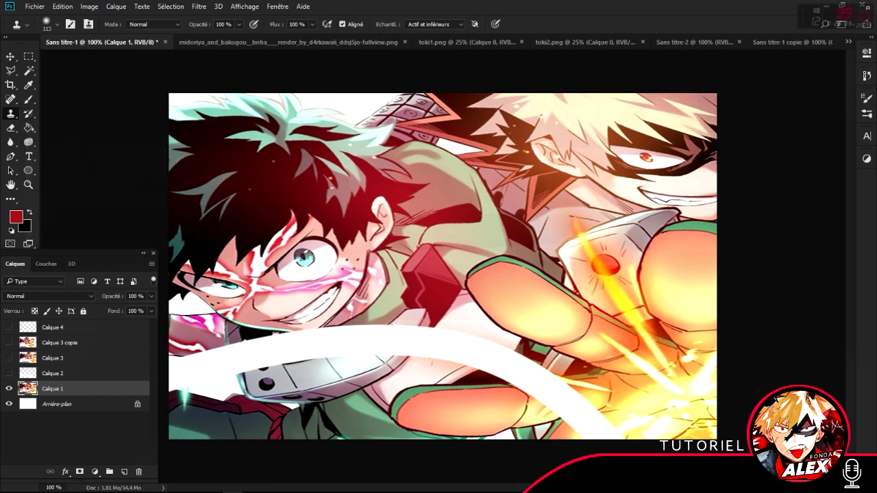
{"action": "right_click", "coordinate": [10, 113]}
{"action": "left_click", "coordinate": [33, 112]}
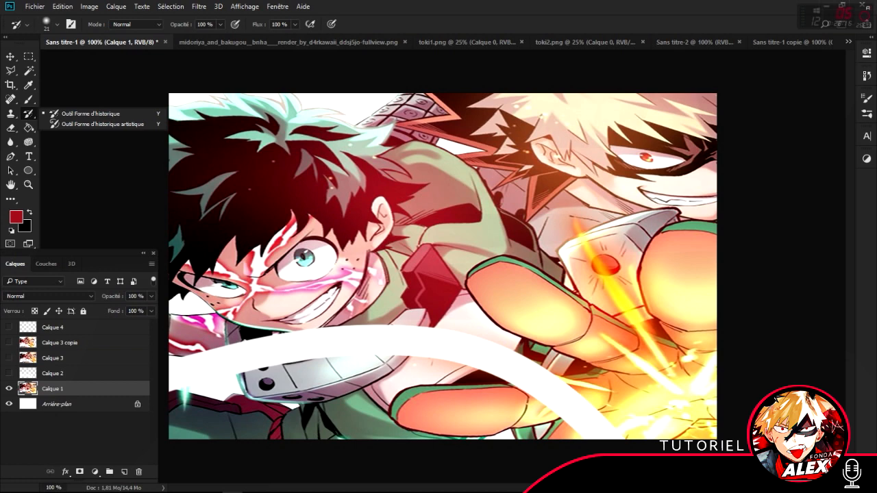
{"action": "key", "text": "Escape"}
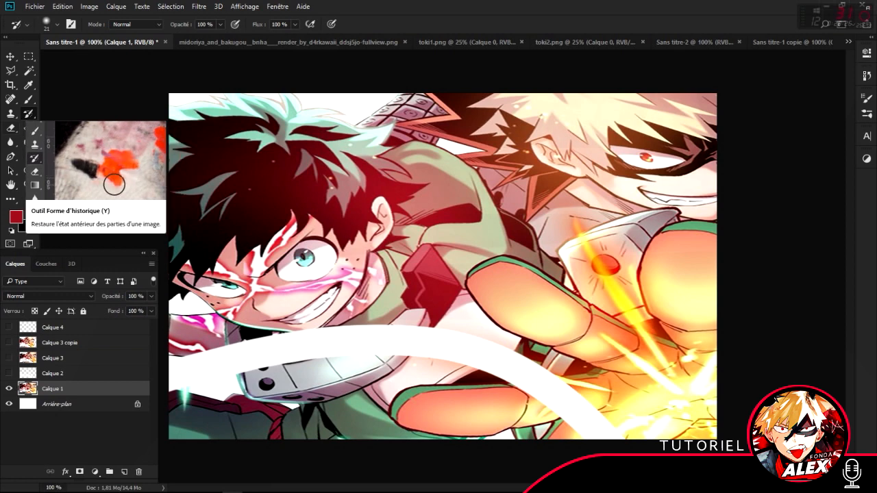
- Display the eraser variants and keep Outil Gomme as the chosen eraser
{"action": "key", "text": "e"}
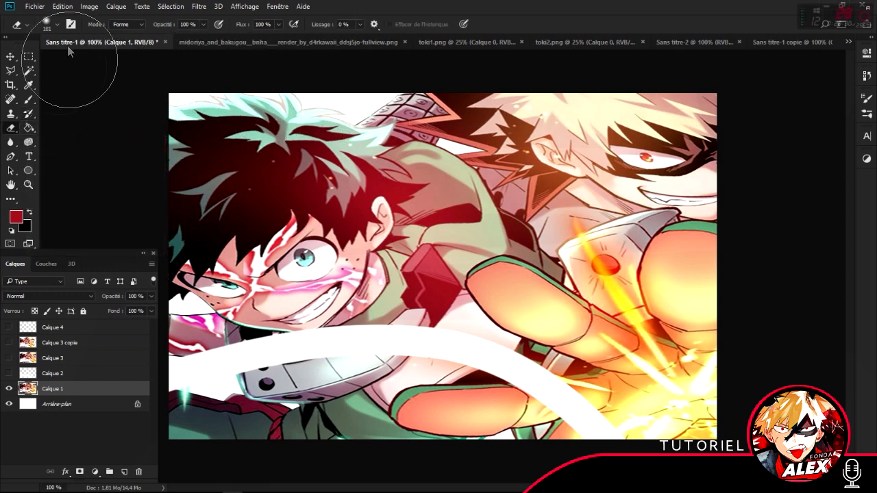
{"action": "right_click", "coordinate": [12, 131]}
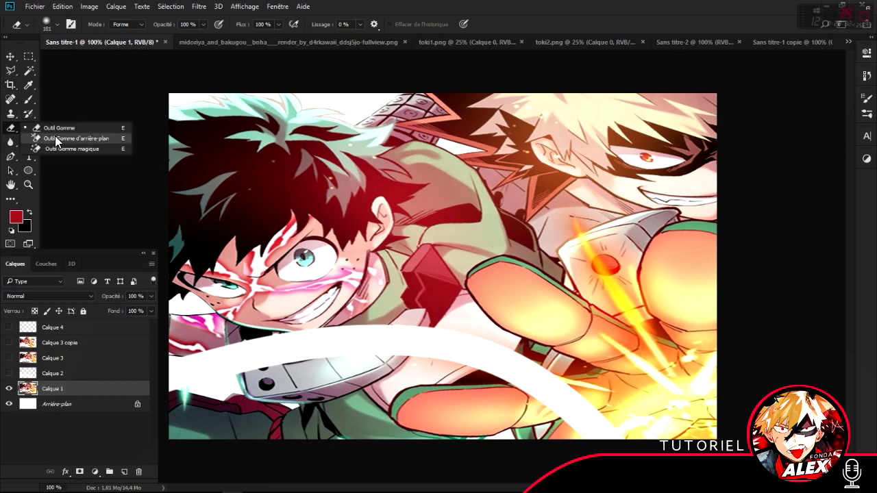
{"action": "left_click", "coordinate": [55, 128]}
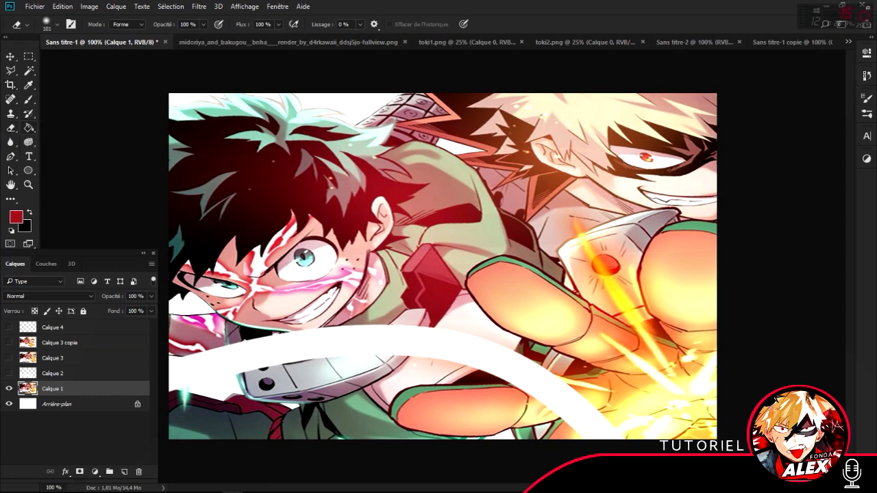
- Fill the Arrière-plan layer with the red foreground colour using Pot de peinture, swap the colours, and refill it with black
{"action": "left_click", "coordinate": [29, 127]}
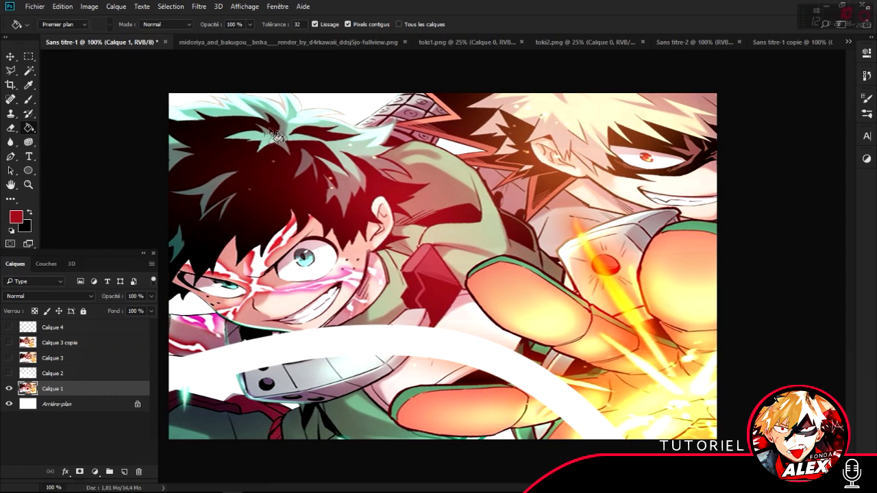
{"action": "left_click", "coordinate": [76, 404]}
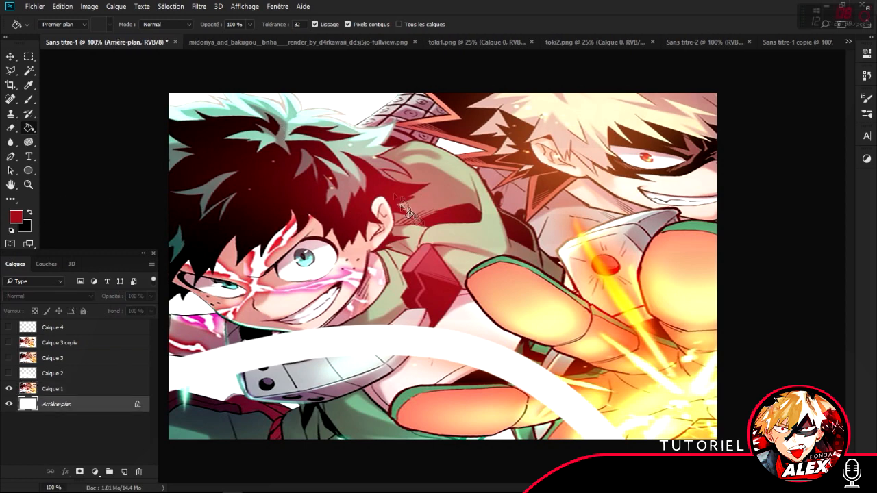
{"action": "left_click", "coordinate": [430, 223]}
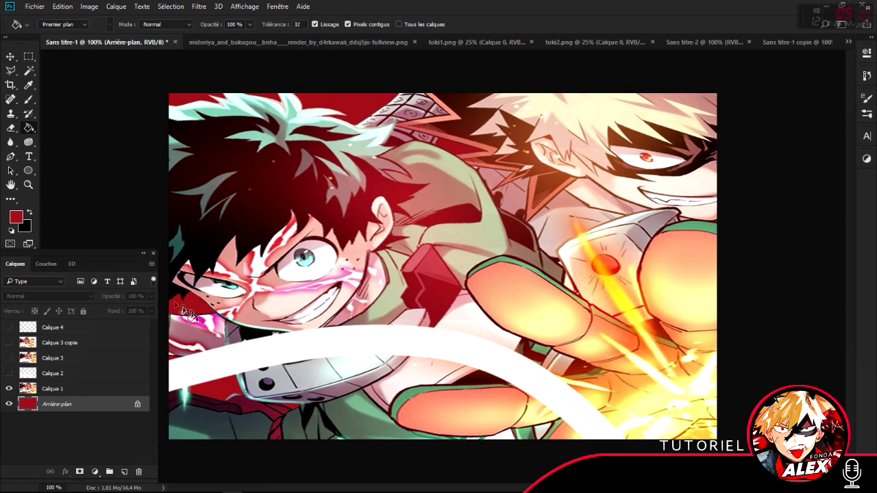
{"action": "left_click", "coordinate": [29, 214]}
{"action": "left_click", "coordinate": [370, 121]}
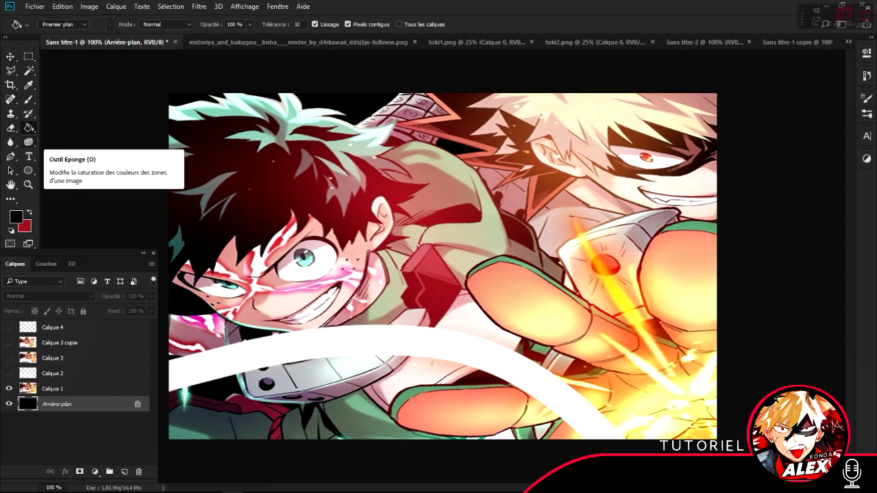
- Apply a linear black-to-red gradient diagonally across the Arrière-plan layer with the Dégradé tool
{"action": "right_click", "coordinate": [29, 128]}
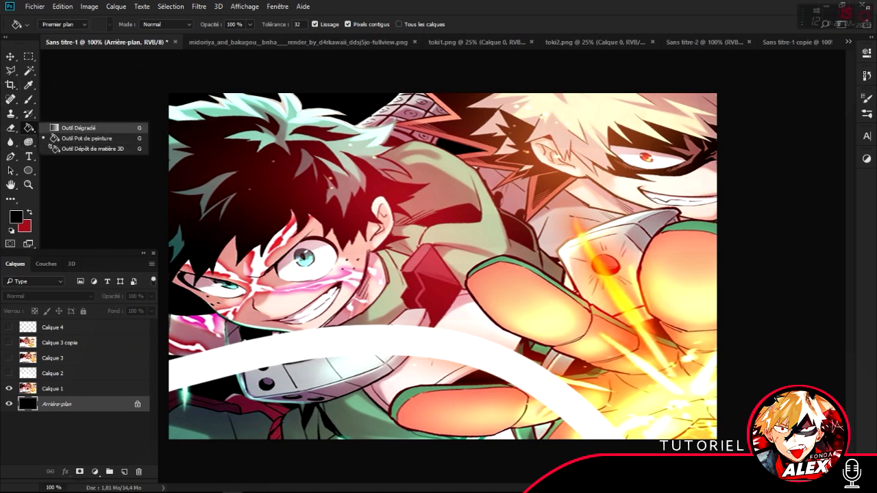
{"action": "left_click", "coordinate": [79, 128]}
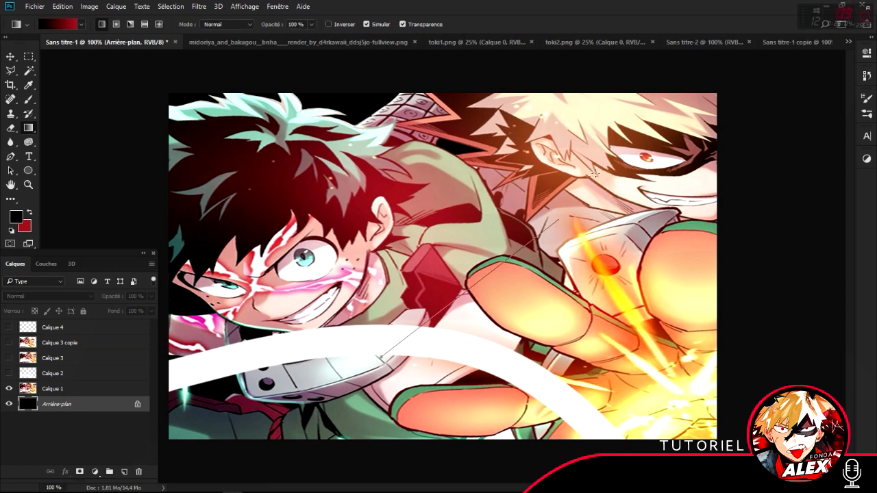
{"action": "left_click_drag", "start_coordinate": [288, 233], "coordinate": [595, 172]}
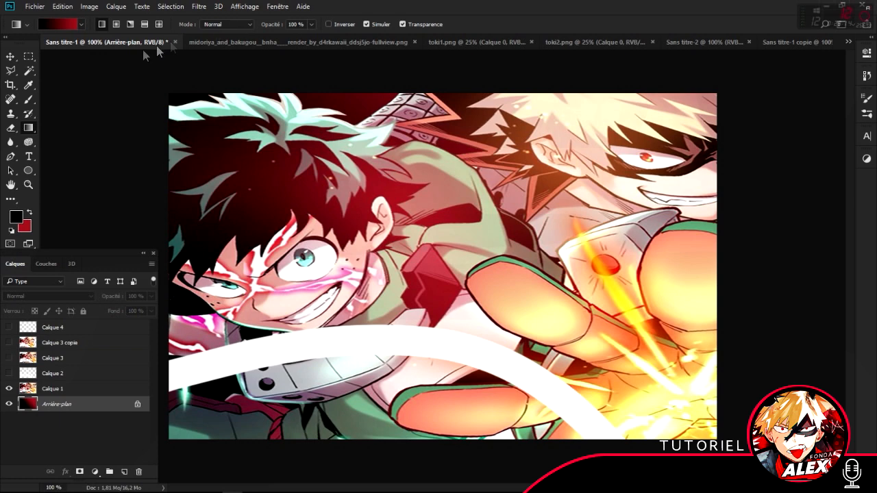
- Blur the tip of the green hair on Calque 1 with the Goutte d'eau tool
{"action": "left_click", "coordinate": [10, 142]}
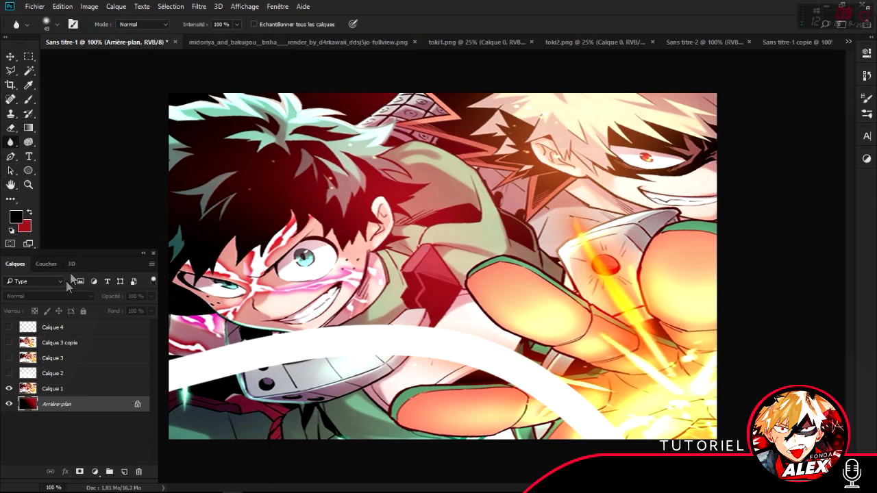
{"action": "left_click", "coordinate": [52, 389]}
{"action": "mouse_move", "coordinate": [298, 120]}
{"action": "left_mouse_down"}
{"action": "mouse_move", "coordinate": [295, 108]}
{"action": "mouse_move", "coordinate": [304, 121]}
{"action": "left_mouse_up"}
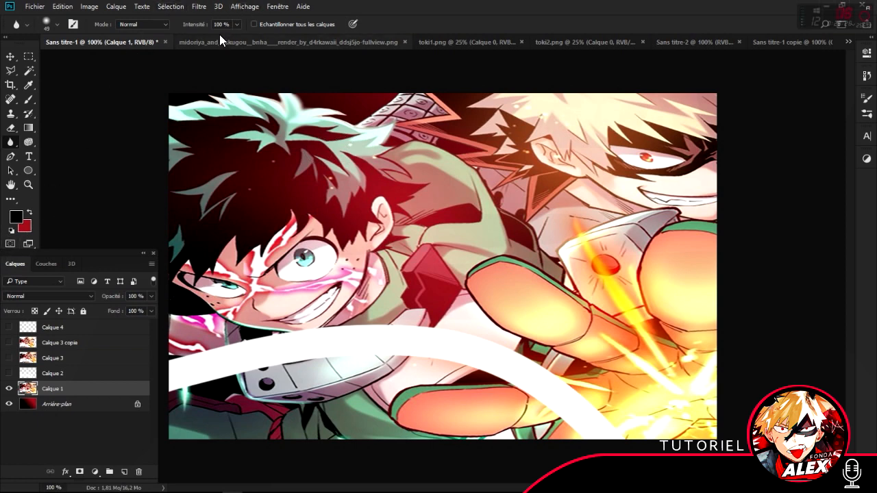
- Smudge the green hair strands on Calque 1 with the Doigt tool
{"action": "right_click", "coordinate": [12, 143]}
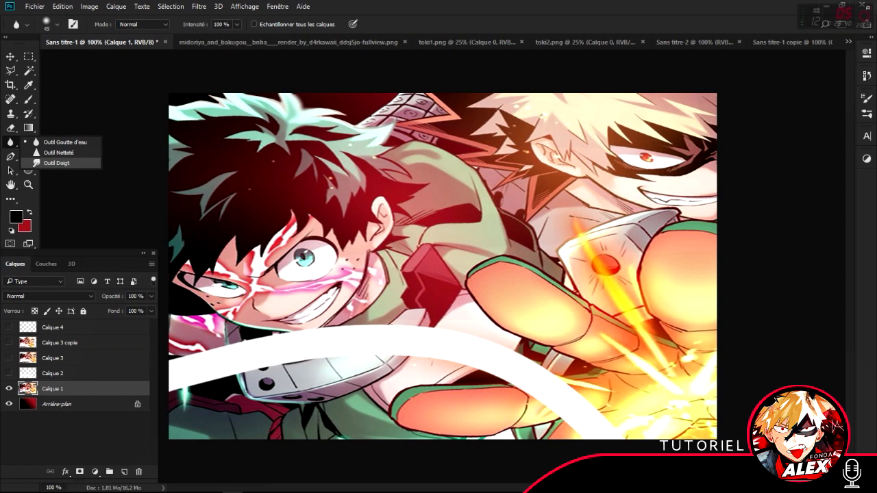
{"action": "left_click", "coordinate": [57, 163]}
{"action": "left_click_drag", "start_coordinate": [325, 125], "coordinate": [341, 108]}
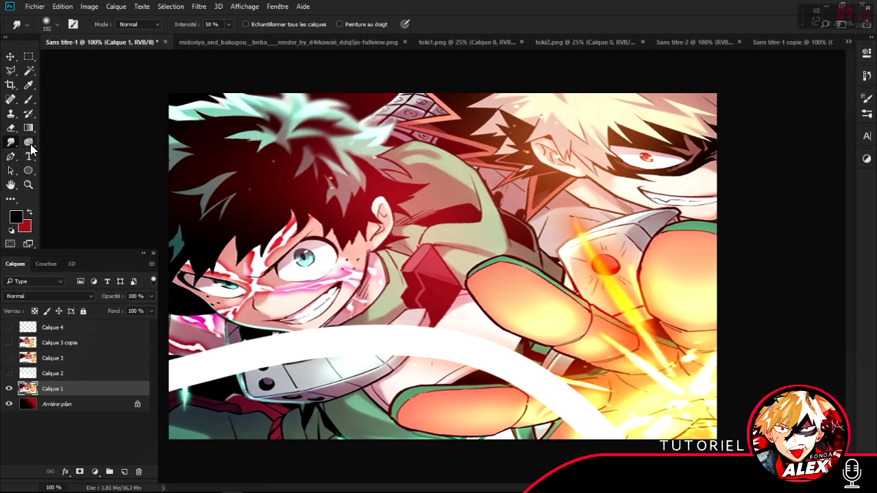
- Desaturate the red collar piece beside the green-haired character's neck with the Eponge tool and display the tool's variants
{"action": "left_click", "coordinate": [30, 143]}
{"action": "mouse_move", "coordinate": [437, 258]}
{"action": "left_mouse_down"}
{"action": "mouse_move", "coordinate": [428, 278]}
{"action": "mouse_move", "coordinate": [425, 257]}
{"action": "mouse_move", "coordinate": [420, 289]}
{"action": "mouse_move", "coordinate": [449, 275]}
{"action": "left_mouse_up"}
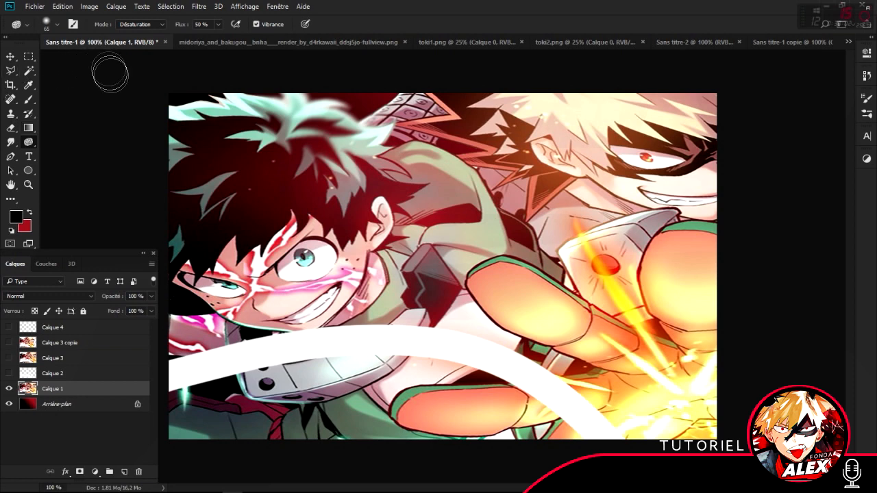
{"action": "right_click", "coordinate": [32, 140]}
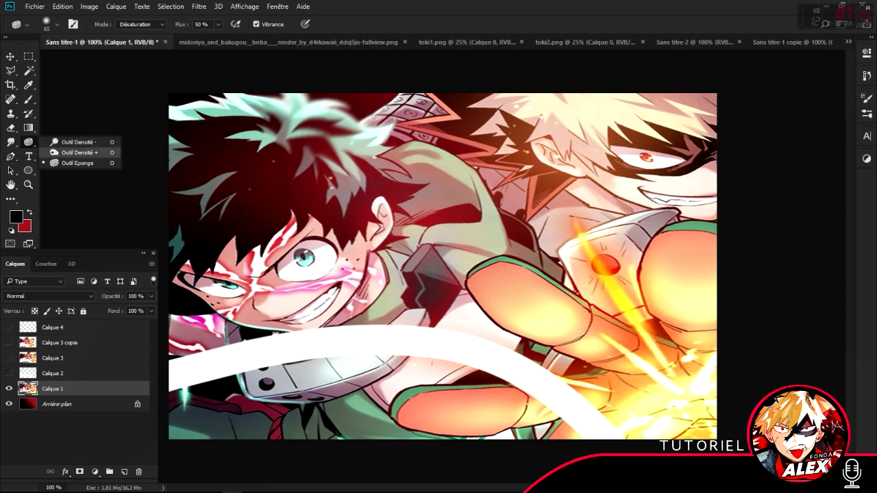
- Draw a closed four-sided path between the two characters with the Plume tool and convert it into a black shape
{"action": "left_click", "coordinate": [11, 156]}
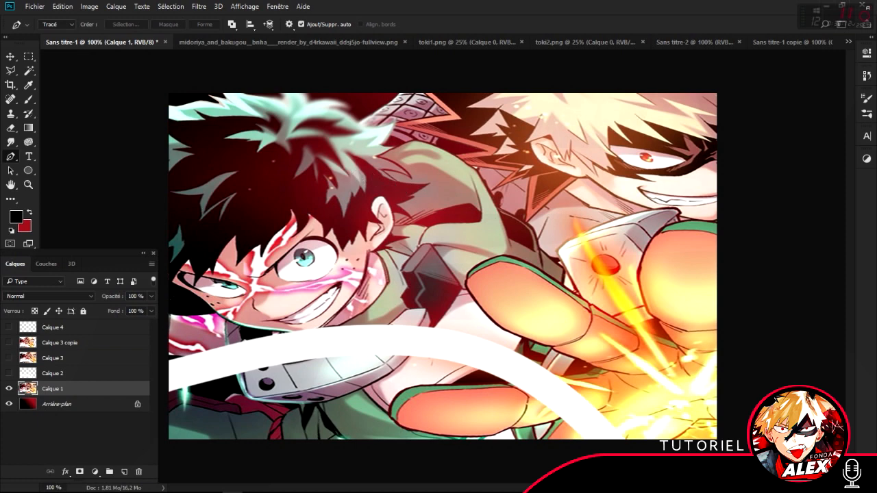
{"action": "left_click", "coordinate": [326, 161]}
{"action": "left_click", "coordinate": [515, 156]}
{"action": "left_click", "coordinate": [514, 263]}
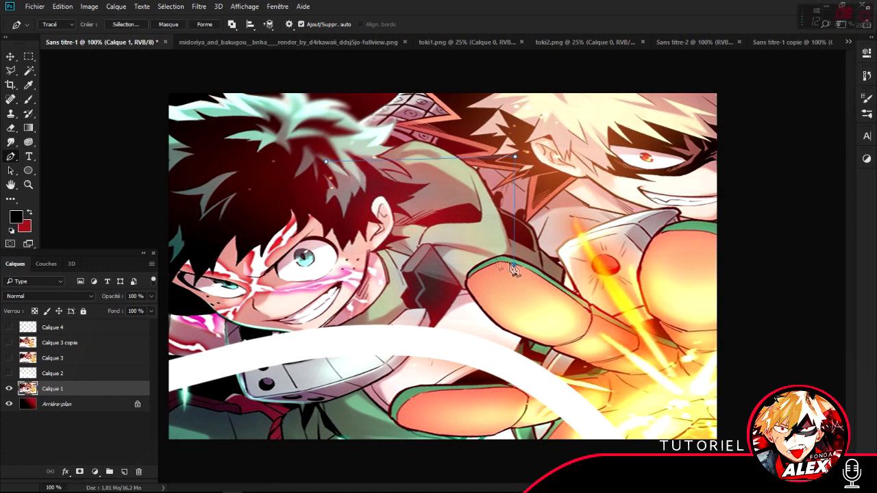
{"action": "left_click", "coordinate": [346, 247]}
{"action": "left_click", "coordinate": [326, 162]}
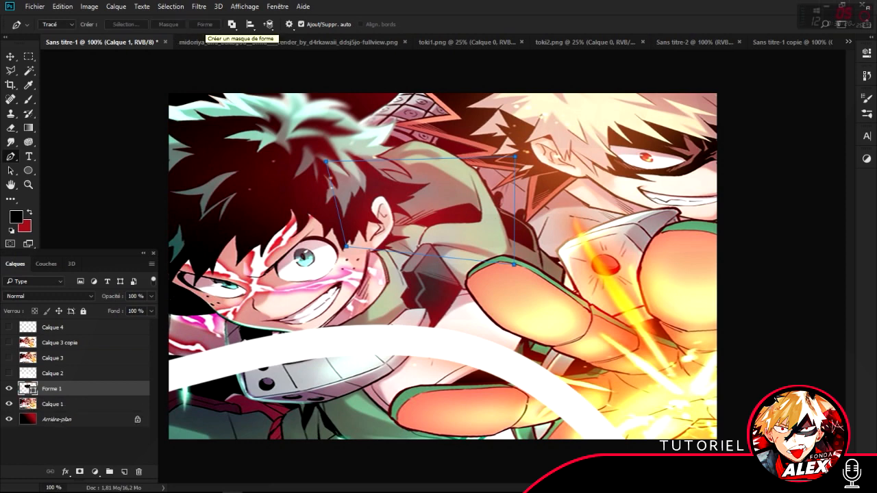
{"action": "left_click", "coordinate": [205, 24]}
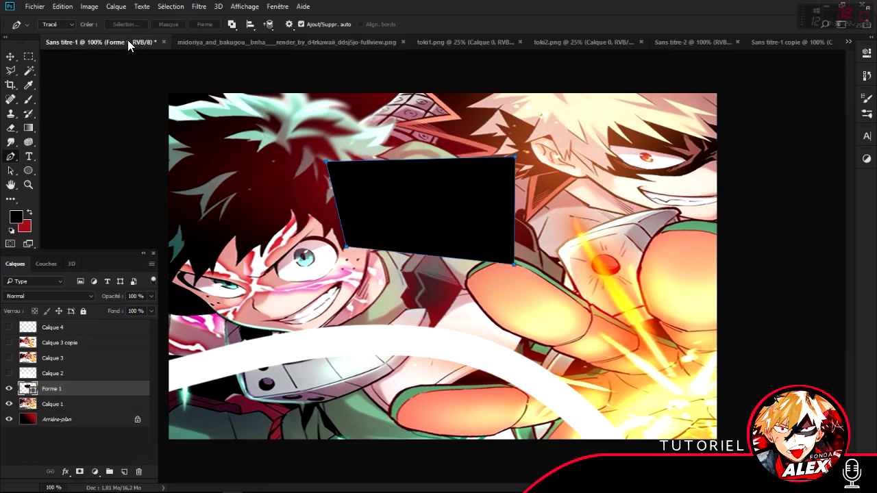
- Add a second closed four-sided shape to the Forme 1 layer, slanting across the green-haired character's face
{"action": "left_click", "coordinate": [254, 186]}
{"action": "left_click", "coordinate": [283, 306]}
{"action": "left_click", "coordinate": [382, 360]}
{"action": "left_click", "coordinate": [318, 232]}
{"action": "left_click", "coordinate": [255, 186]}
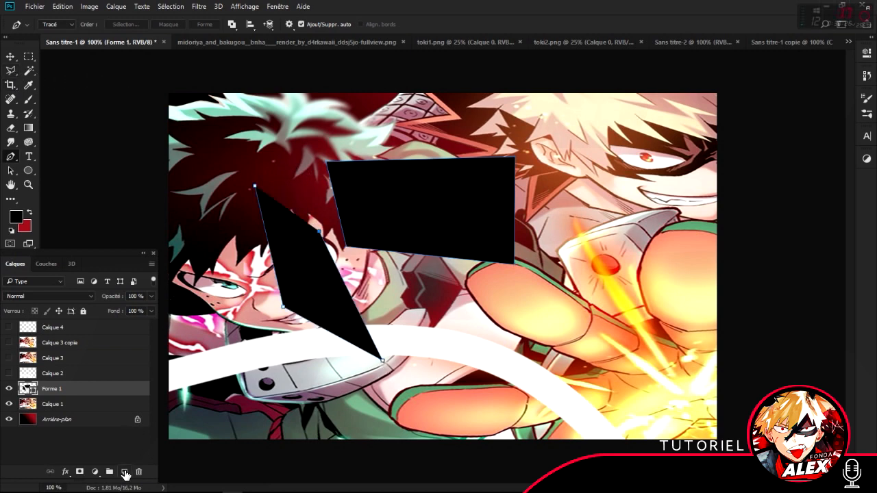
- Draw a three-point path over the white band on a new layer and convert it into a new selection with a 0-pixel feather
{"action": "left_click", "coordinate": [125, 472]}
{"action": "left_click", "coordinate": [540, 346]}
{"action": "left_click", "coordinate": [507, 389]}
{"action": "left_click", "coordinate": [456, 329]}
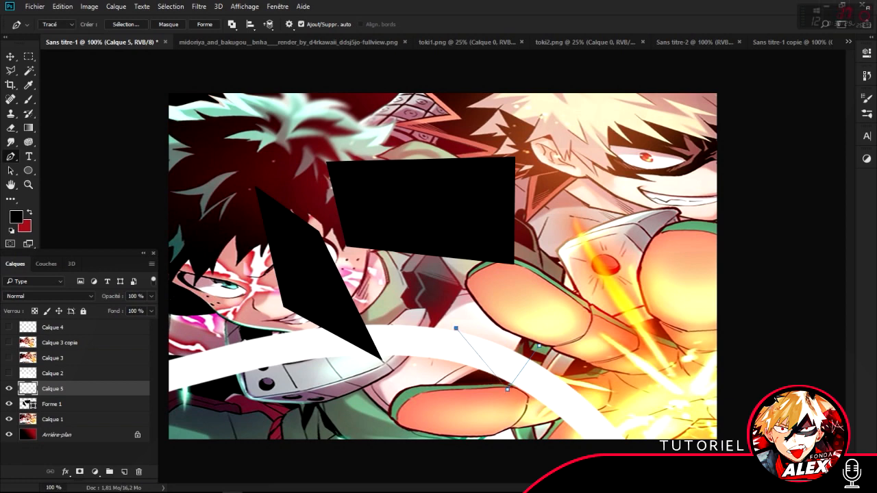
{"action": "left_click", "coordinate": [132, 23]}
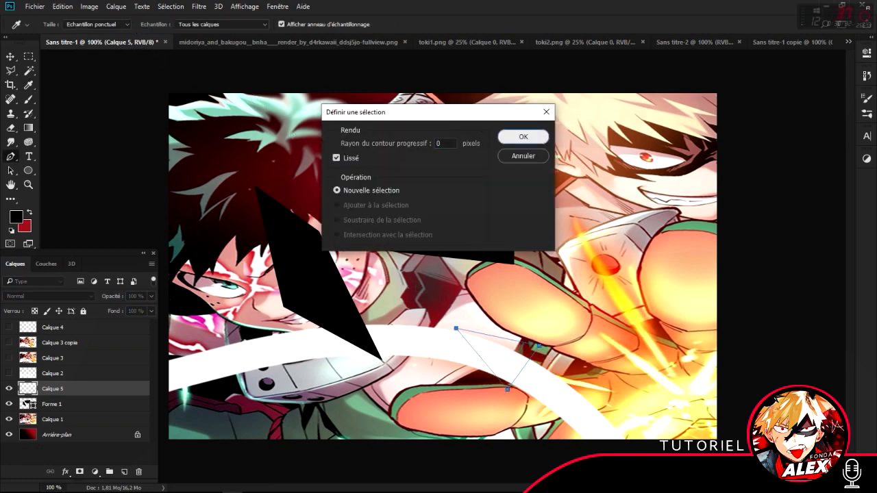
{"action": "key", "text": "Return"}
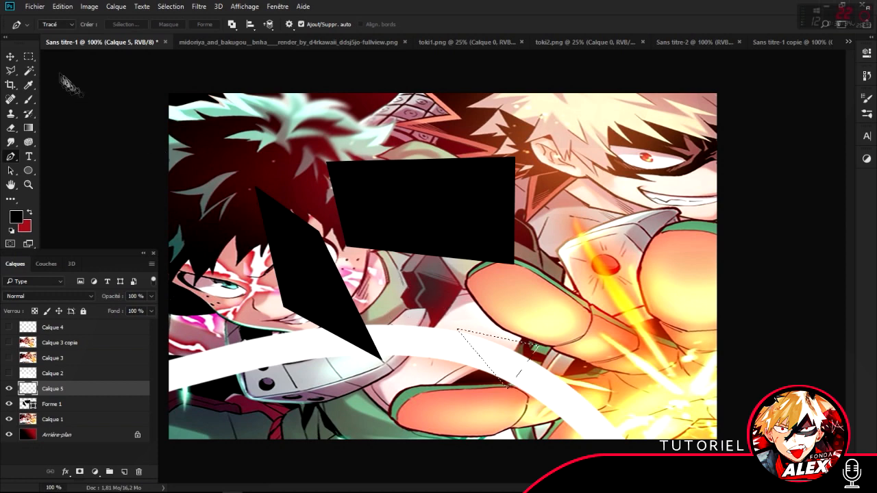
- Clear the triangular selection and hide the Forme 1 layer
{"action": "left_click", "coordinate": [29, 56]}
{"action": "key", "text": "ctrl+d"}
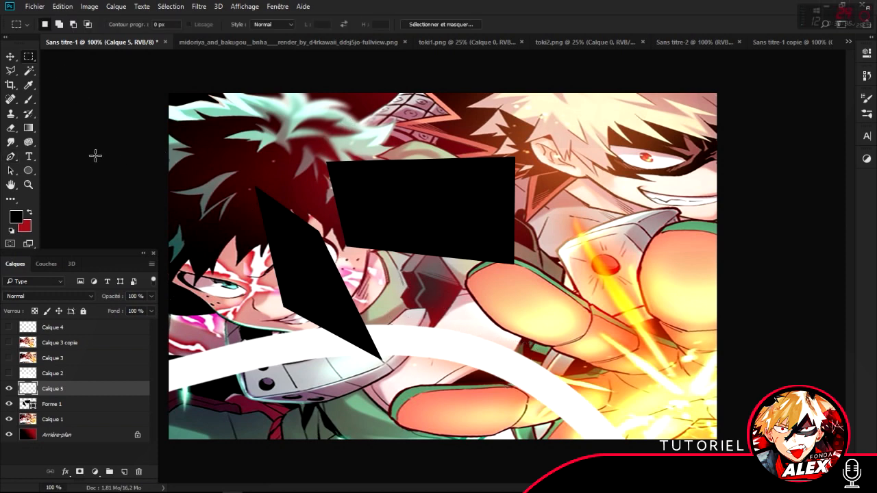
{"action": "left_click", "coordinate": [9, 404]}
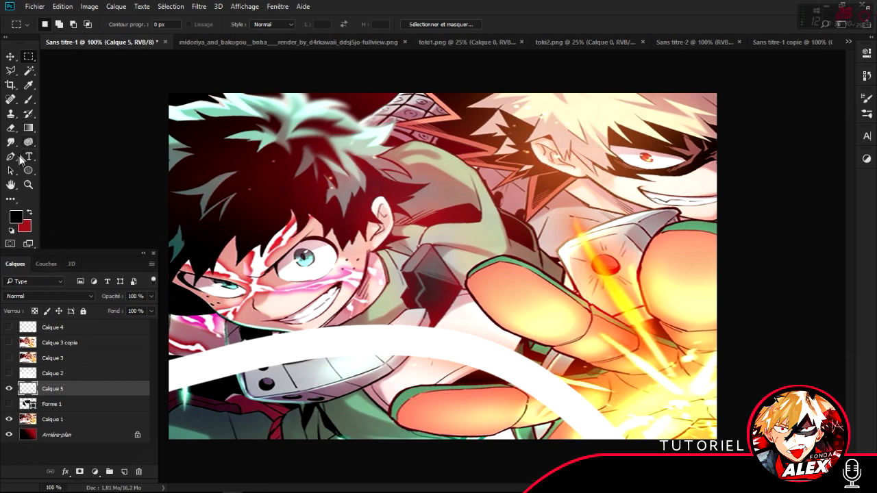
- Draw a closed curved path with the Plume tool between the green hair and the blond character's ear
{"action": "left_click", "coordinate": [11, 157]}
{"action": "left_click_drag", "start_coordinate": [541, 159], "coordinate": [667, 261]}
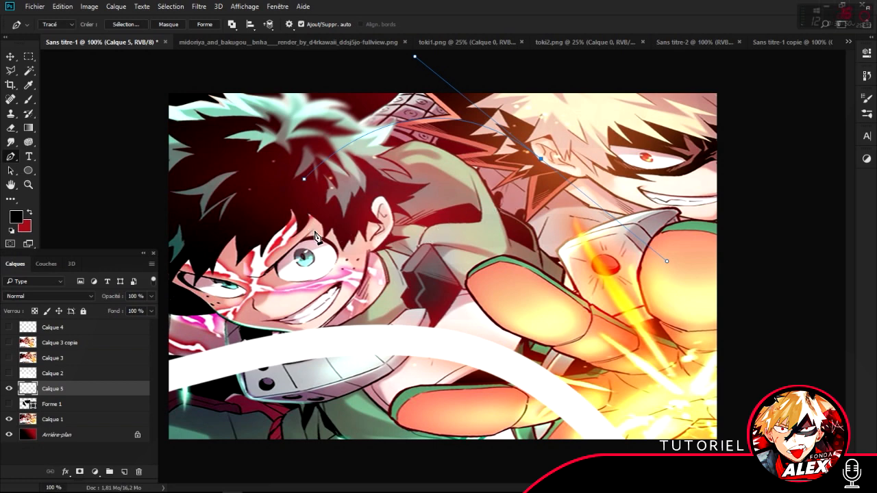
{"action": "left_click", "coordinate": [304, 180]}
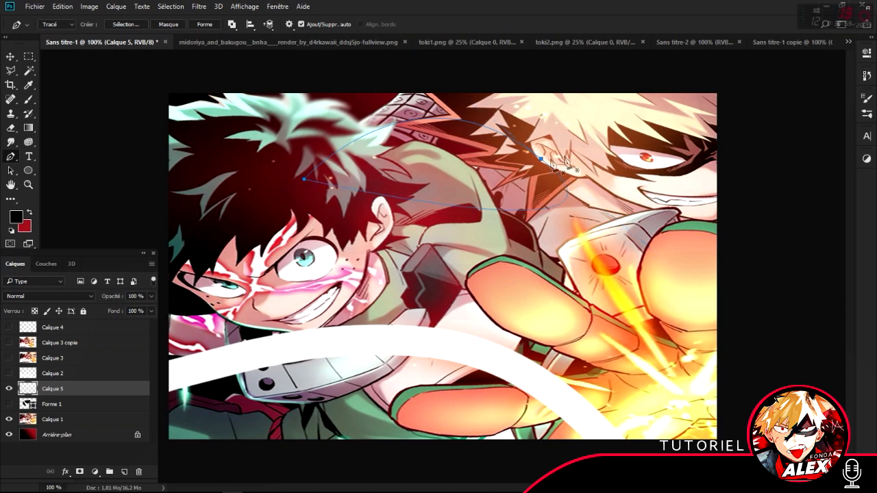
- Draw a second closed path over the green-haired character's cheek, removing the second point's outgoing handle, and display the Plume tool variants
{"action": "left_click", "coordinate": [273, 316]}
{"action": "left_click_drag", "start_coordinate": [435, 294], "coordinate": [561, 374]}
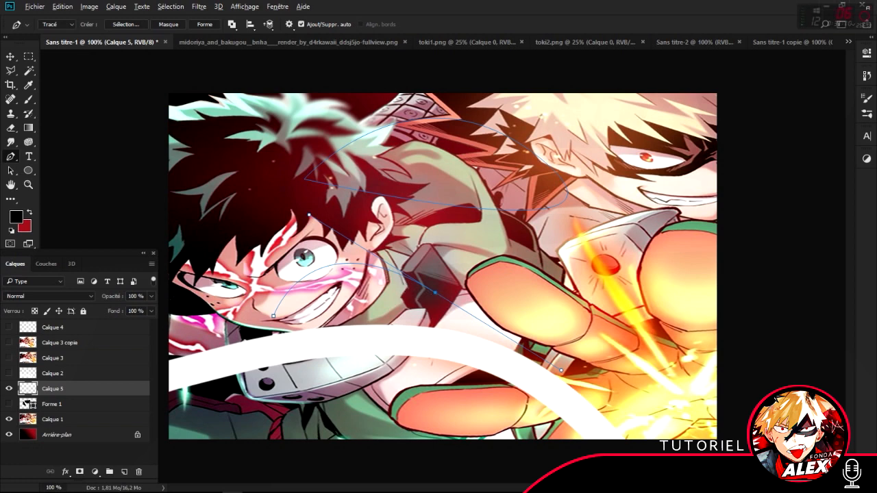
{"action": "left_click", "coordinate": [435, 293], "text": "alt"}
{"action": "left_click", "coordinate": [274, 318]}
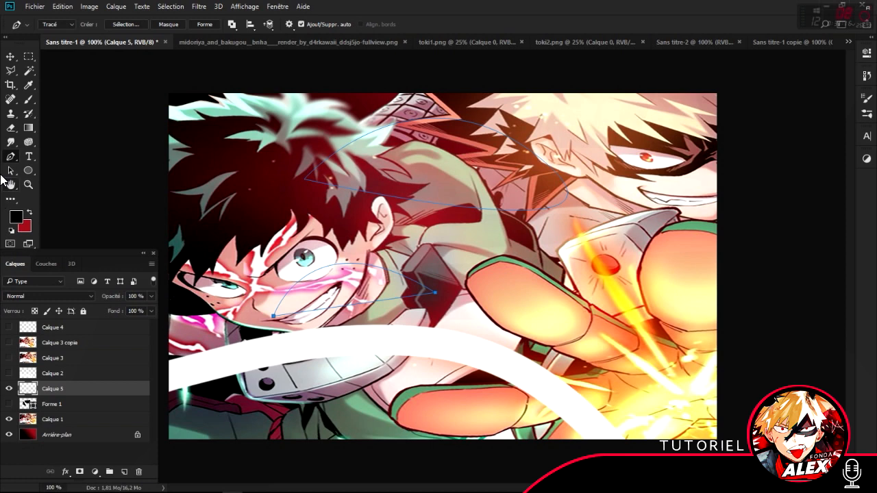
{"action": "right_click", "coordinate": [10, 157]}
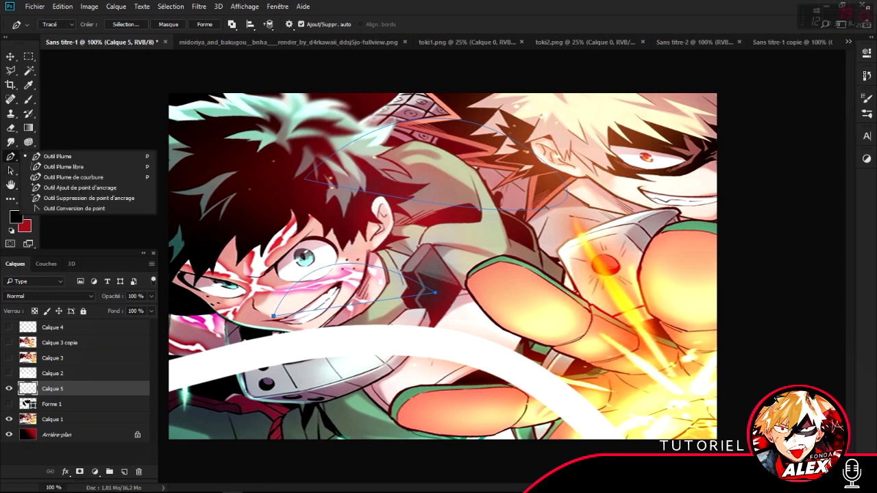
{"action": "left_click", "coordinate": [58, 157]}
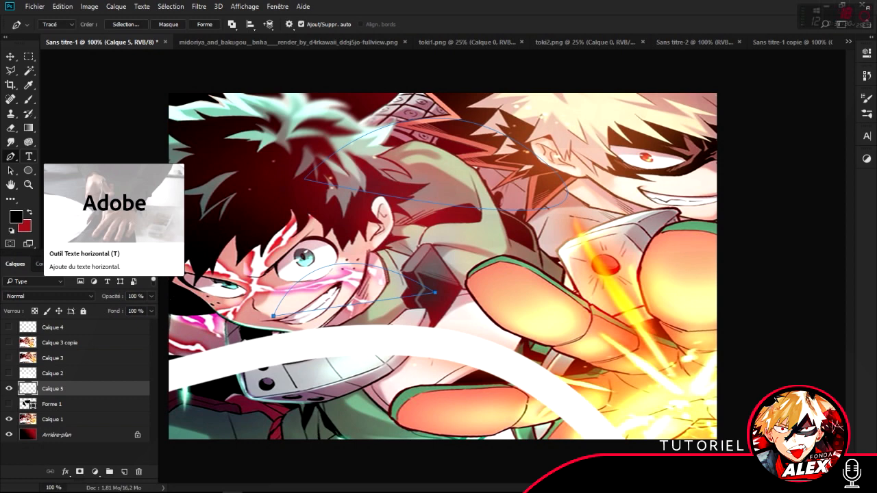
- Show the font styles of the horizontal text tool, keeping Medium, and display the variants of the Ellipse tool
{"action": "key", "text": "t"}
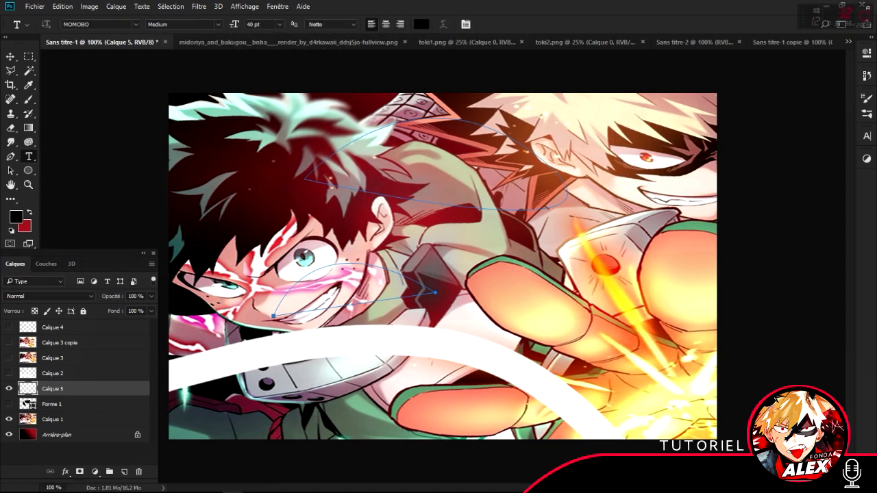
{"action": "left_click", "coordinate": [217, 24]}
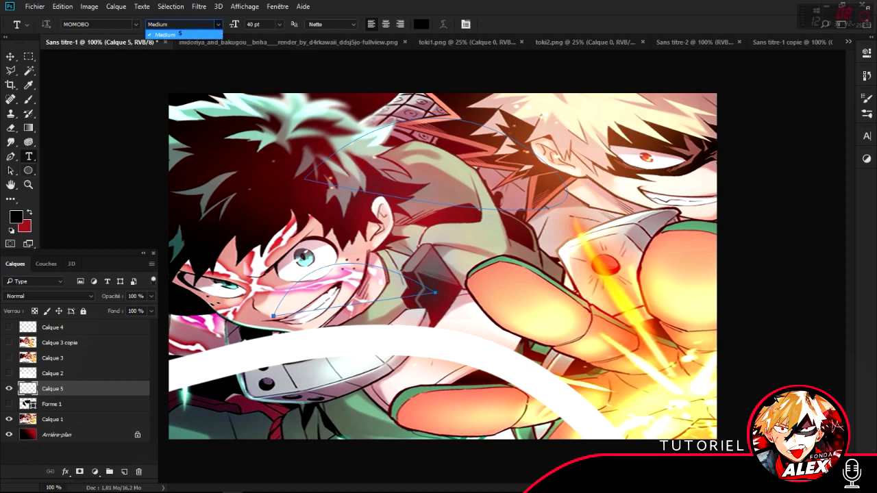
{"action": "left_click", "coordinate": [168, 34]}
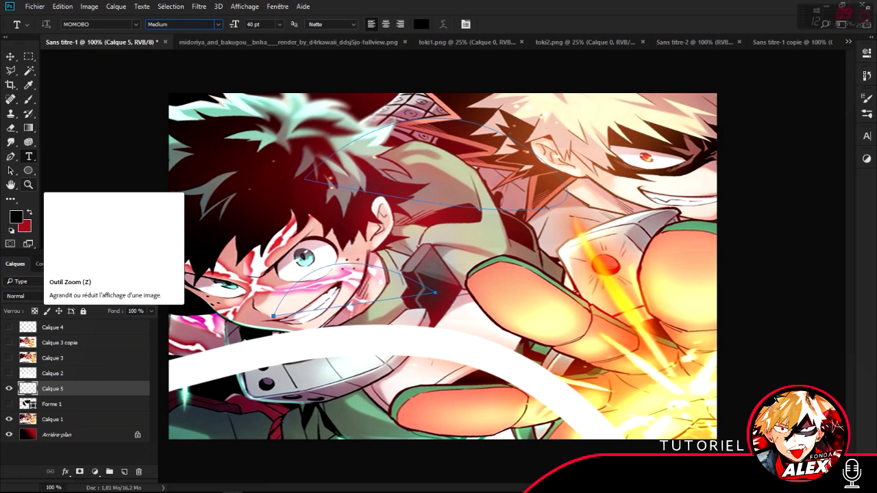
{"action": "left_click", "coordinate": [28, 170]}
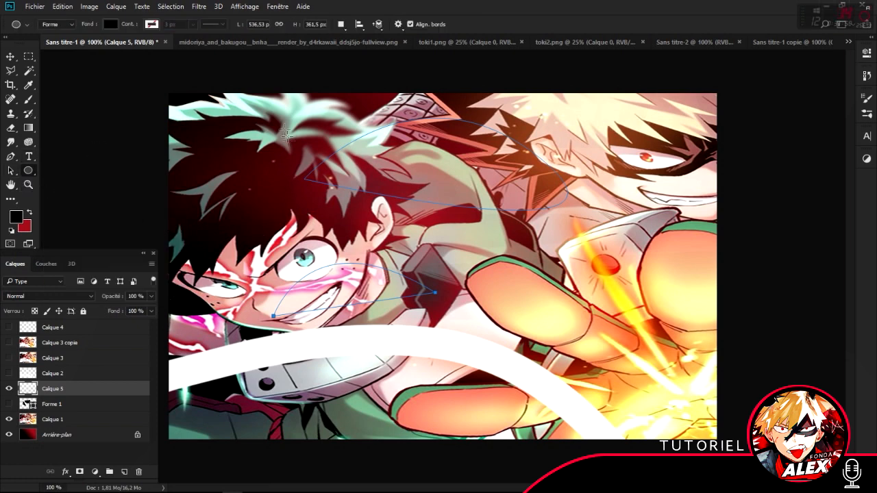
{"action": "right_click", "coordinate": [30, 171]}
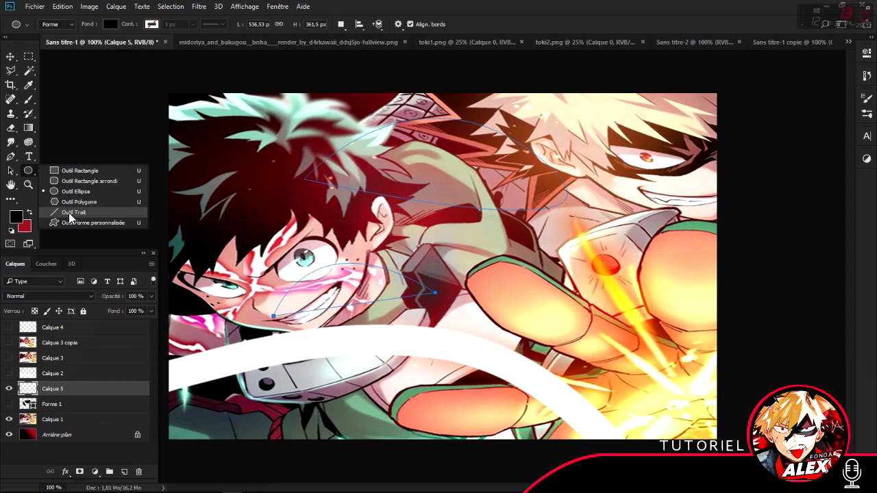
- Zoom in on the canvas to 400% and pan around the enlarged image with the Hand tool
{"action": "left_click", "coordinate": [11, 184]}
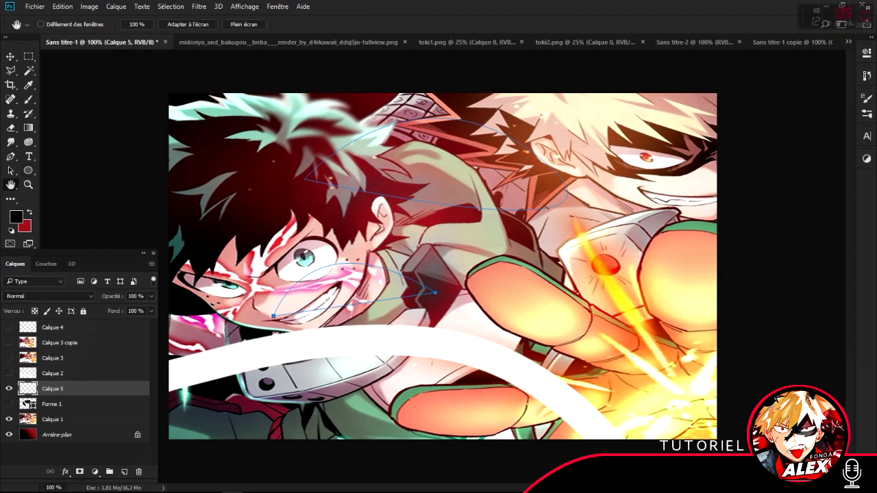
{"action": "left_click", "coordinate": [433, 211], "text": "ctrl"}
{"action": "left_click", "coordinate": [432, 211], "text": "ctrl"}
{"action": "left_click", "coordinate": [432, 211], "text": "ctrl"}
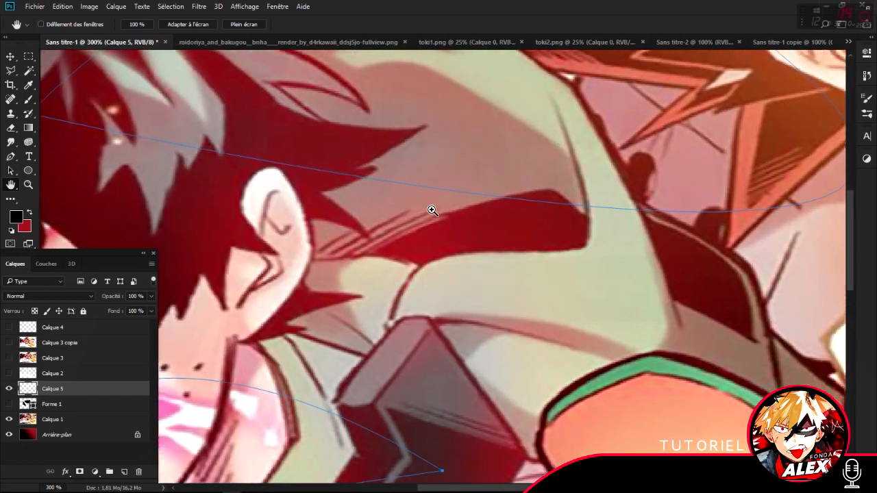
{"action": "left_click", "coordinate": [432, 211], "text": "ctrl"}
{"action": "left_click_drag", "start_coordinate": [548, 205], "coordinate": [208, 360]}
{"action": "left_click_drag", "start_coordinate": [548, 151], "coordinate": [288, 366]}
{"action": "left_click_drag", "start_coordinate": [617, 288], "coordinate": [685, 243]}
{"action": "left_click_drag", "start_coordinate": [343, 243], "coordinate": [712, 233]}
{"action": "left_click_drag", "start_coordinate": [171, 240], "coordinate": [767, 237]}
{"action": "left_click_drag", "start_coordinate": [55, 226], "coordinate": [47, 76]}
{"action": "left_click_drag", "start_coordinate": [439, 466], "coordinate": [402, 53]}
{"action": "left_click_drag", "start_coordinate": [308, 411], "coordinate": [381, 174]}
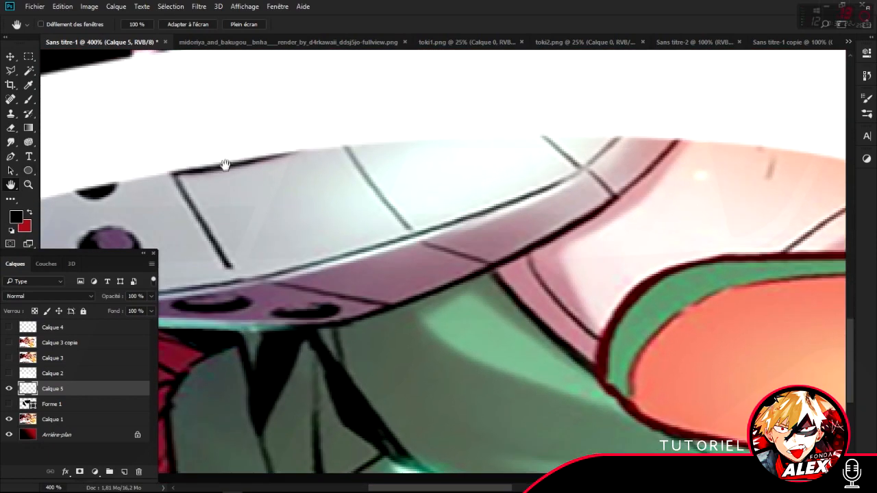
- Zoom back out to about 101% with the Zoom tool so the whole image fits in view
{"action": "left_click", "coordinate": [28, 184]}
{"action": "right_click", "coordinate": [548, 189]}
{"action": "left_click", "coordinate": [567, 197]}
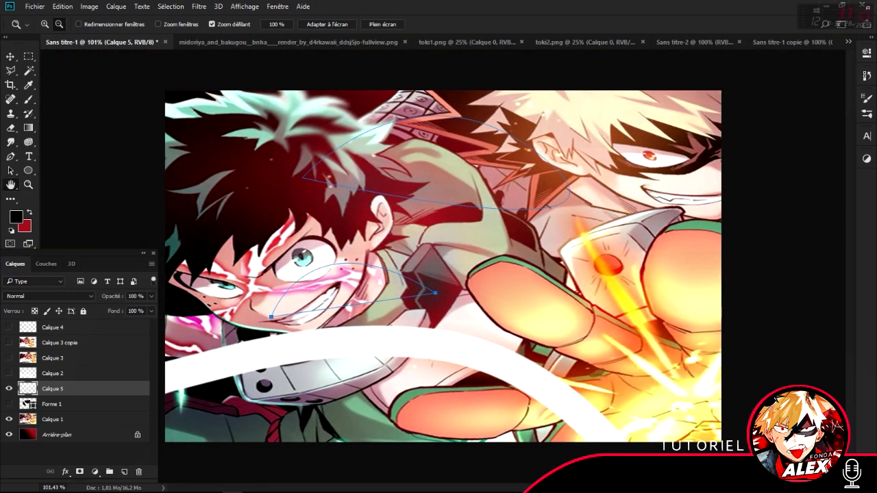
{"action": "left_click", "coordinate": [10, 185]}
{"action": "left_click", "coordinate": [481, 272]}
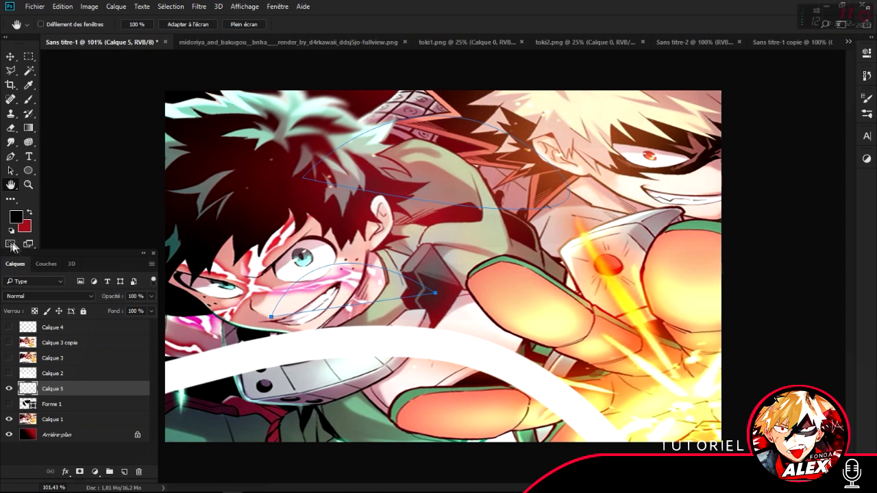
- Collapse the toolbox to a single column and restore its two-column layout
{"action": "left_click", "coordinate": [5, 38]}
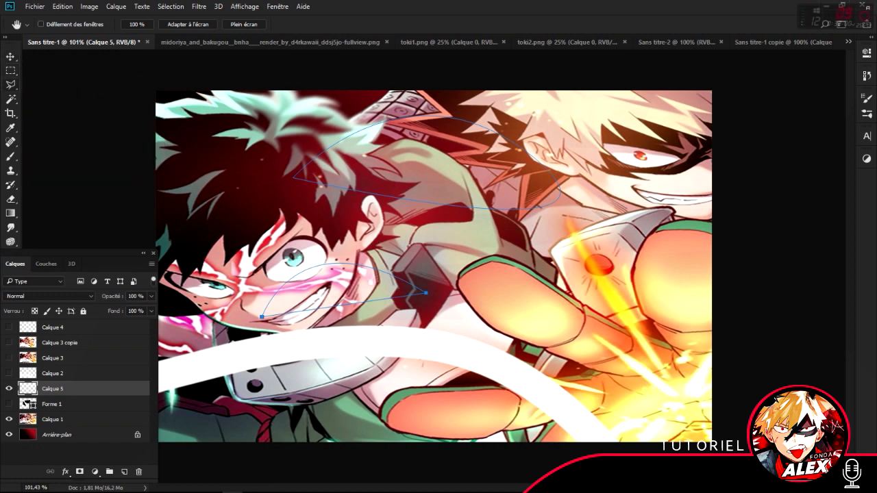
{"action": "left_click", "coordinate": [6, 37]}
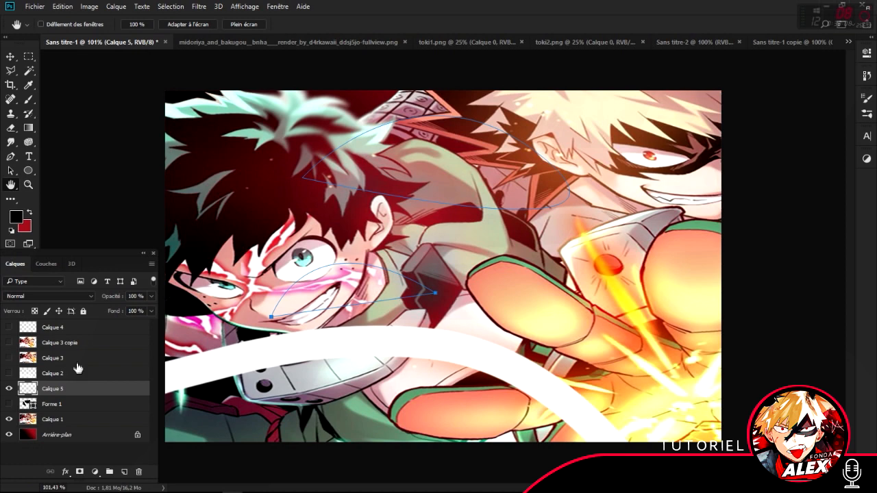
- Hide Calque 5 and delete the Calque 2 and Calque 5 layers together
{"action": "left_click", "coordinate": [9, 389]}
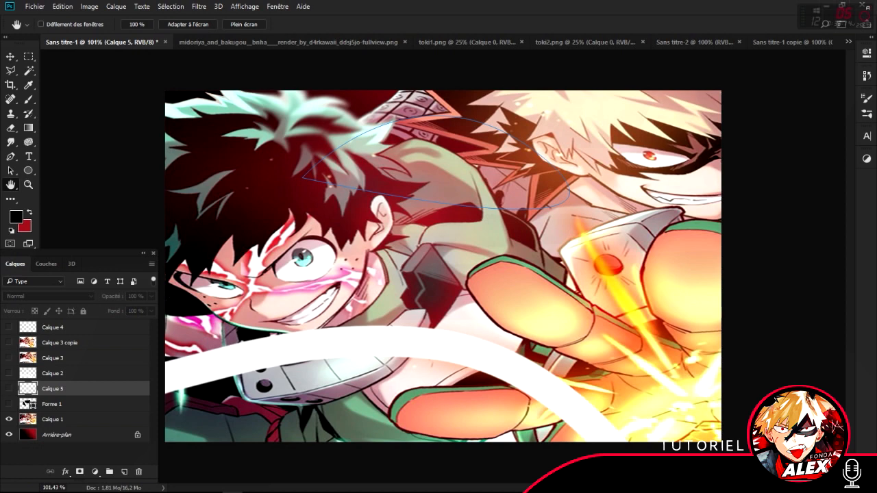
{"action": "left_click", "coordinate": [82, 374], "text": "ctrl"}
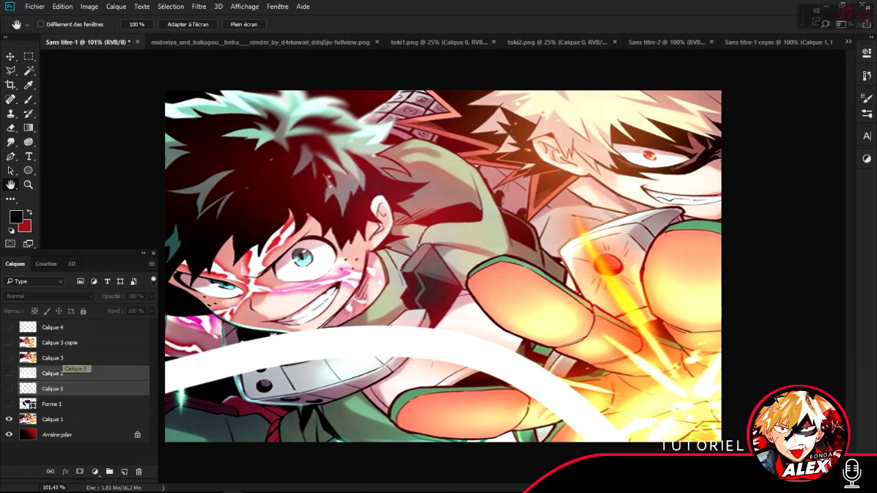
{"action": "right_click", "coordinate": [76, 382]}
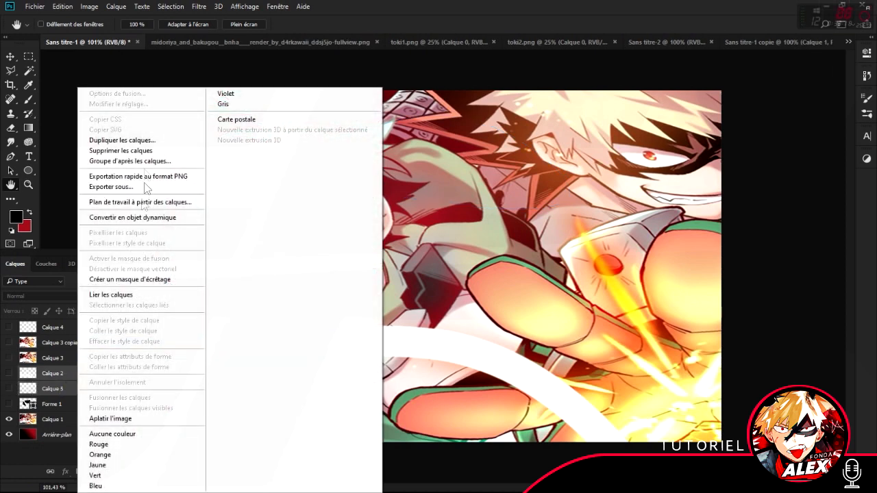
{"action": "left_click", "coordinate": [103, 151]}
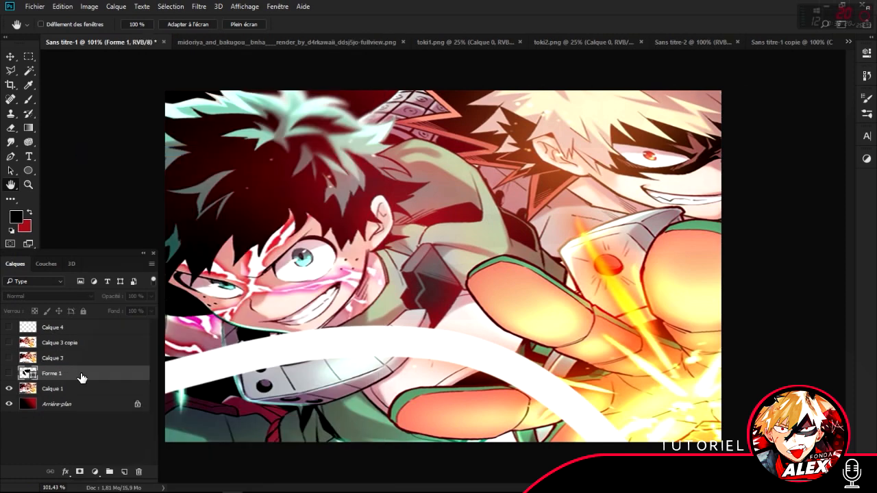
- Delete the Forme 1 and Calque 4 layers
{"action": "left_click", "coordinate": [140, 475]}
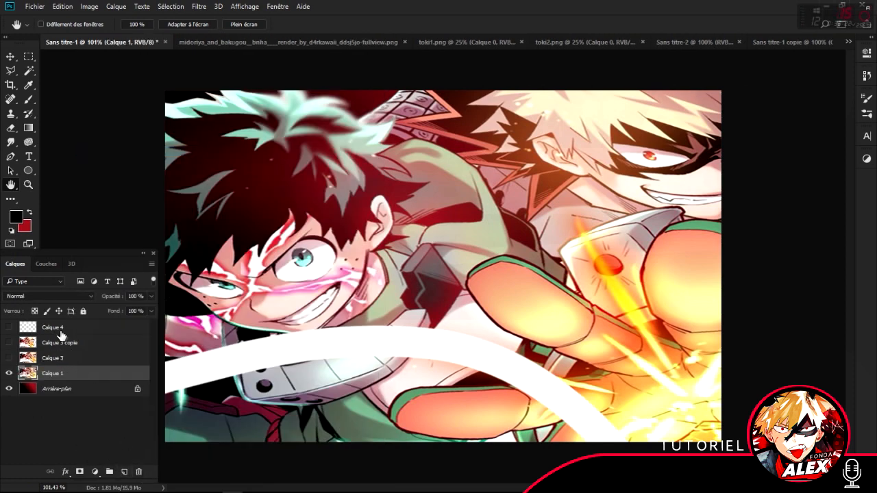
{"action": "left_click", "coordinate": [60, 328]}
{"action": "left_click", "coordinate": [139, 475]}
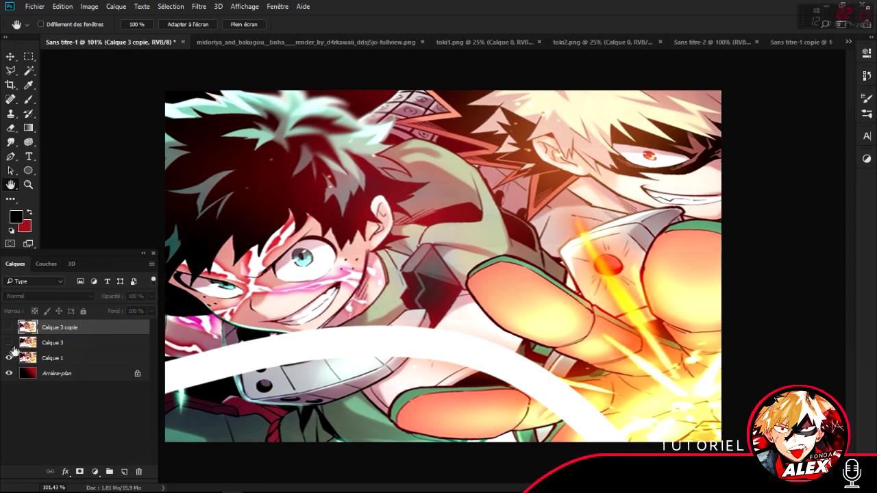
- Open the layer style settings of Calque 1 and preview the Biseautage & estampage effect on and off
{"action": "double_click", "coordinate": [54, 358]}
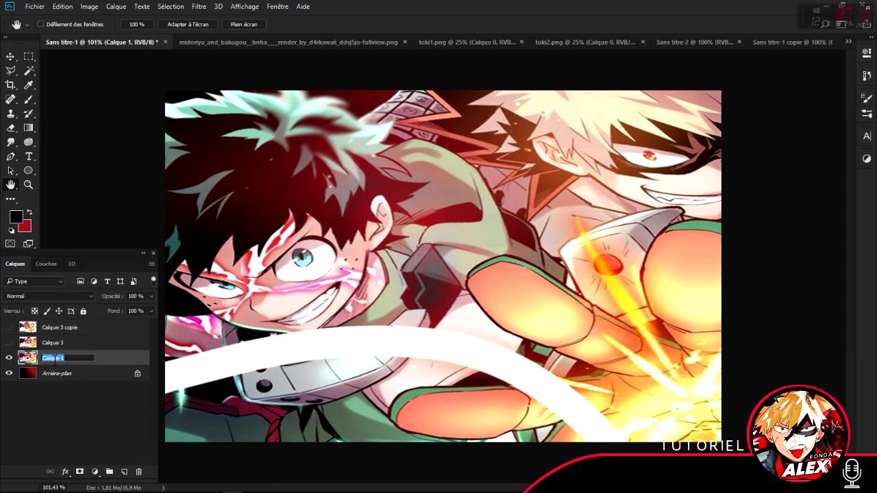
{"action": "left_click", "coordinate": [102, 361]}
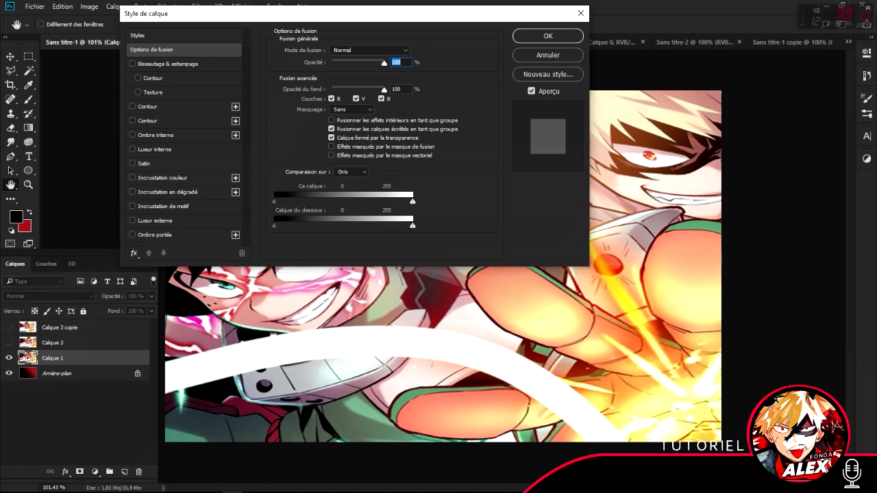
{"action": "left_click", "coordinate": [133, 63]}
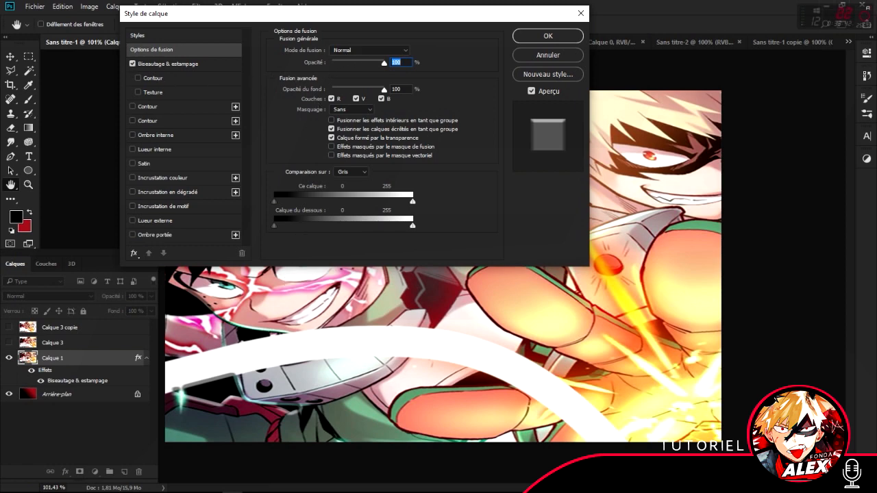
{"action": "left_click", "coordinate": [133, 64]}
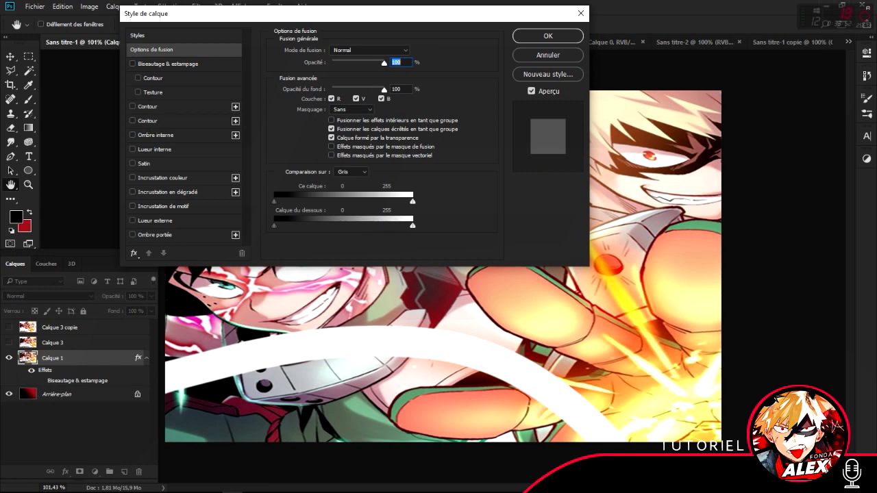
- Enable the first Contour effect on Calque 1 and try the stroke in the Intérieur and Centre positions
{"action": "left_click", "coordinate": [132, 106]}
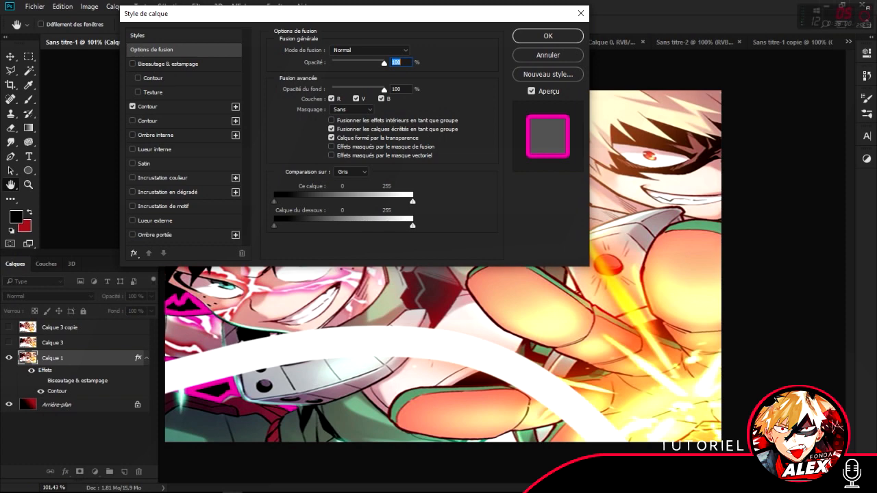
{"action": "left_click", "coordinate": [147, 107]}
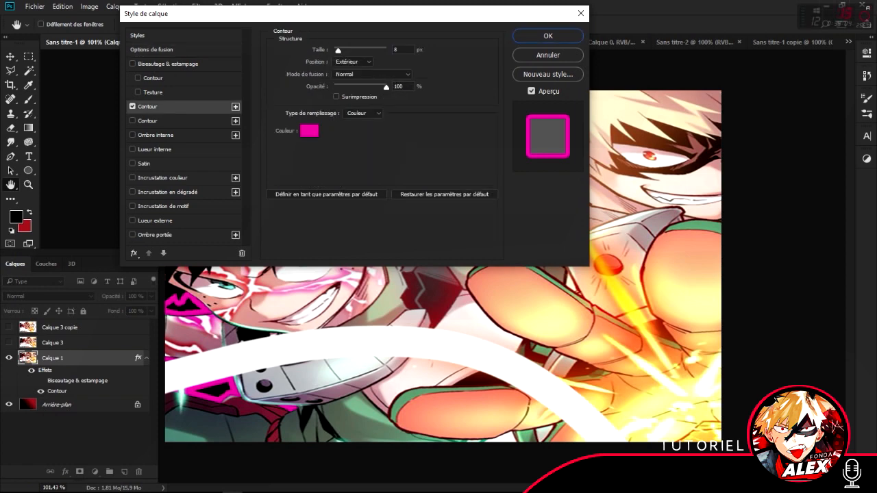
{"action": "left_click", "coordinate": [353, 61]}
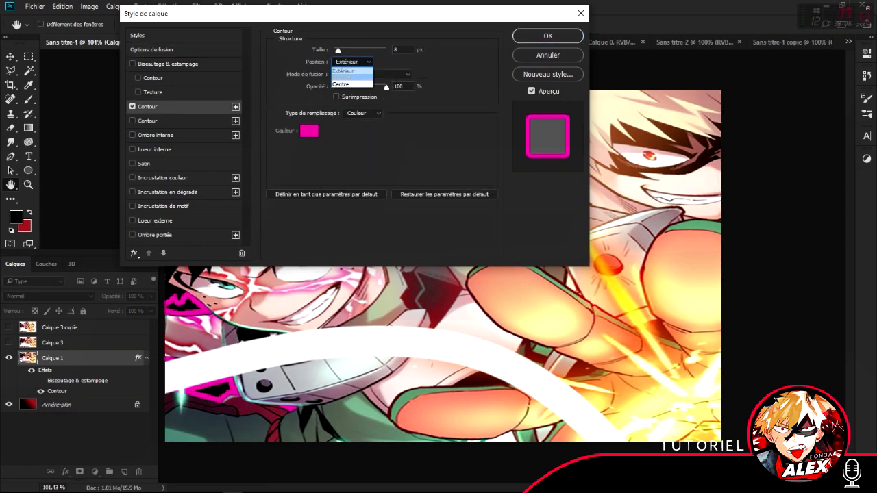
{"action": "left_click", "coordinate": [350, 77]}
{"action": "left_click", "coordinate": [353, 62]}
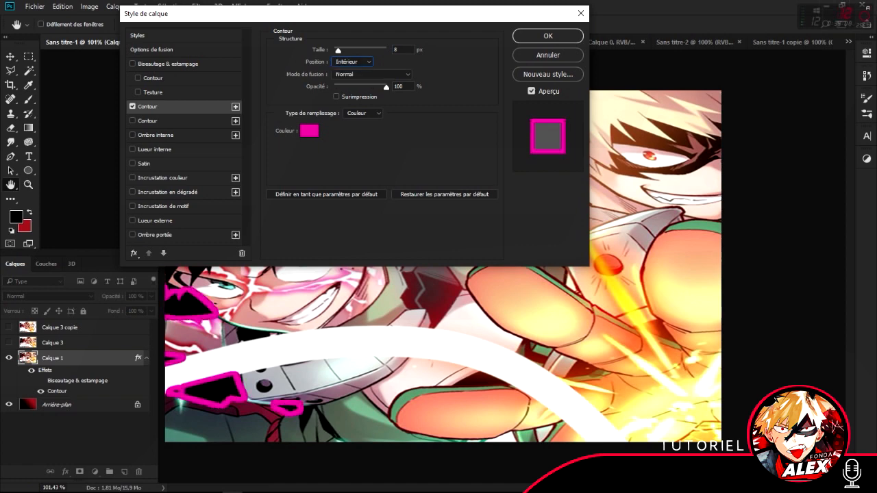
{"action": "left_click", "coordinate": [351, 84]}
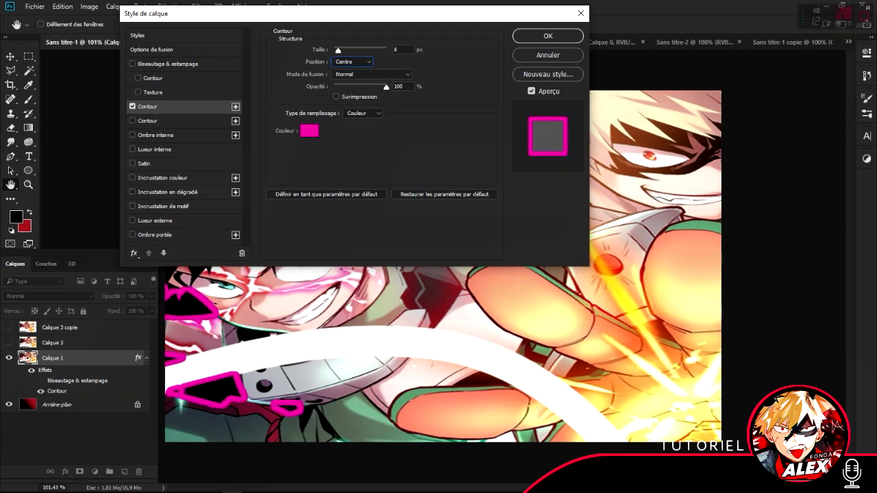
{"action": "mouse_move", "coordinate": [384, 87]}
{"action": "left_mouse_down"}
{"action": "mouse_move", "coordinate": [345, 84]}
{"action": "mouse_move", "coordinate": [387, 87]}
{"action": "left_mouse_up"}
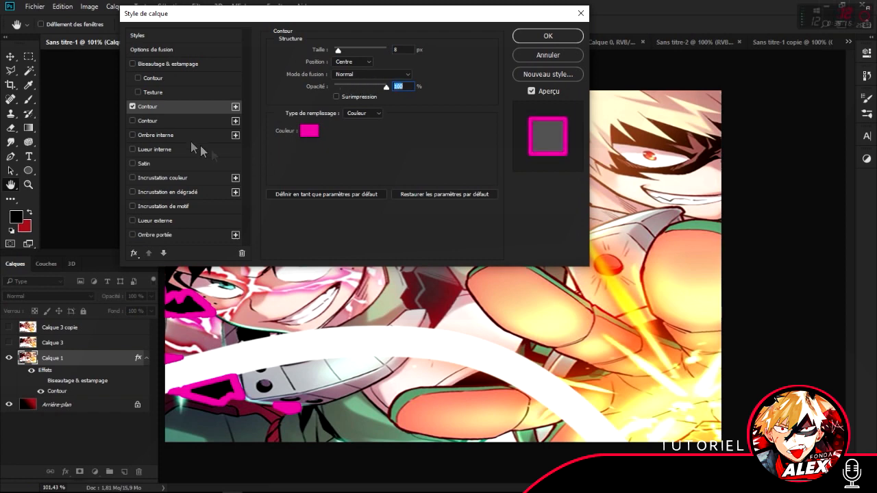
- Try the Ombre interne effect at a size of 46 px, and switch off both it and the Contour effect
{"action": "left_click", "coordinate": [132, 135]}
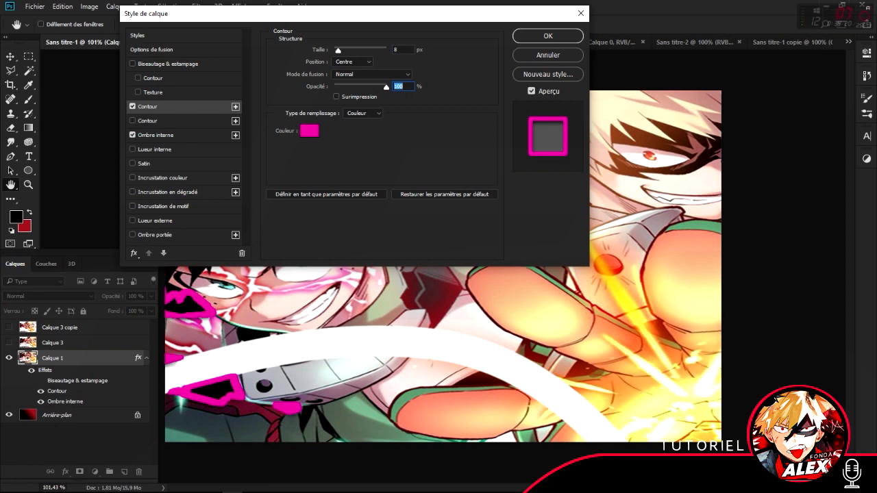
{"action": "left_click", "coordinate": [156, 135]}
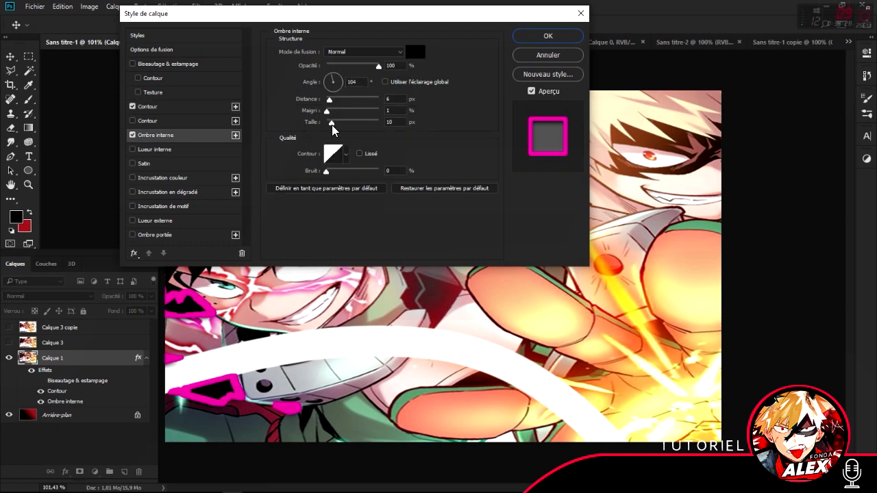
{"action": "mouse_move", "coordinate": [332, 126]}
{"action": "left_mouse_down"}
{"action": "mouse_move", "coordinate": [354, 126]}
{"action": "mouse_move", "coordinate": [340, 126]}
{"action": "left_mouse_up"}
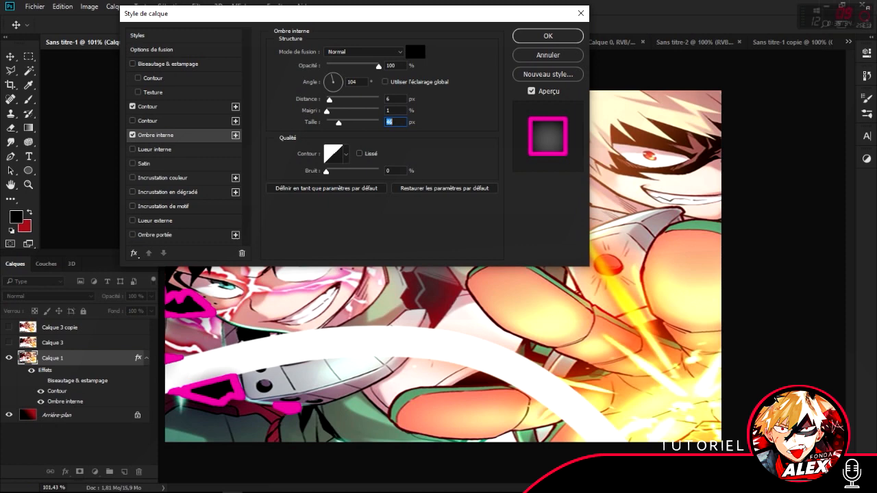
{"action": "left_click", "coordinate": [133, 135]}
{"action": "left_click", "coordinate": [132, 106]}
- Enable Lueur interne on Calque 1 with 90% opacity, Maigri at 10% and a size of 57 px
{"action": "left_click", "coordinate": [133, 149]}
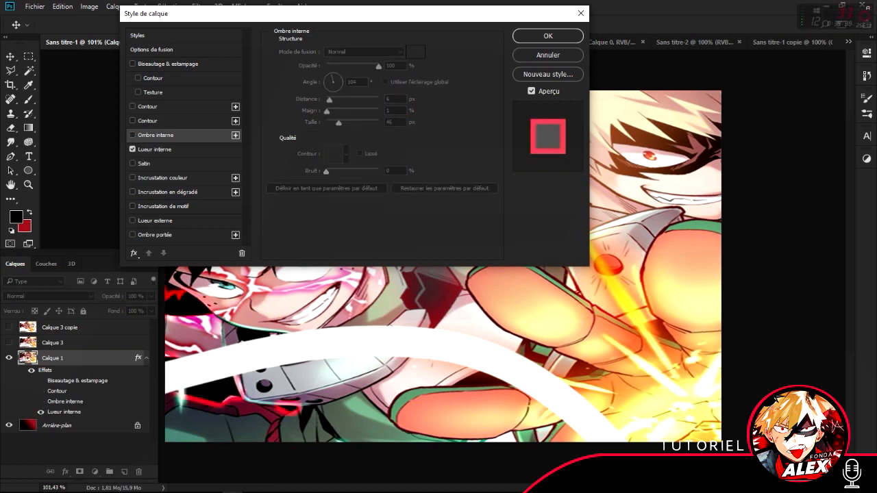
{"action": "left_click", "coordinate": [155, 149]}
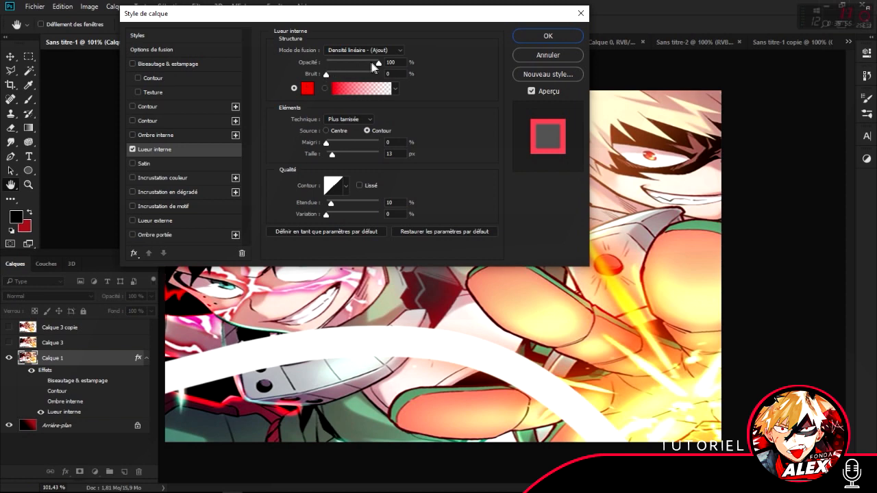
{"action": "left_click_drag", "start_coordinate": [375, 62], "coordinate": [370, 63]}
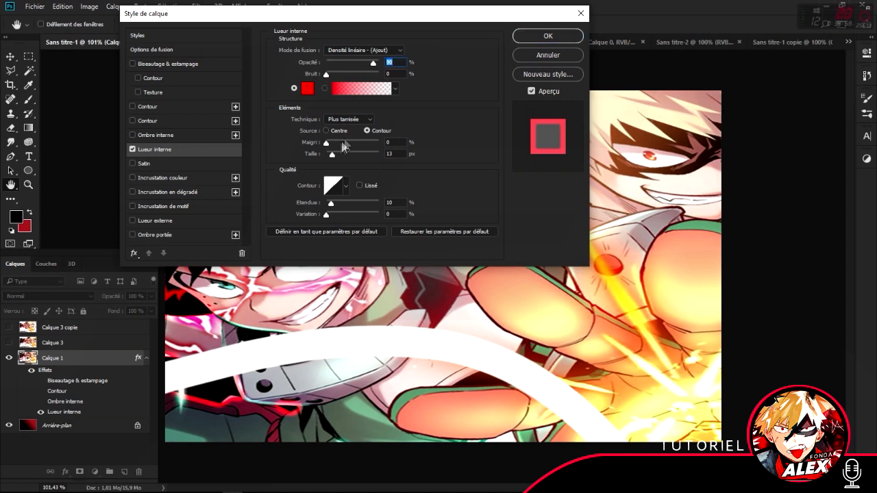
{"action": "left_click_drag", "start_coordinate": [326, 143], "coordinate": [332, 142]}
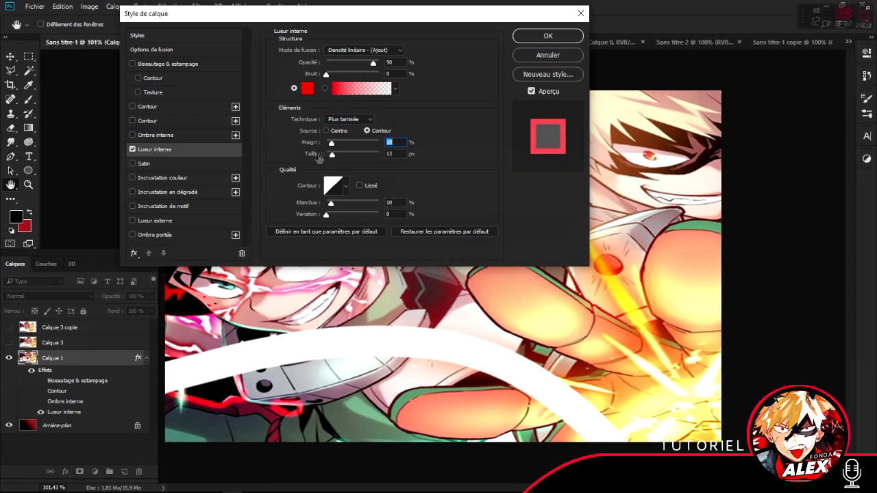
{"action": "left_click_drag", "start_coordinate": [334, 152], "coordinate": [344, 152]}
- Set the inner glow's technique to Précise and compare the Centre and Contour sources, ending on Contour
{"action": "left_click", "coordinate": [353, 117]}
{"action": "left_click", "coordinate": [346, 130]}
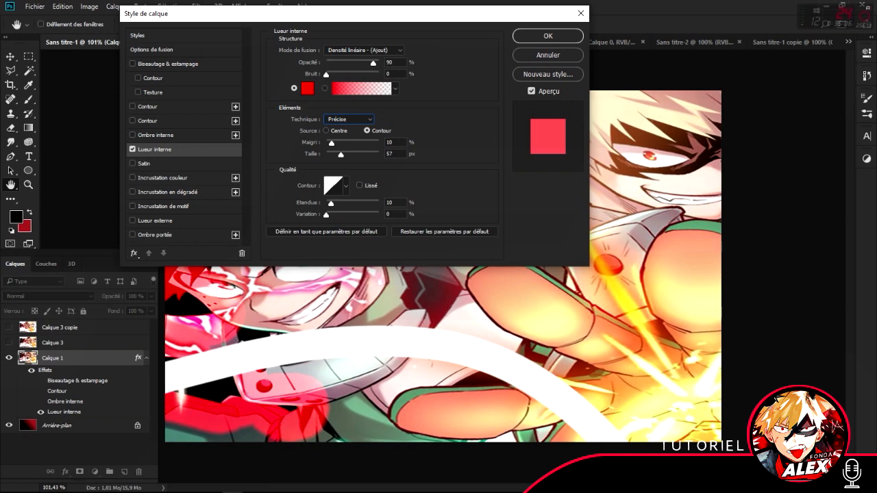
{"action": "left_click", "coordinate": [327, 130]}
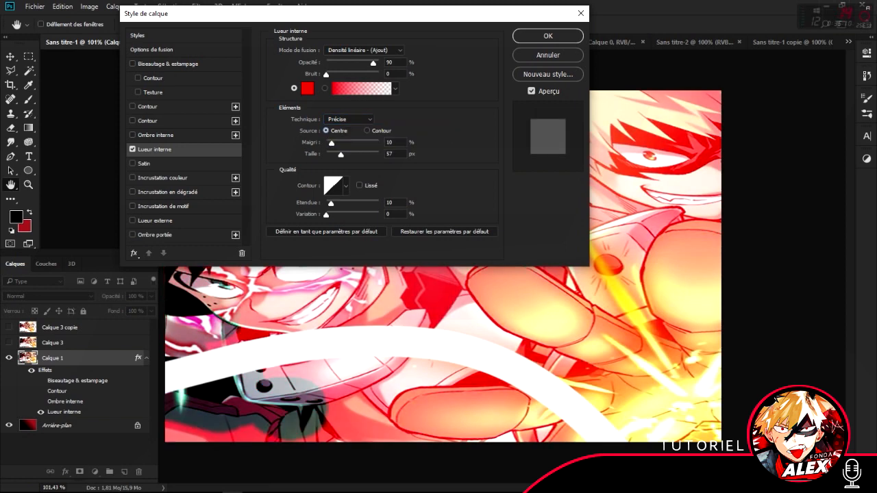
{"action": "left_click", "coordinate": [367, 130]}
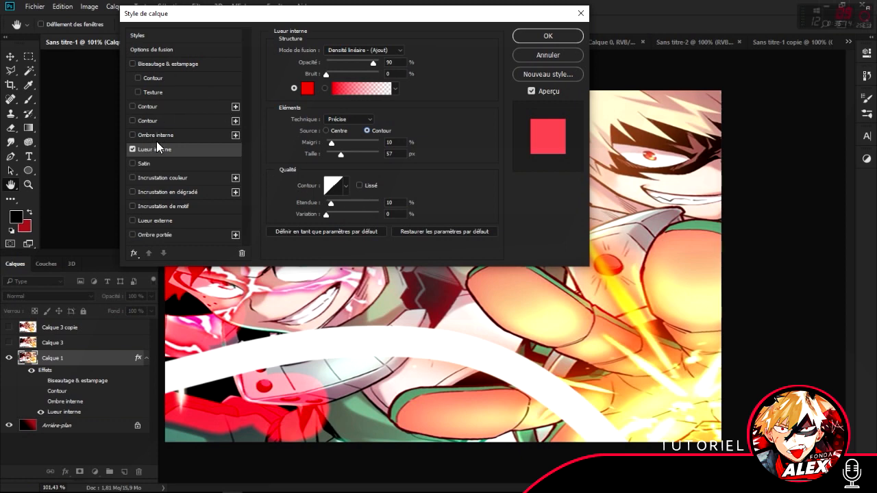
- Preview the Satin effect on Calque 1 in place of the inner glow, and switch both off
{"action": "left_click", "coordinate": [133, 163]}
{"action": "left_click", "coordinate": [132, 150]}
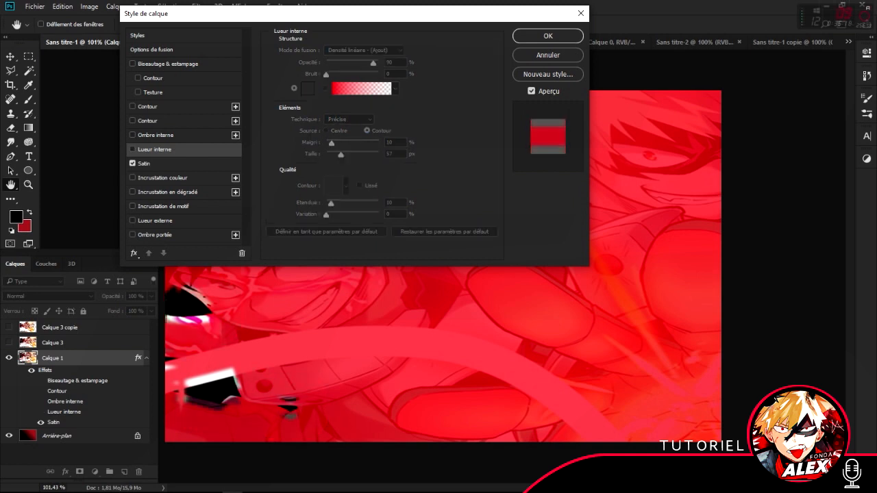
{"action": "left_click", "coordinate": [132, 163]}
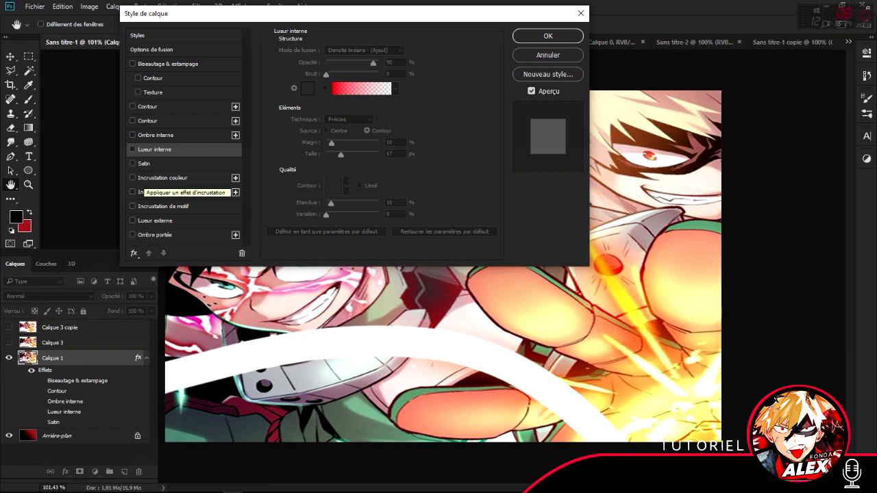
- Enable Incrustation couleur on Calque 1 and change the overlay colour to blue
{"action": "left_click", "coordinate": [133, 177]}
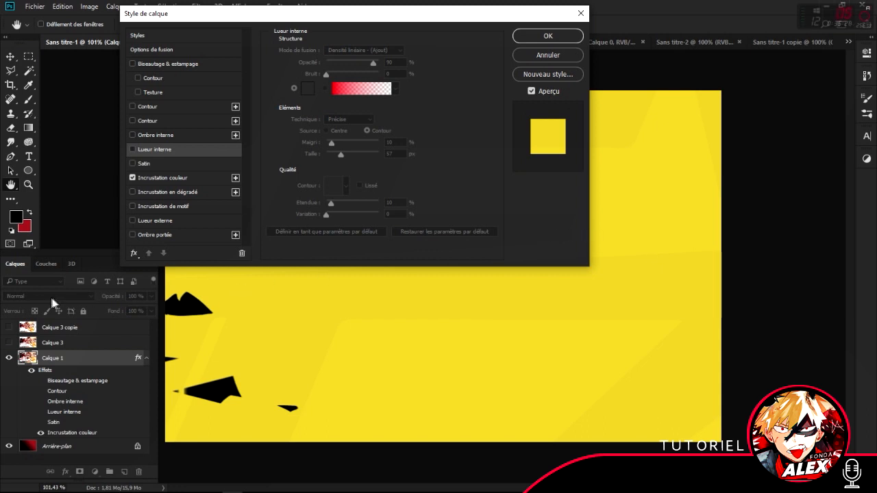
{"action": "left_click", "coordinate": [163, 177]}
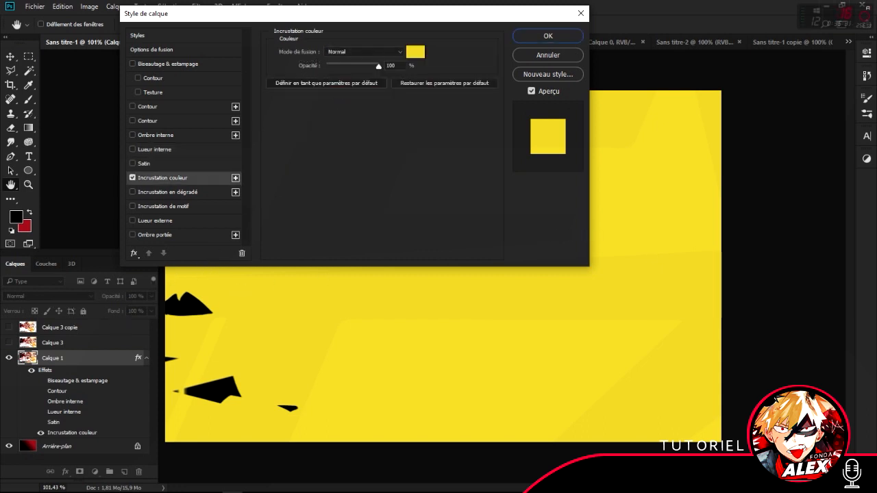
{"action": "left_click", "coordinate": [414, 54]}
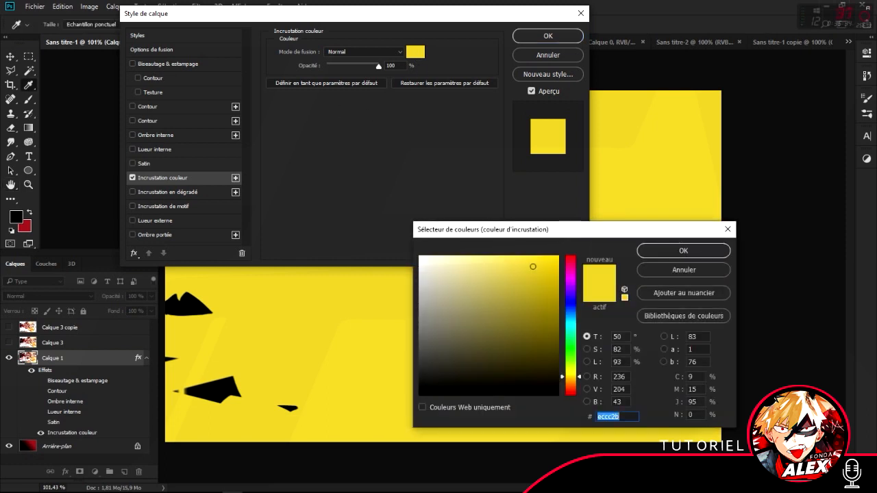
{"action": "left_click_drag", "start_coordinate": [570, 377], "coordinate": [570, 307]}
{"action": "left_click", "coordinate": [647, 251]}
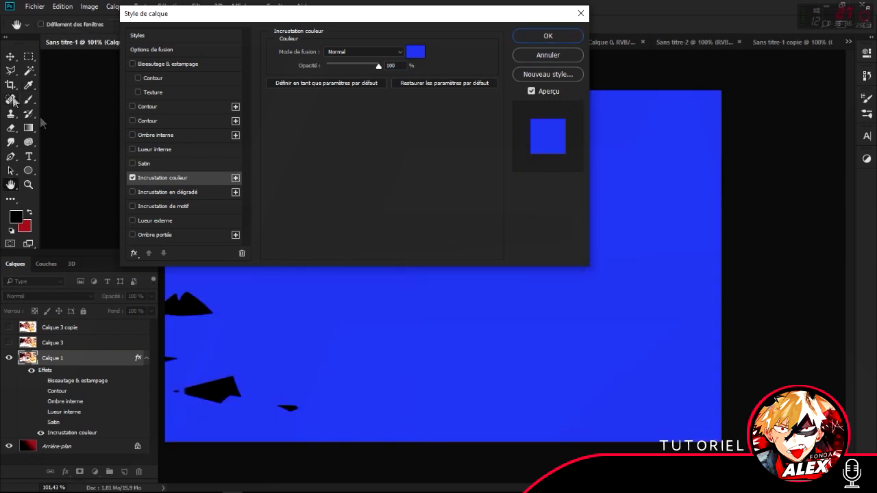
- Replace the colour overlay with Incrustation en dégradé, try the Radial and Losange gradient styles, and switch the effect off
{"action": "left_click", "coordinate": [133, 192]}
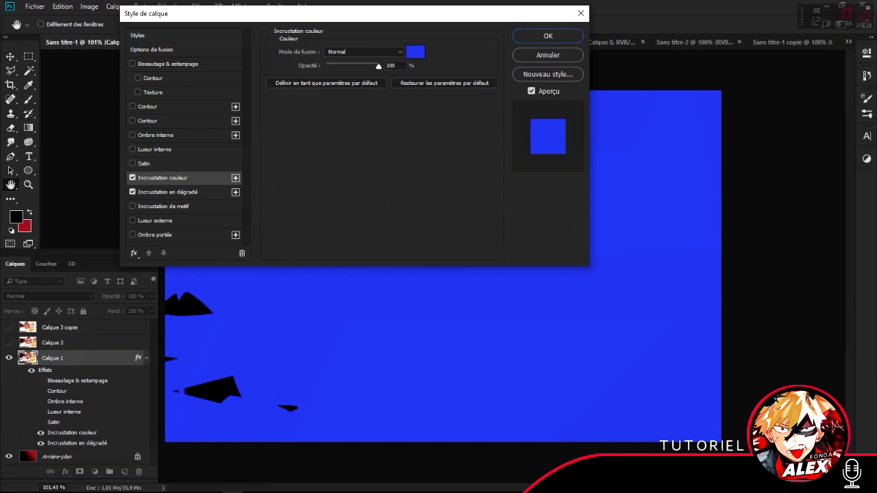
{"action": "left_click", "coordinate": [132, 177]}
{"action": "left_click", "coordinate": [168, 192]}
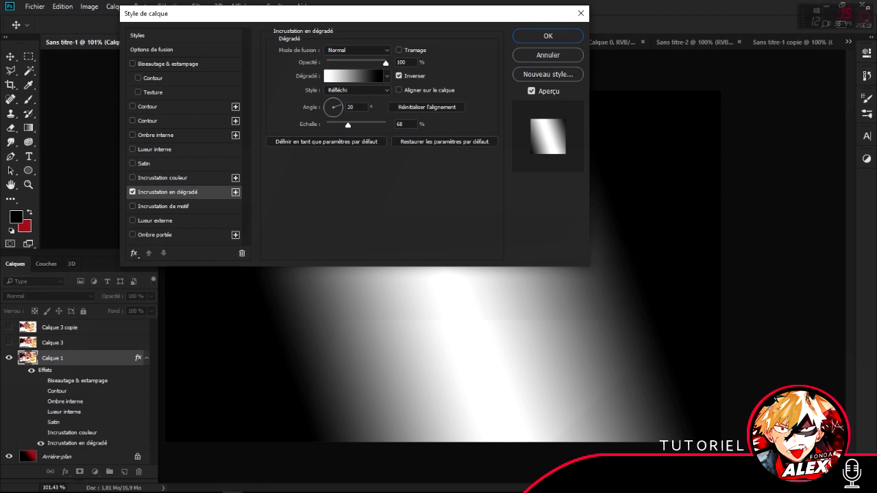
{"action": "left_click", "coordinate": [357, 90]}
{"action": "left_click", "coordinate": [357, 99]}
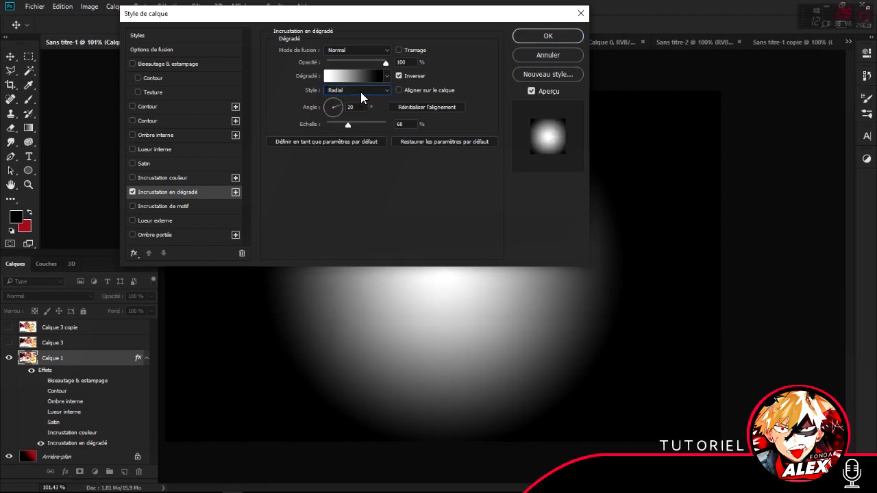
{"action": "key", "text": "Down"}
{"action": "key", "text": "Down"}
{"action": "key", "text": "Down"}
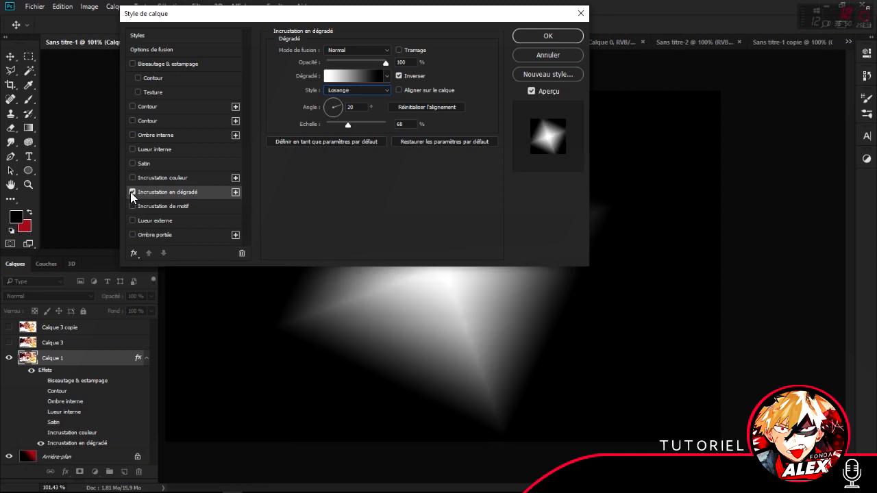
{"action": "left_click", "coordinate": [132, 192]}
- Try Incrustation de motif in Normal blend mode and Lueur externe on Calque 1, switching each effect off
{"action": "left_click", "coordinate": [131, 206]}
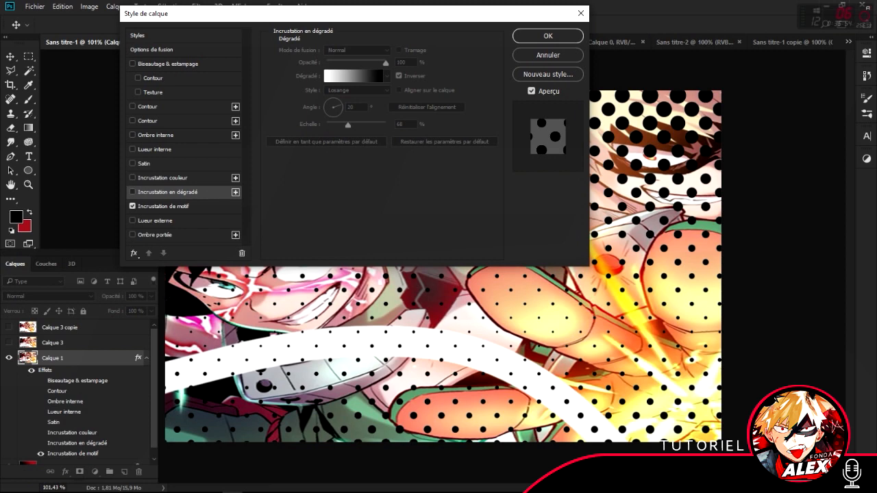
{"action": "left_click", "coordinate": [164, 206]}
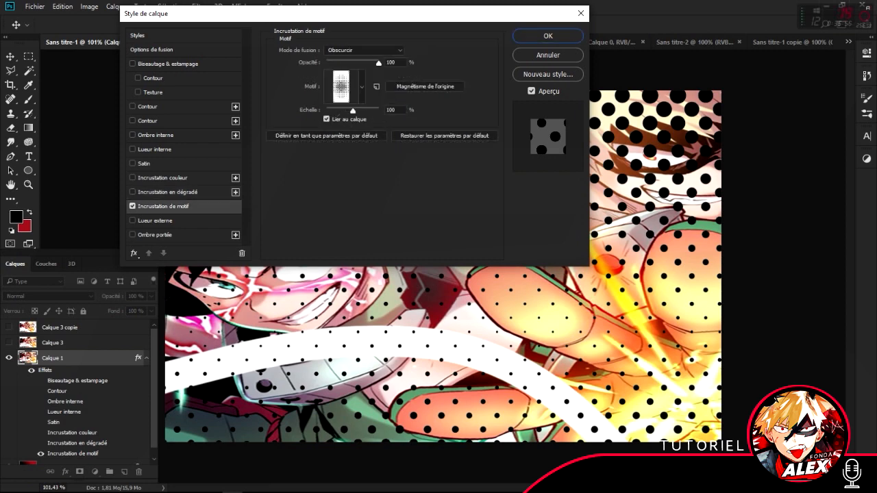
{"action": "left_click", "coordinate": [364, 50]}
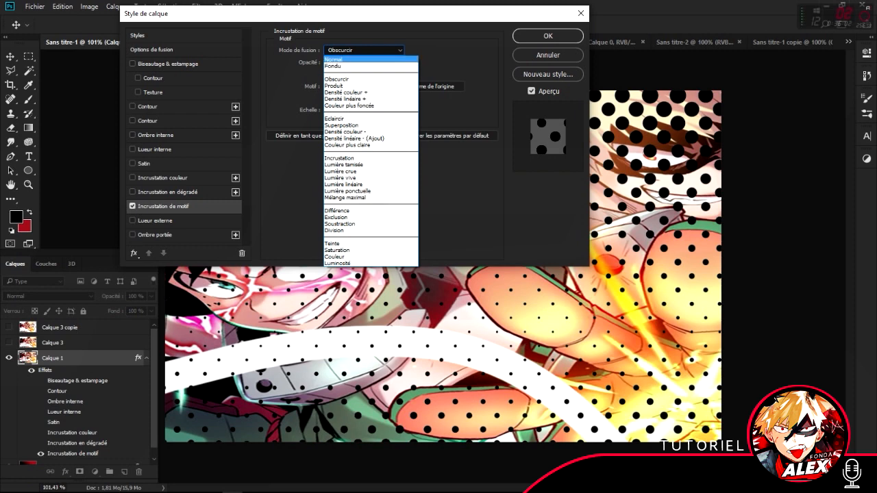
{"action": "left_click", "coordinate": [336, 60]}
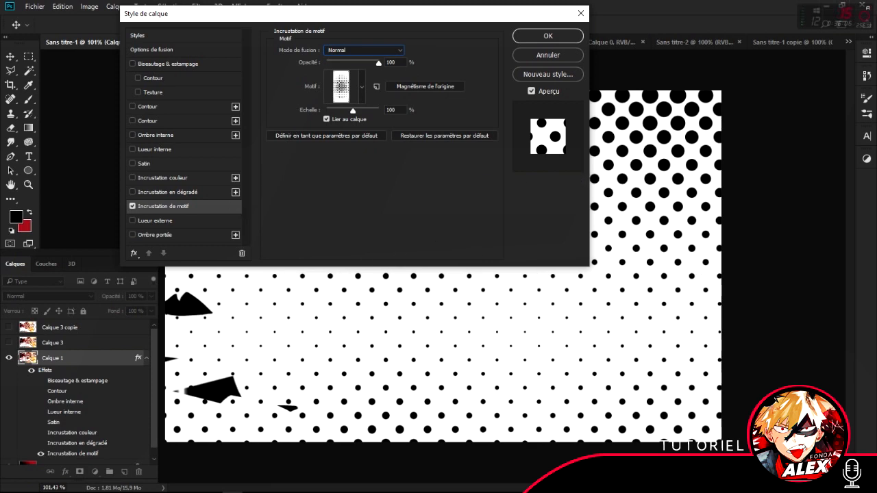
{"action": "left_click", "coordinate": [132, 207]}
{"action": "left_click", "coordinate": [132, 221]}
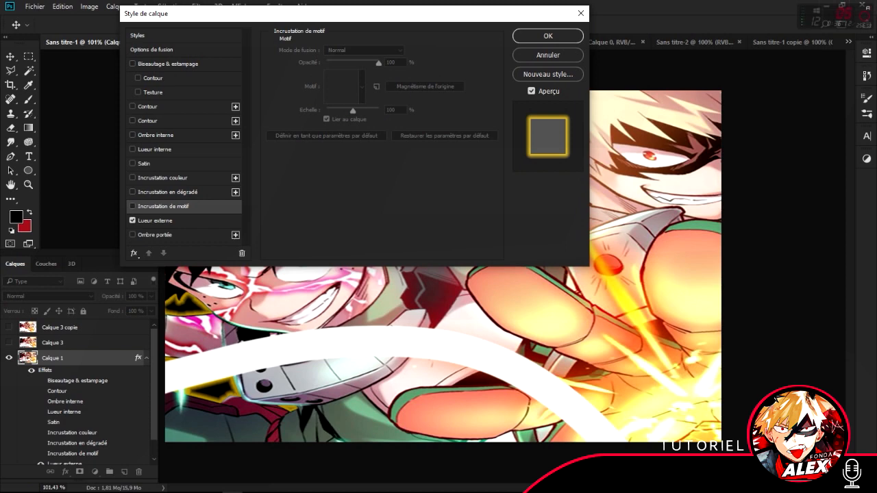
{"action": "left_click", "coordinate": [132, 220]}
- Enable the Ombre portée effect on Calque 1 and apply the layer style
{"action": "left_click", "coordinate": [132, 235]}
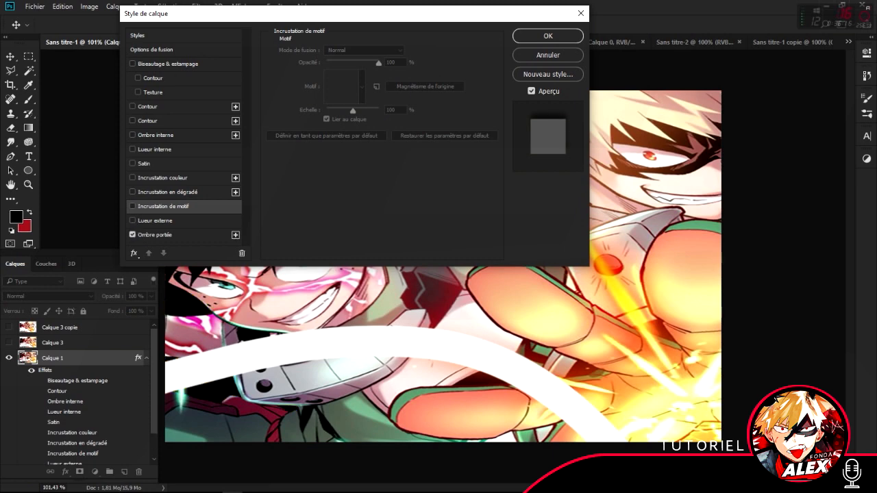
{"action": "left_click", "coordinate": [155, 235]}
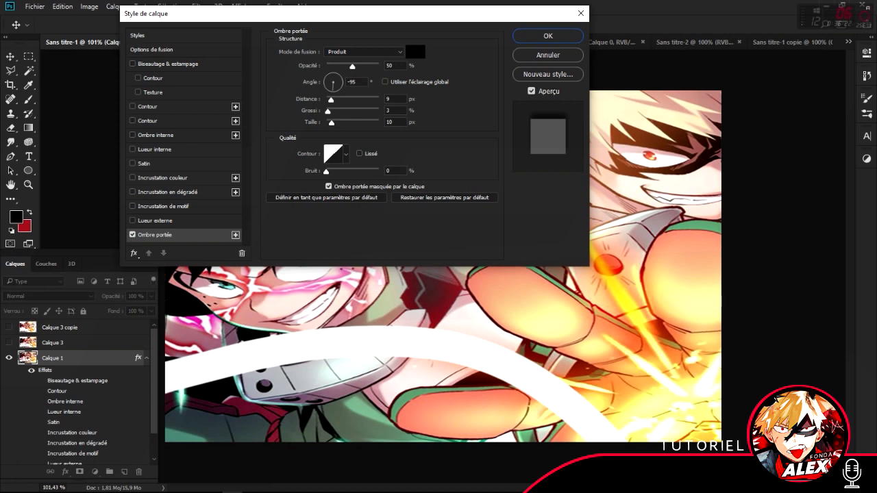
{"action": "left_click", "coordinate": [536, 38]}
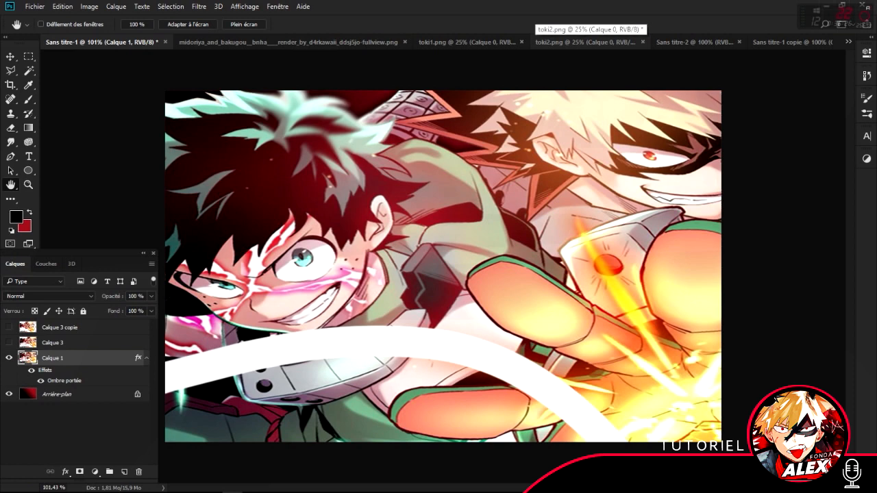